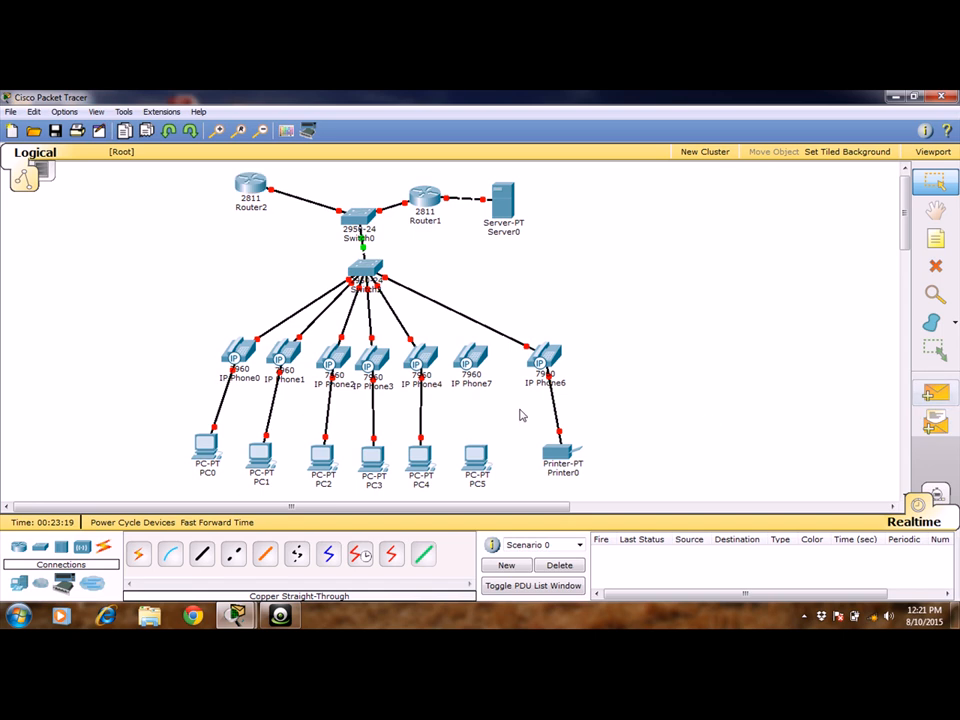
Connect PC5's FastEthernet0 port to IP Phone7's PC port with a copper straight-through cable.
{"action": "left_click", "coordinate": [201, 555]}
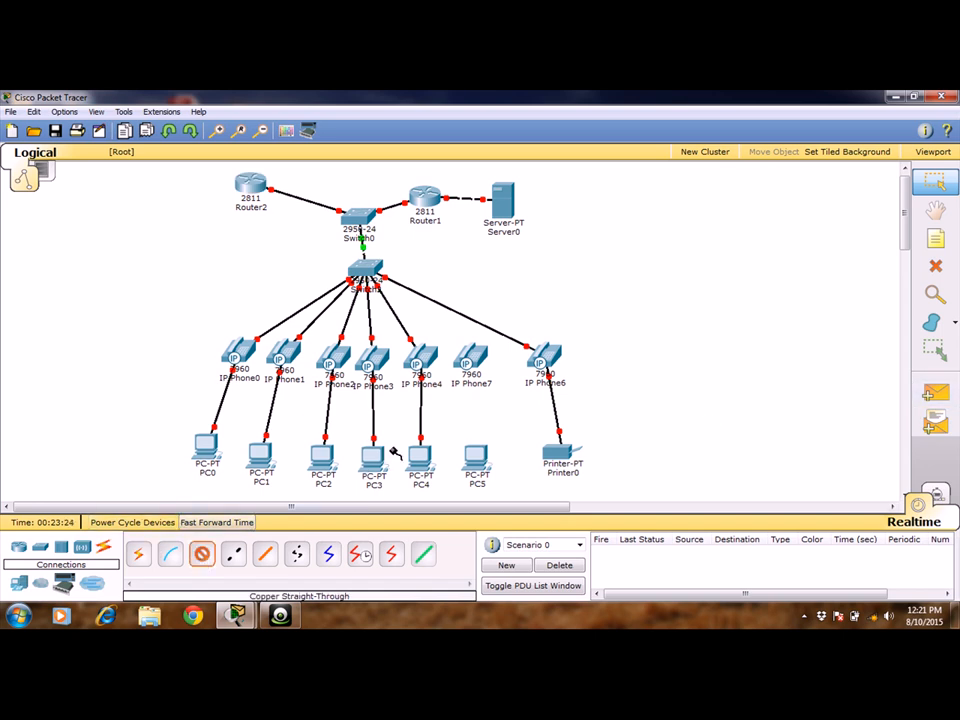
{"action": "left_click", "coordinate": [469, 455]}
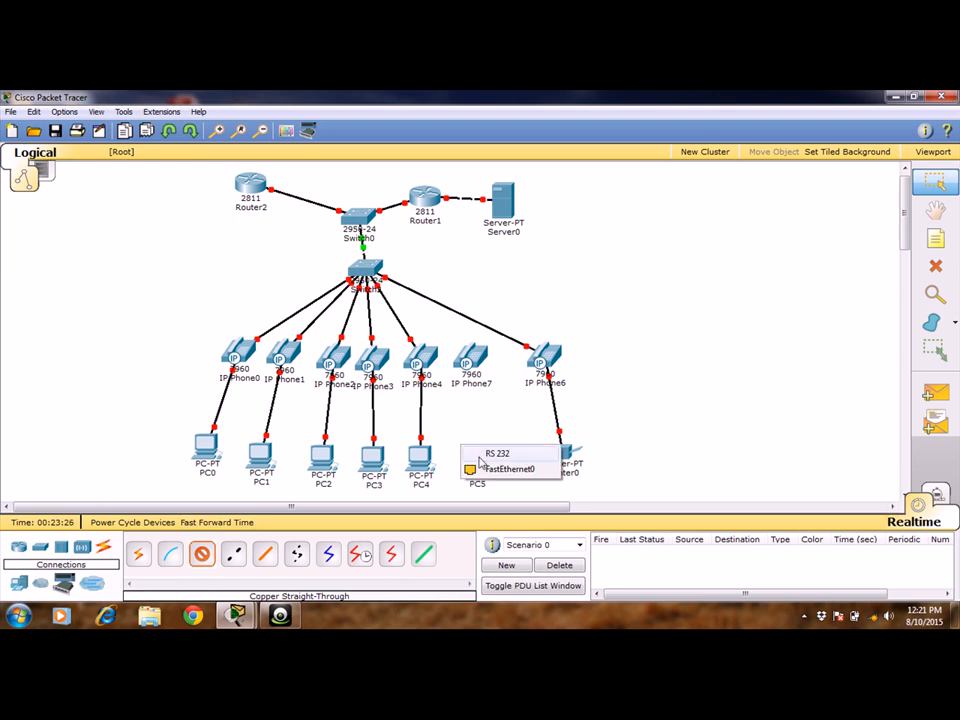
{"action": "left_click", "coordinate": [494, 470]}
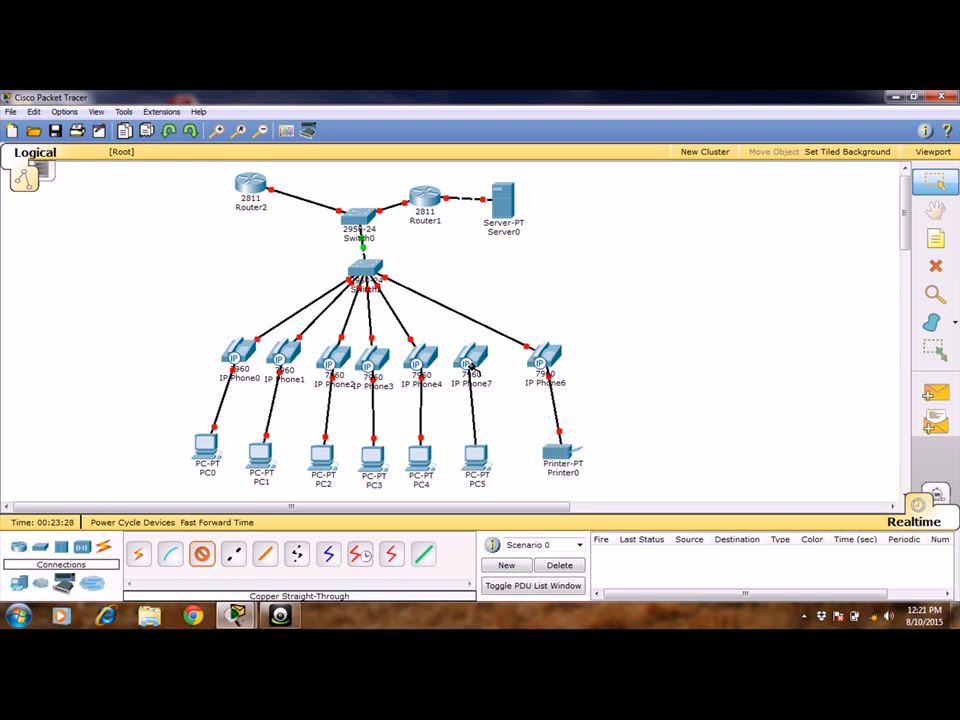
{"action": "left_click", "coordinate": [474, 366]}
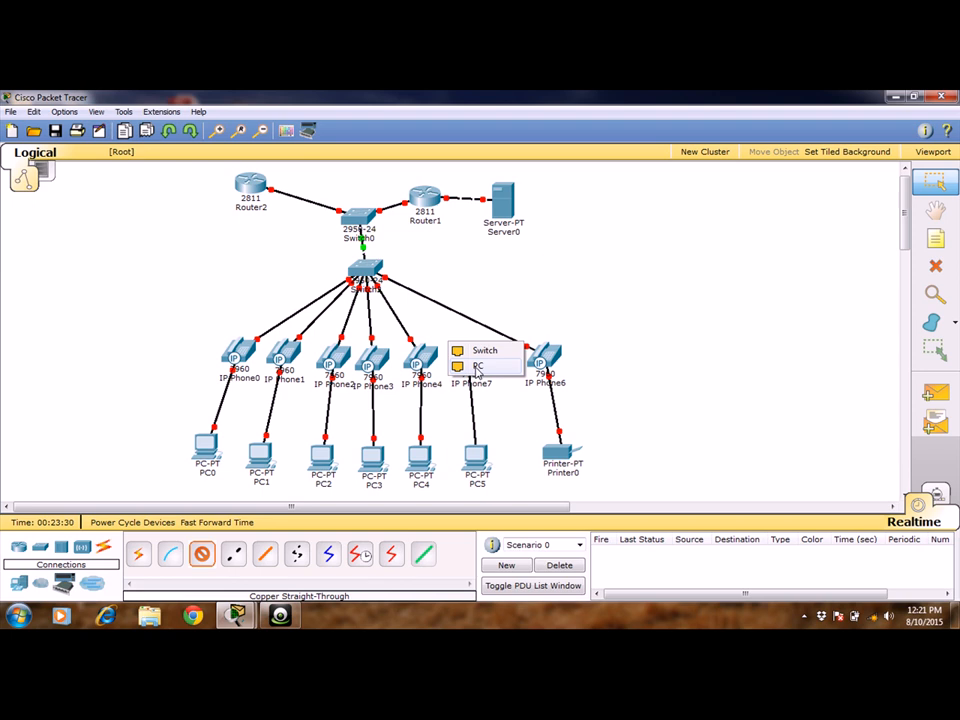
{"action": "left_click", "coordinate": [478, 367]}
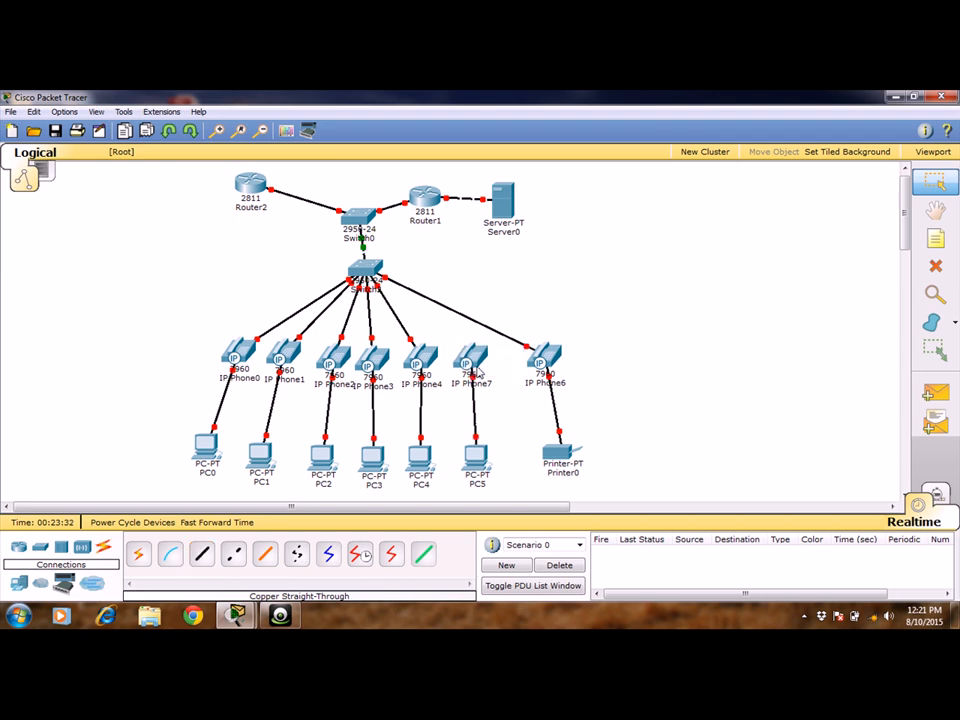
Connect IP Phone7's Switch port to FastEthernet0/6 on Switch2 with a copper straight-through cable.
{"action": "left_click", "coordinate": [201, 555]}
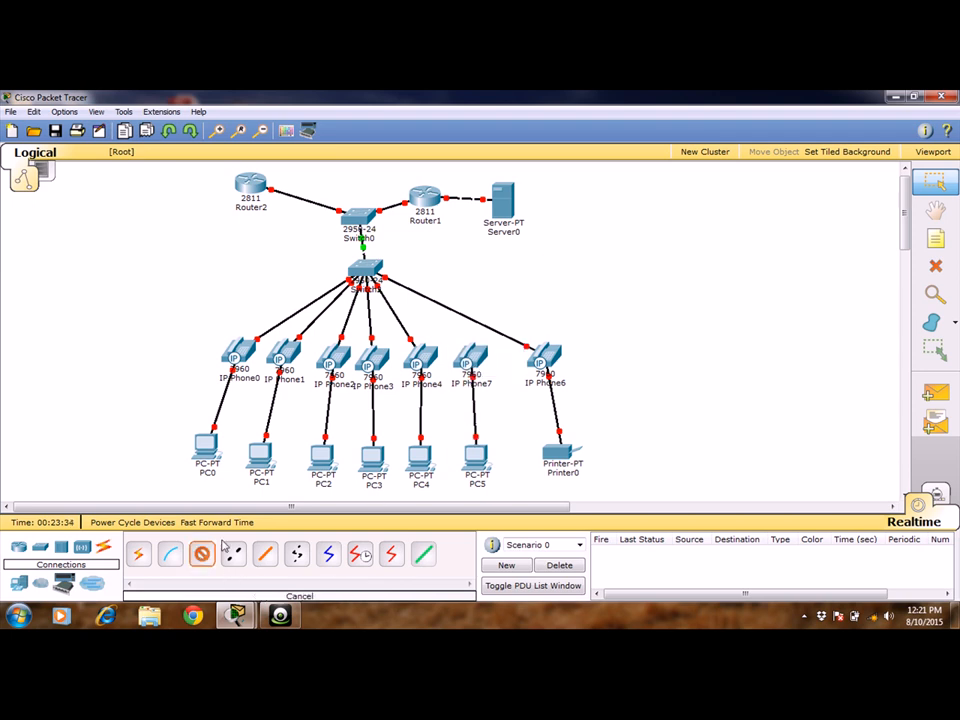
{"action": "left_click", "coordinate": [461, 364]}
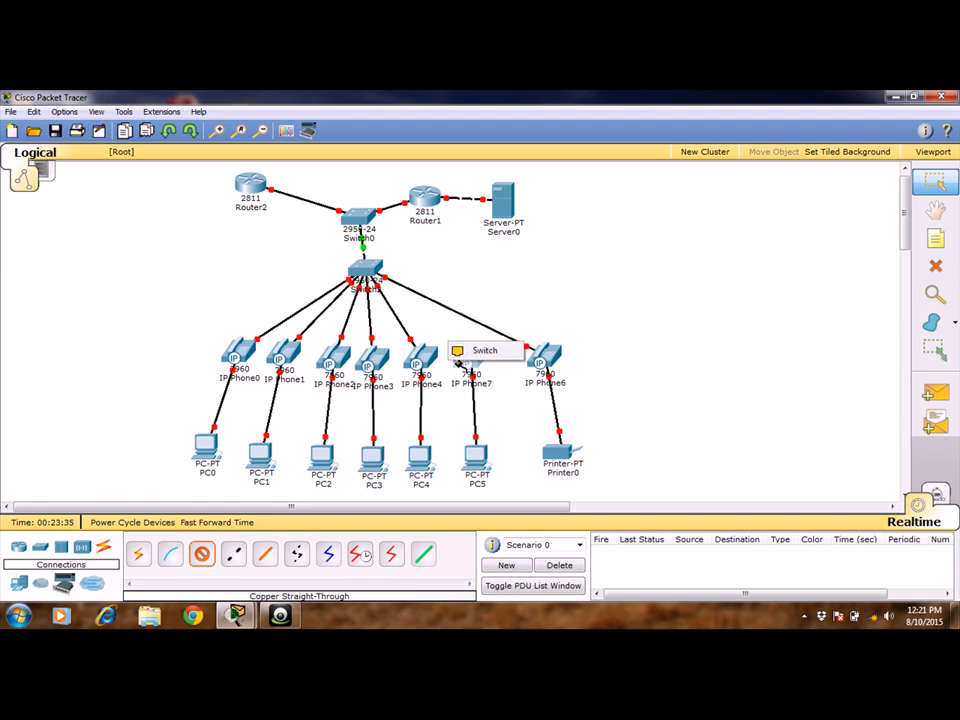
{"action": "left_click", "coordinate": [480, 351]}
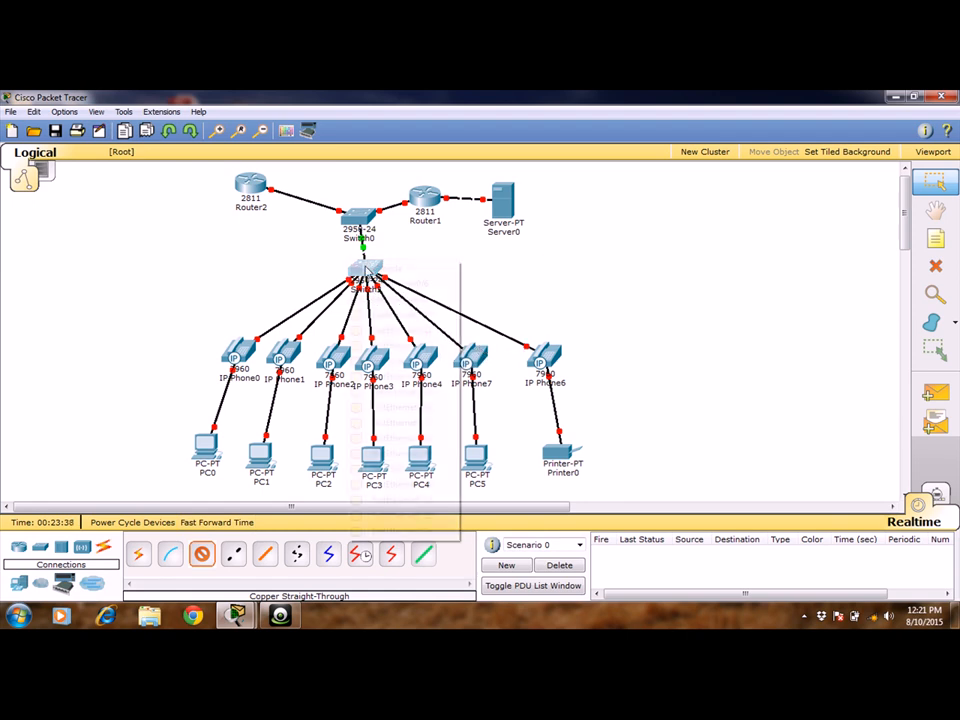
{"action": "left_click", "coordinate": [368, 268]}
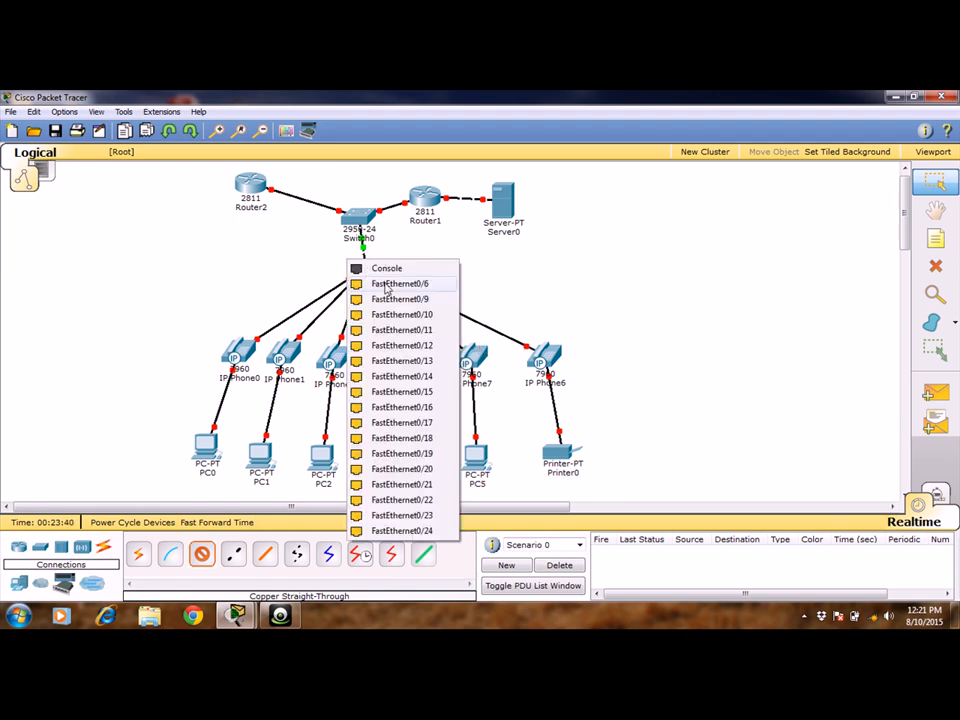
{"action": "left_click", "coordinate": [386, 285]}
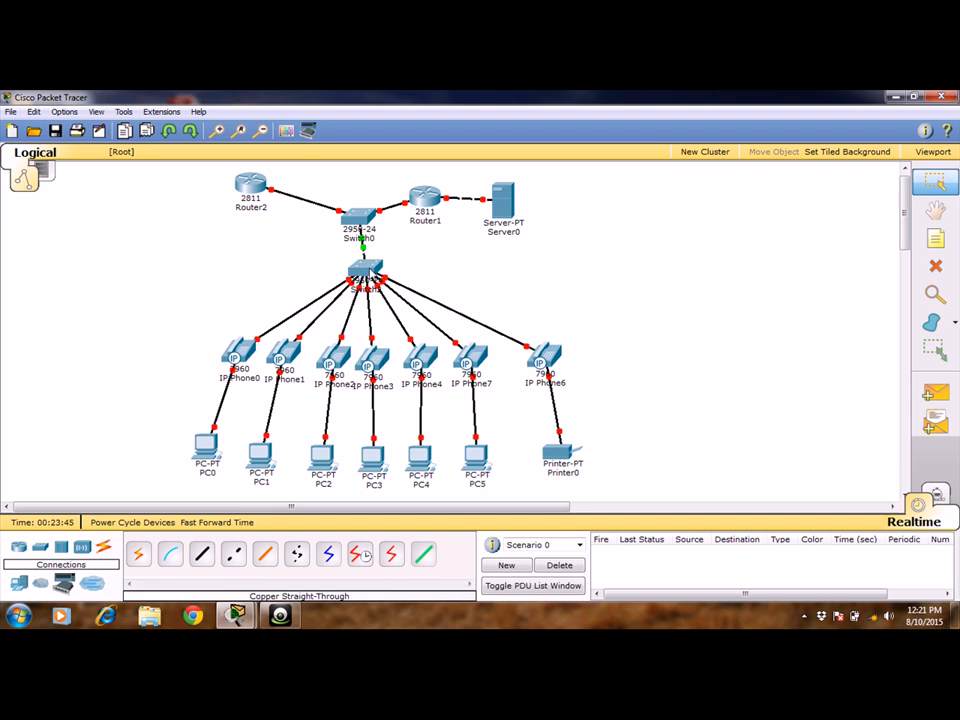
Open Switch2's command line and enter global configuration mode using enable and config t.
{"action": "left_click", "coordinate": [366, 276]}
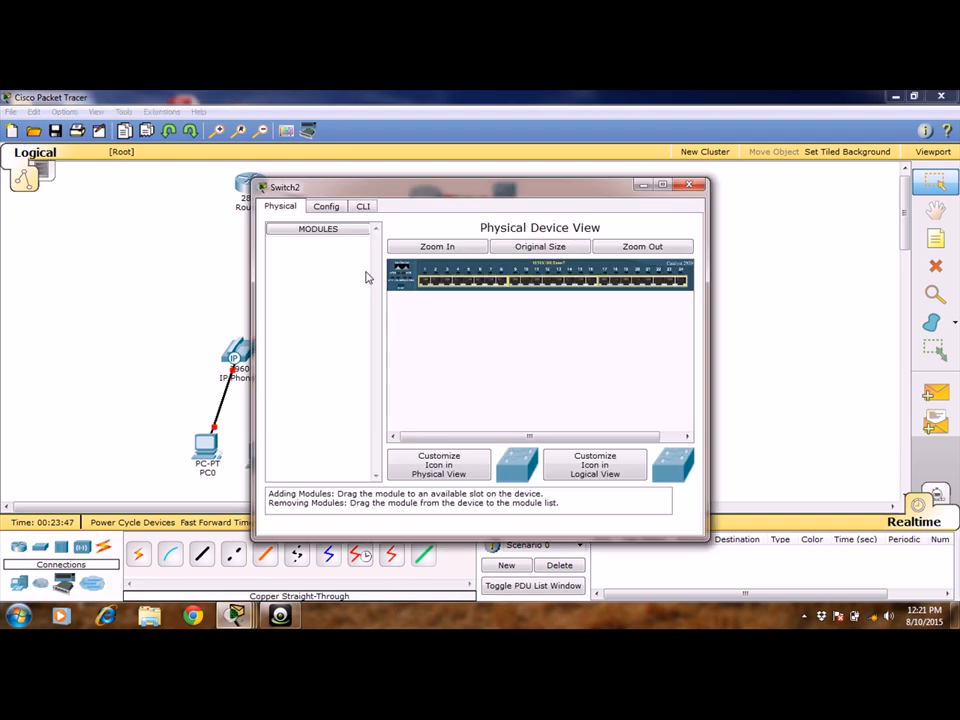
{"action": "left_click", "coordinate": [363, 207]}
{"action": "key", "text": "Return"}
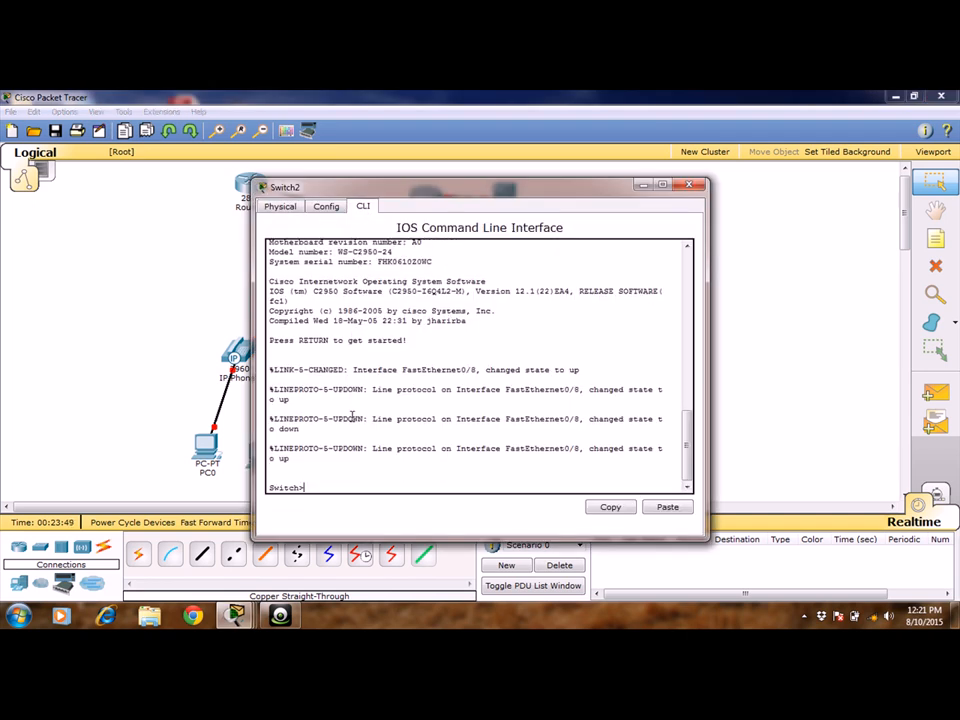
{"action": "key", "text": "Return"}
{"action": "type", "text": "en"}
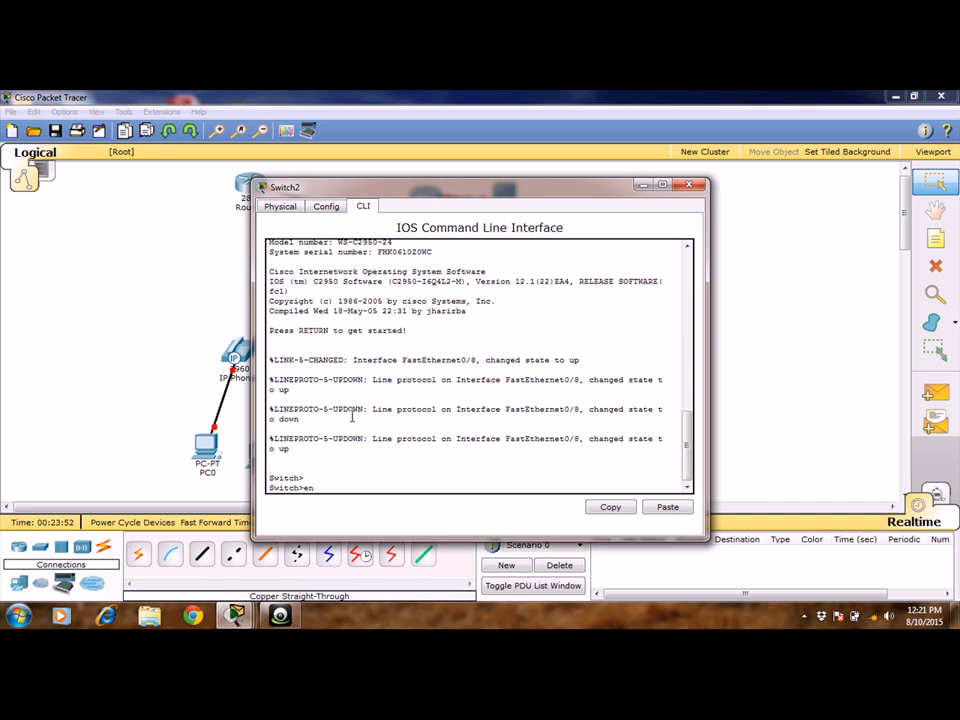
{"action": "type", "text": "able"}
{"action": "key", "text": "Return"}
{"action": "type", "text": "co"}
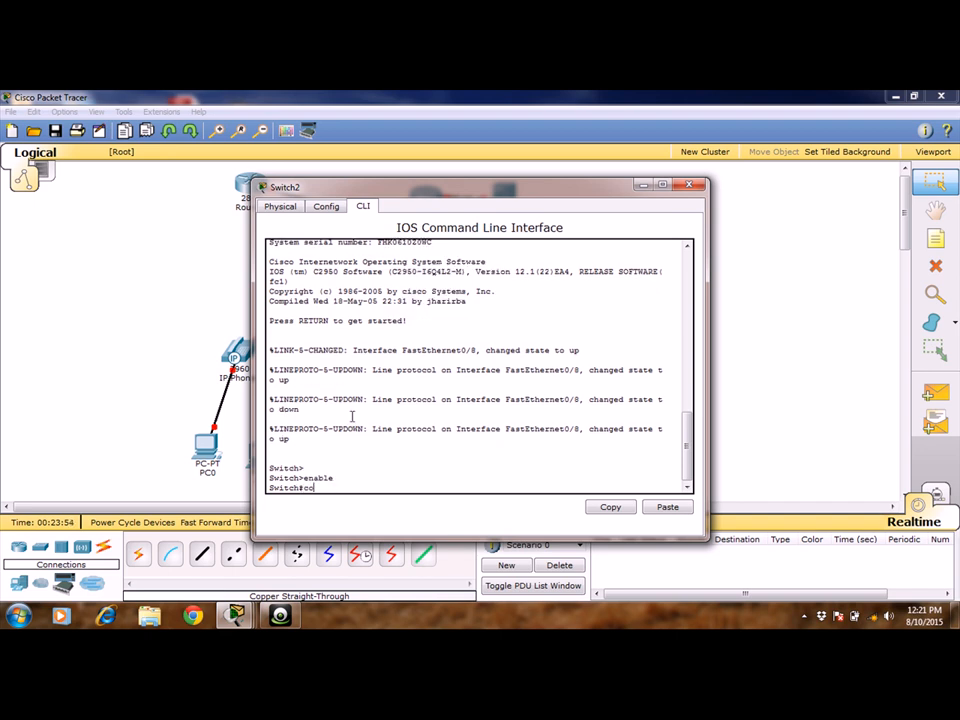
{"action": "type", "text": "nfig t"}
{"action": "key", "text": "Return"}
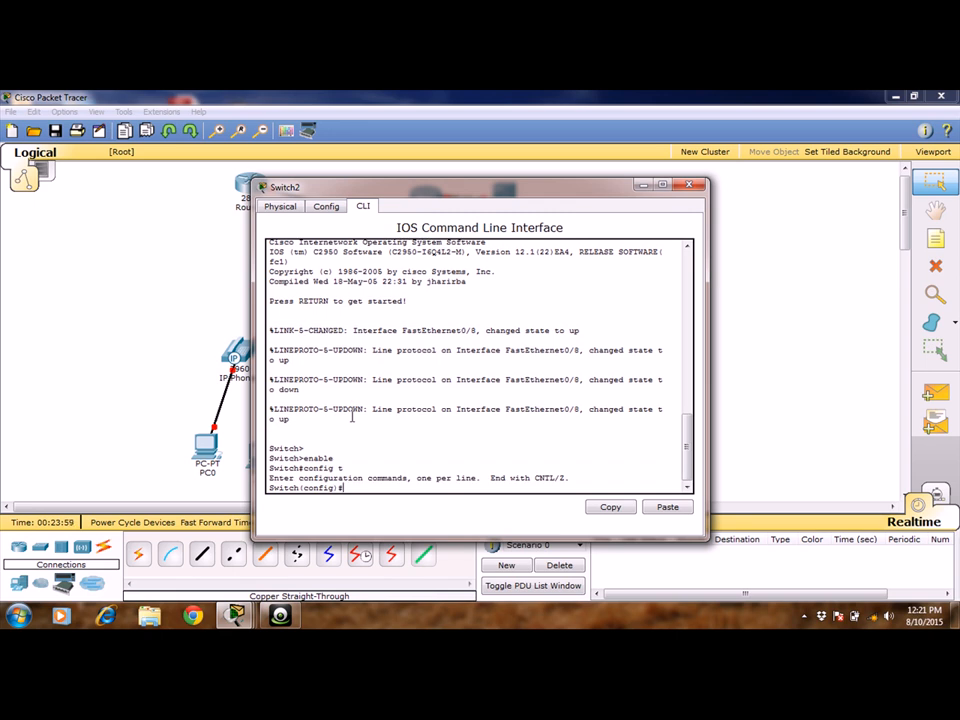
Create VLAN 2 on Switch2 and name it voice.
{"action": "type", "text": "vlan 2"}
{"action": "key", "text": "Return"}
{"action": "type", "text": "n"}
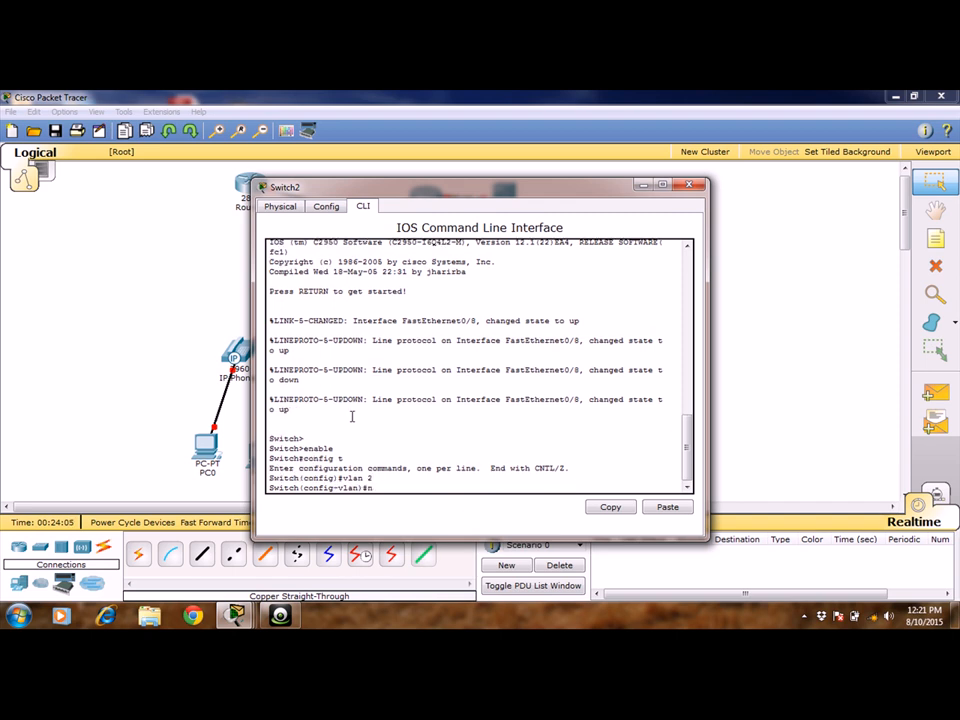
{"action": "type", "text": "ame voice"}
{"action": "key", "text": "Return"}
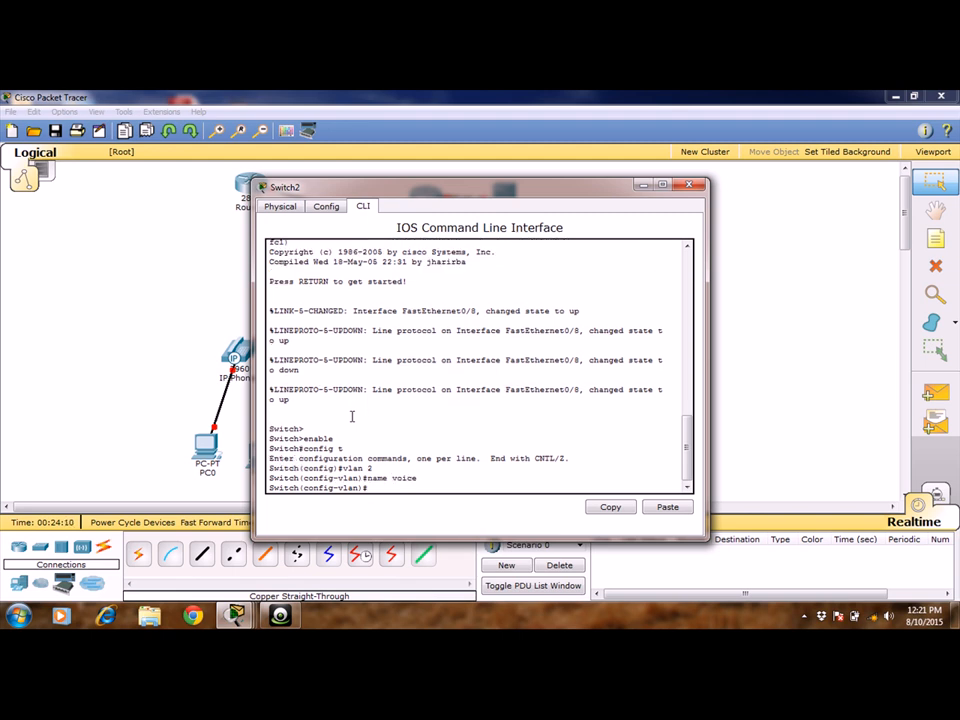
Create VLAN 4 on Switch2 and name it sales.
{"action": "type", "text": "vlan 4"}
{"action": "key", "text": "Return"}
{"action": "type", "text": "name "}
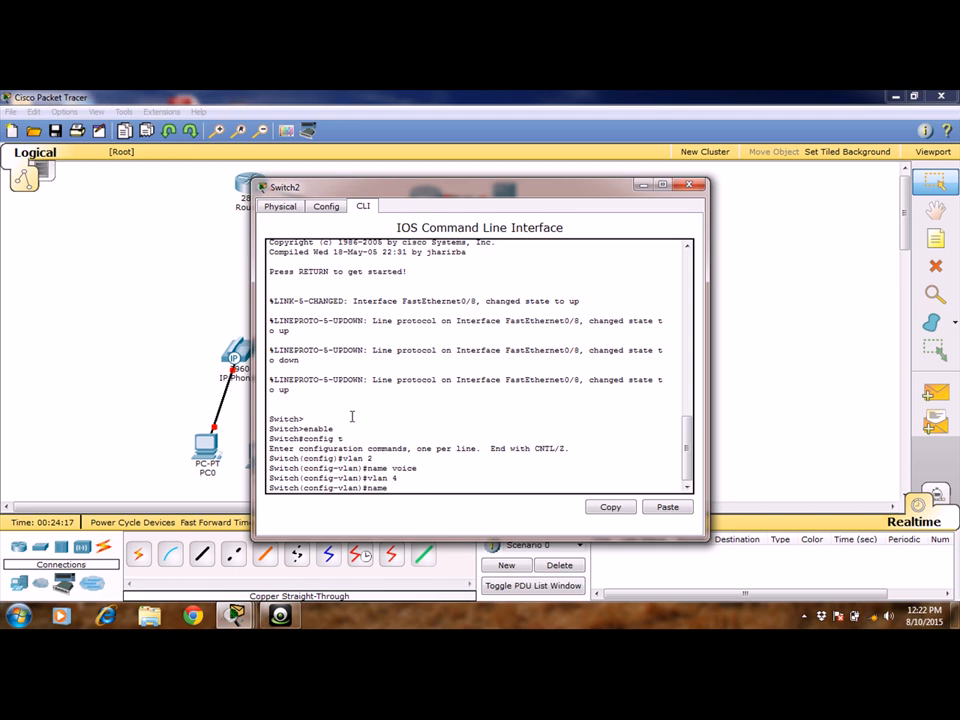
{"action": "type", "text": "sales"}
{"action": "key", "text": "Return"}
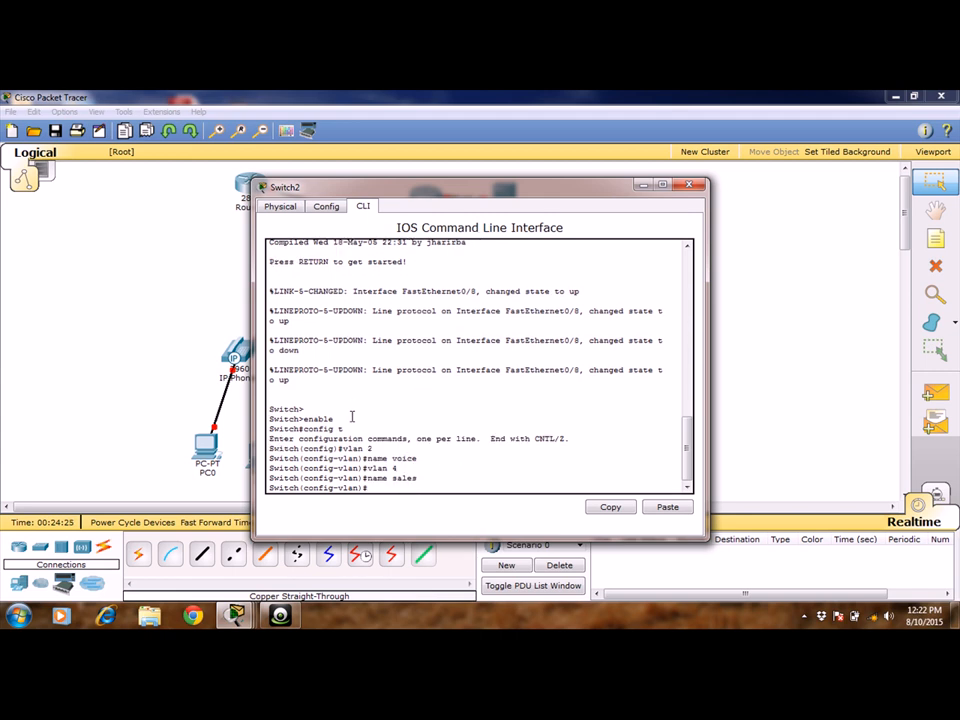
{"action": "key", "text": "Return"}
Assign Switch2's interface range f0/1-7 to access VLAN 4.
{"action": "type", "text": "i"}
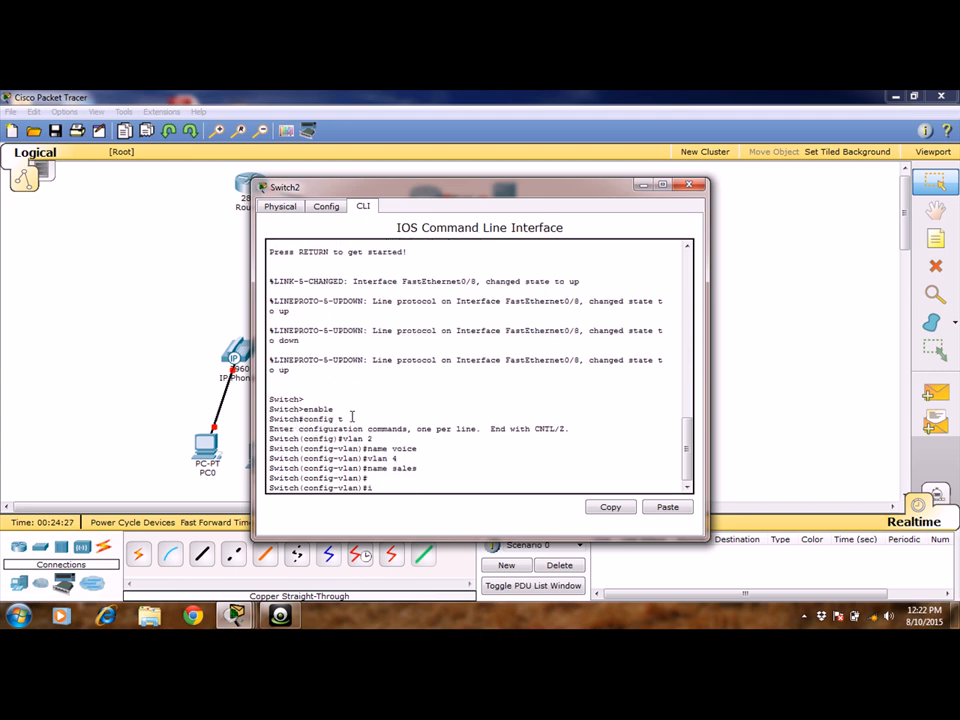
{"action": "type", "text": "nt range f0/1-7"}
{"action": "key", "text": "Return"}
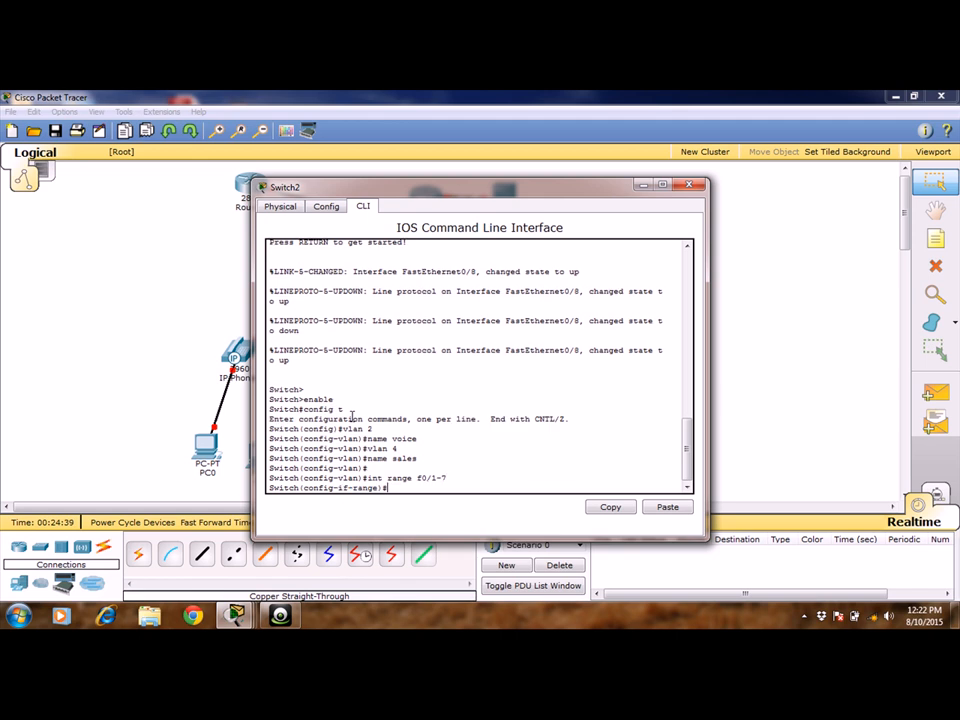
{"action": "type", "text": "switchport access vlan 4"}
{"action": "key", "text": "Return"}
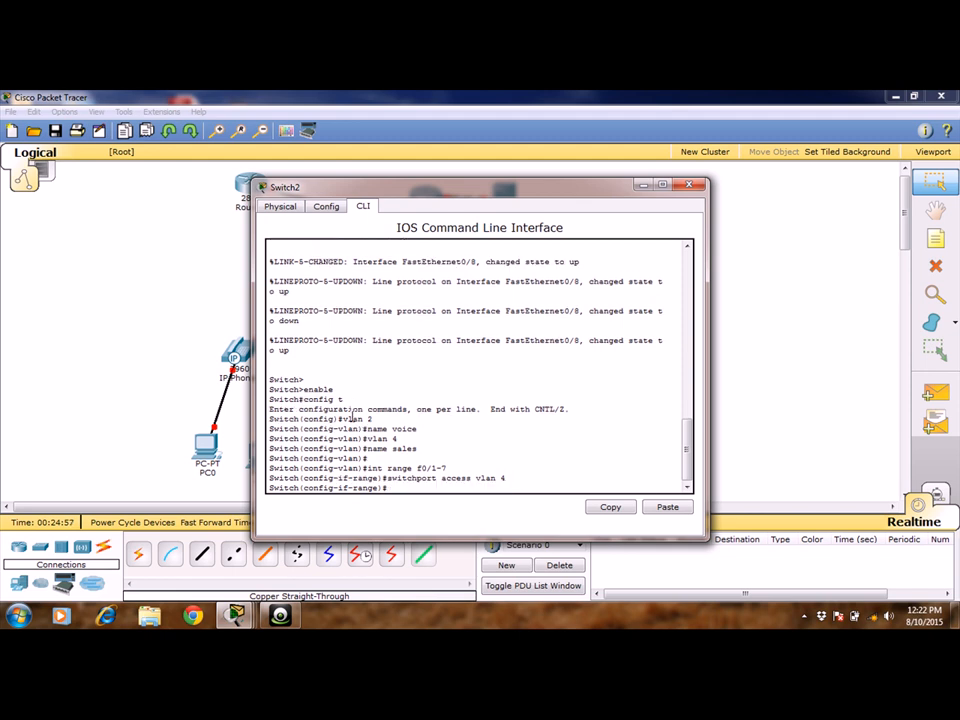
Set VLAN 2 as the voice VLAN on the interface range f0/1-7.
{"action": "type", "text": "switchport access"}
{"action": "key", "text": "BackSpace"}
{"action": "key", "text": "BackSpace"}
{"action": "key", "text": "BackSpace"}
{"action": "key", "text": "BackSpace"}
{"action": "key", "text": "BackSpace"}
{"action": "key", "text": "BackSpace"}
{"action": "type", "text": "voice vlan 2"}
{"action": "key", "text": "Return"}
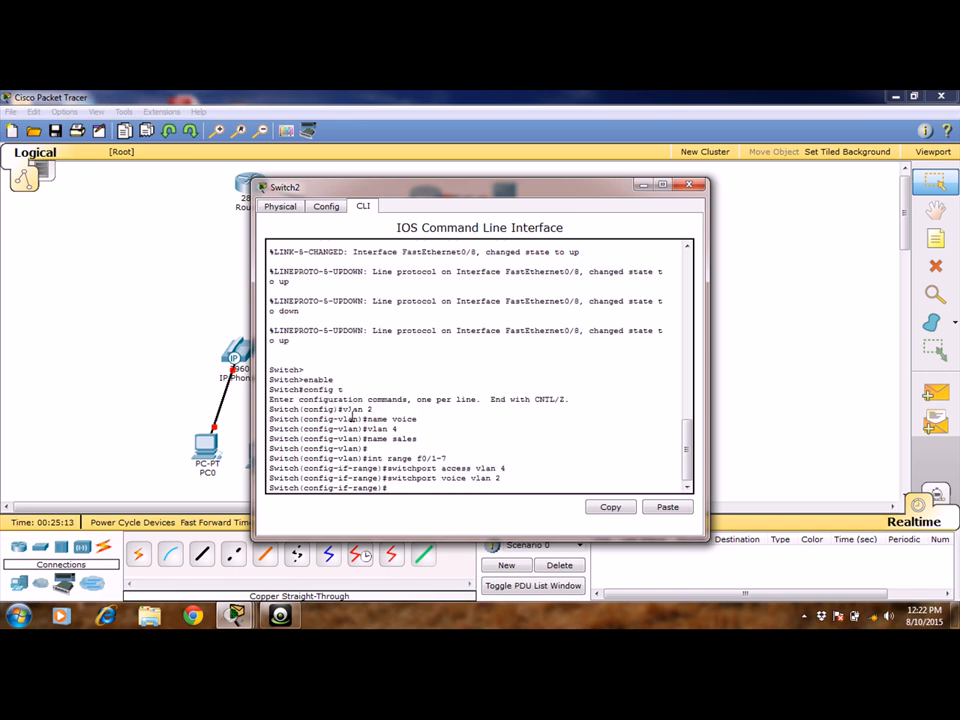
{"action": "key", "text": "Return"}
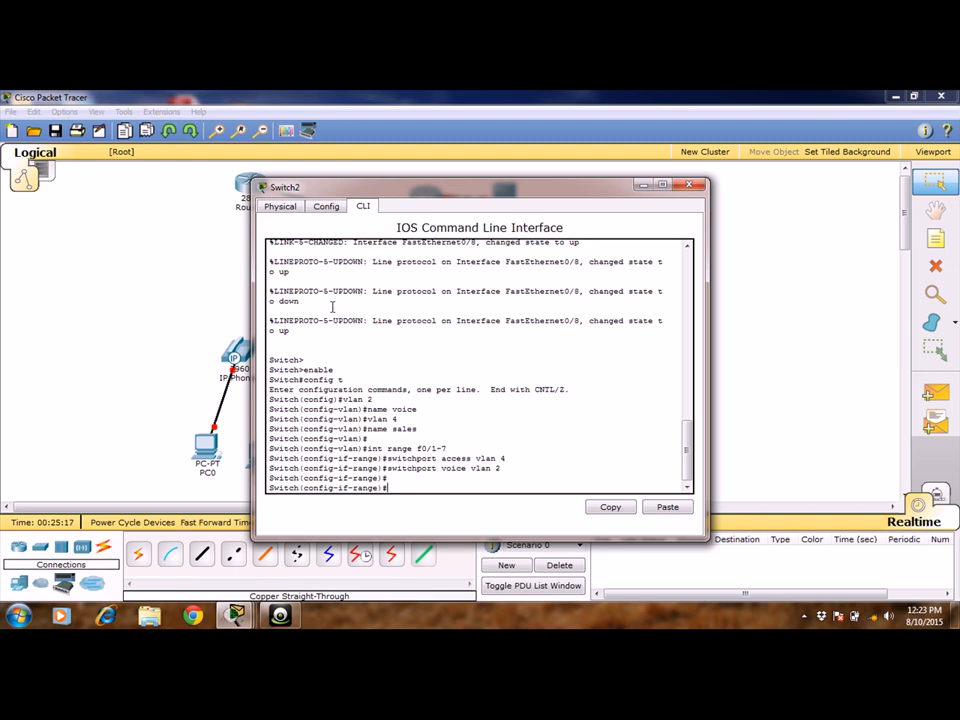
Enter configuration of Switch2's interface f0/8 and set its switchport mode to access.
{"action": "left_click_drag", "start_coordinate": [399, 195], "coordinate": [556, 300]}
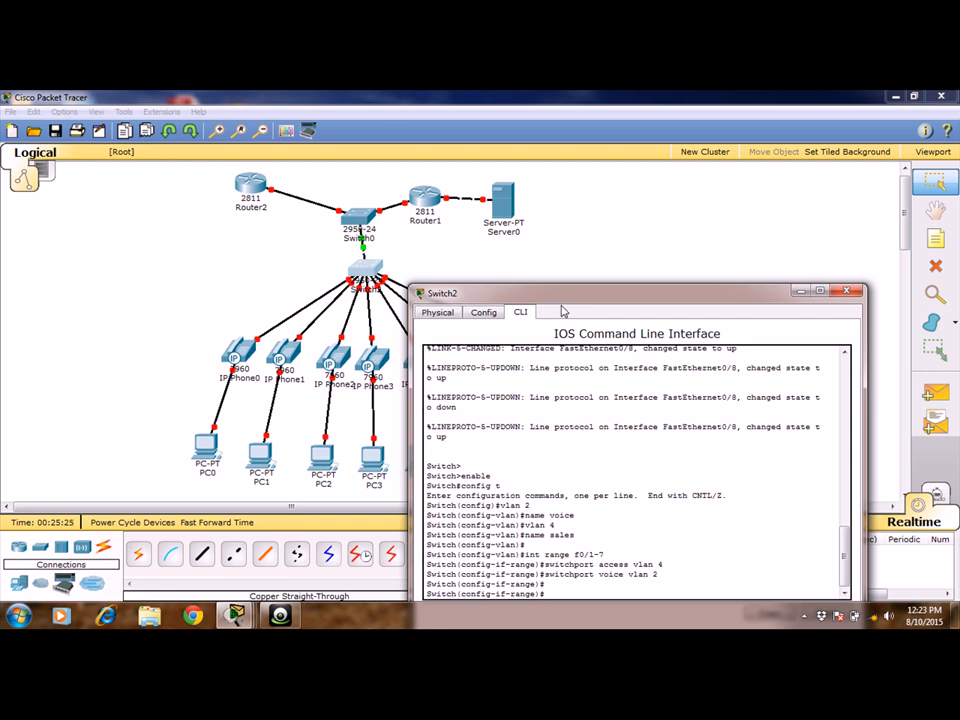
{"action": "left_click_drag", "start_coordinate": [566, 293], "coordinate": [523, 201]}
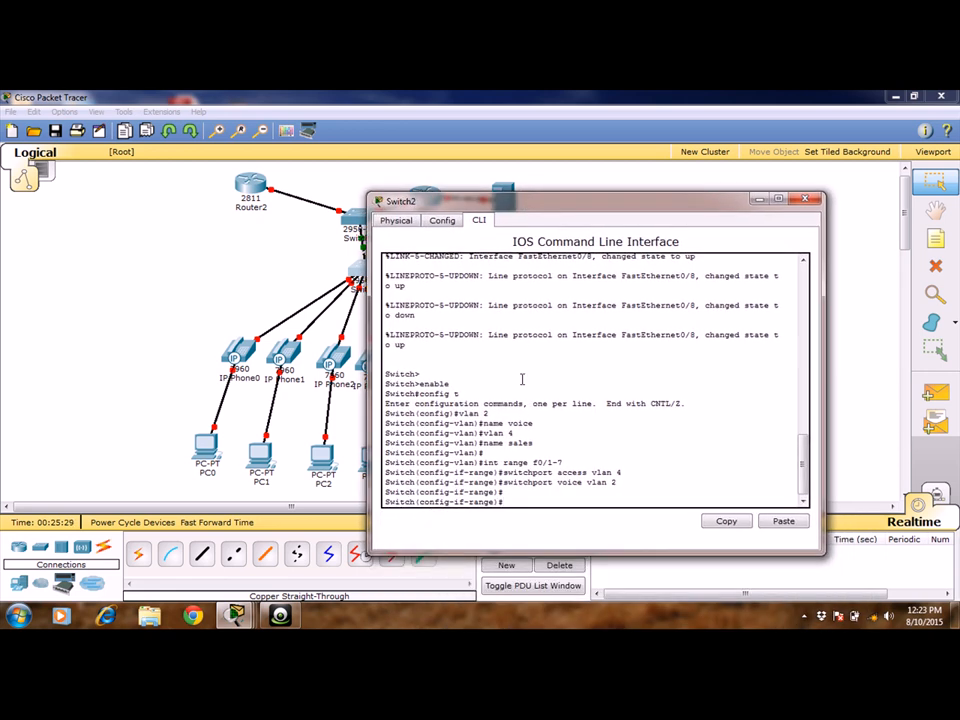
{"action": "type", "text": "int f0/8"}
{"action": "key", "text": "Return"}
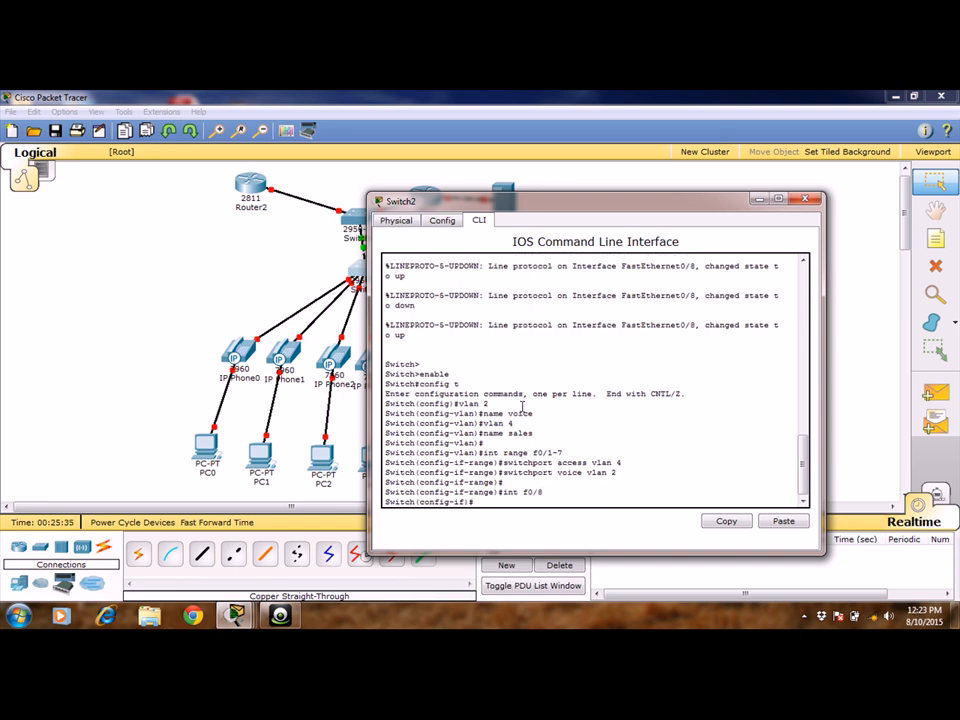
{"action": "type", "text": "switchport mode access"}
{"action": "key", "text": "Return"}
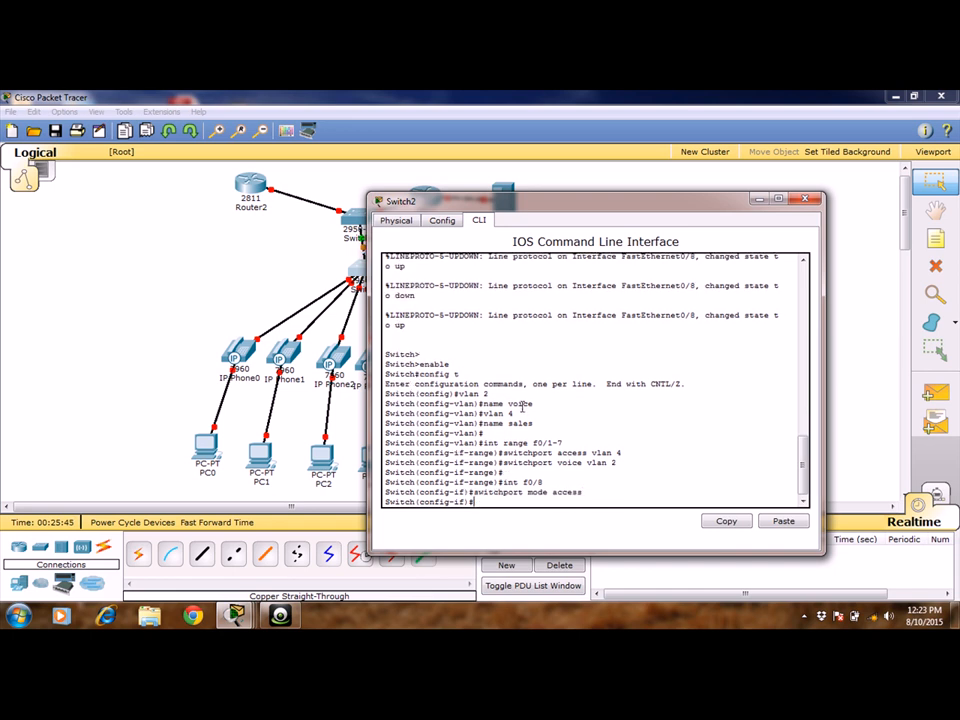
Set the switchport mode of interface f0/8 to trunk and close Switch2's window.
{"action": "key", "text": "Up"}
{"action": "key", "text": "BackSpace"}
{"action": "key", "text": "BackSpace"}
{"action": "key", "text": "BackSpace"}
{"action": "key", "text": "BackSpace"}
{"action": "key", "text": "BackSpace"}
{"action": "key", "text": "BackSpace"}
{"action": "type", "text": "trunk"}
{"action": "key", "text": "Return"}
{"action": "key", "text": "Return"}
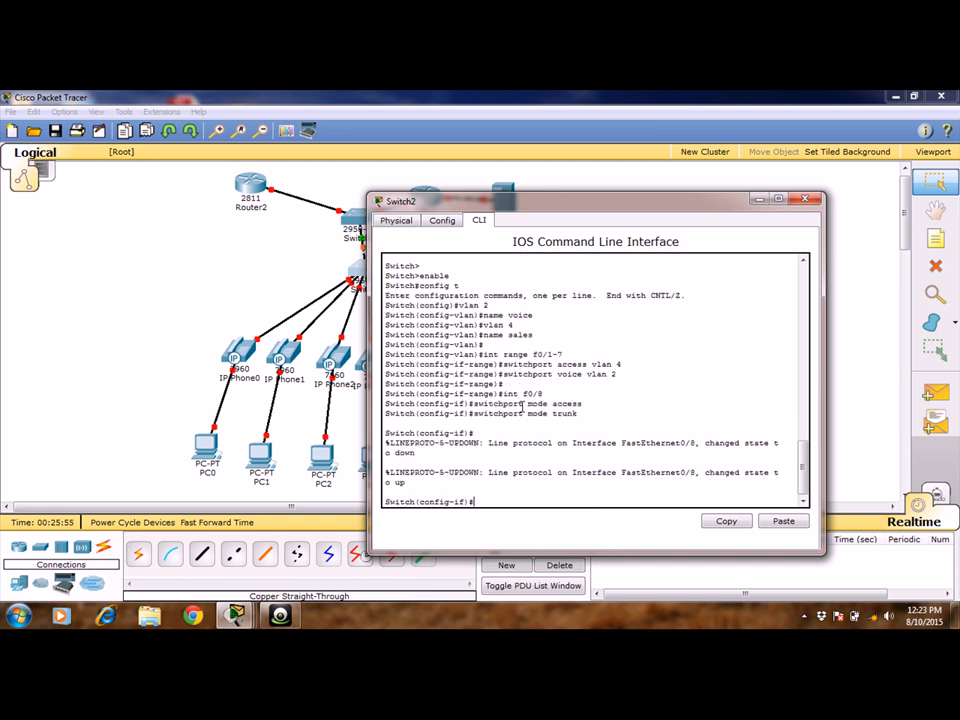
{"action": "key", "text": "Return"}
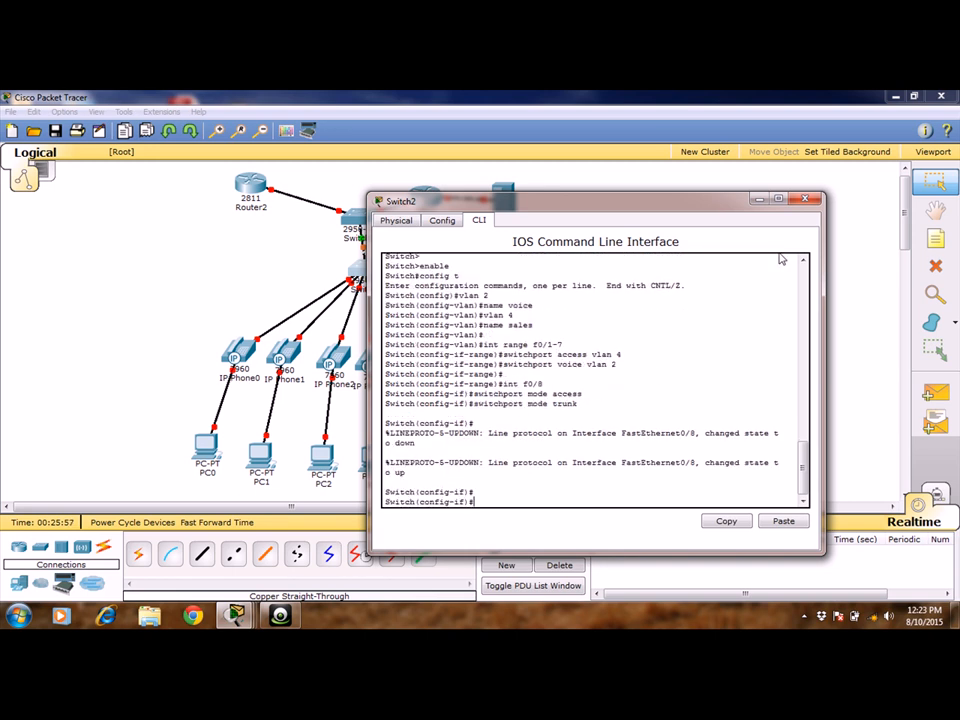
{"action": "left_click", "coordinate": [805, 198]}
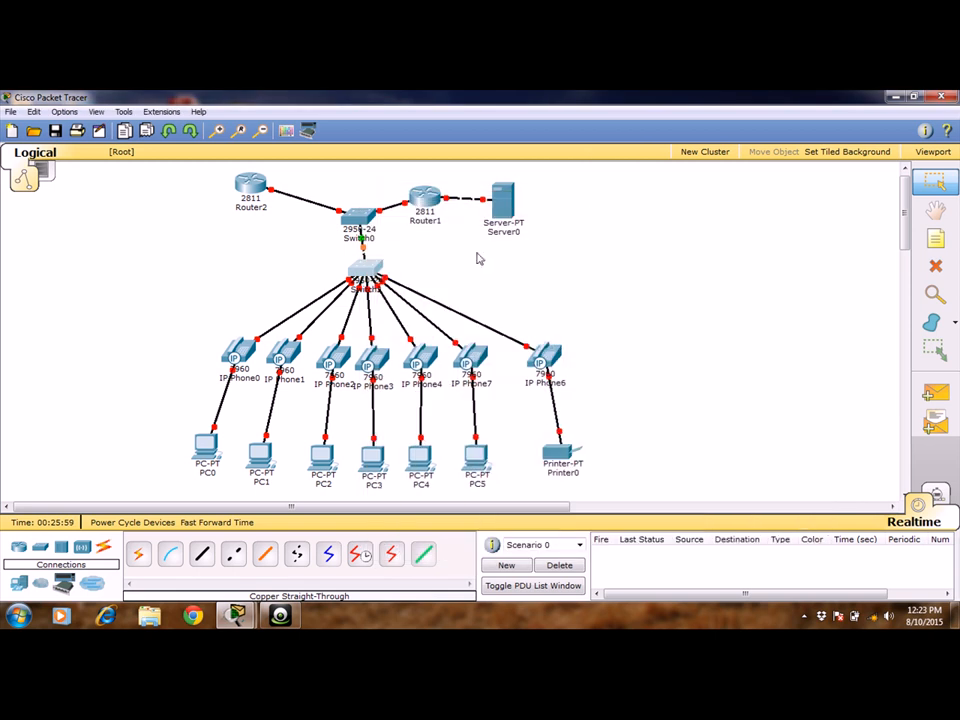
Review the switchport commands already entered in Switch0's command line, and close its window.
{"action": "left_click", "coordinate": [360, 222]}
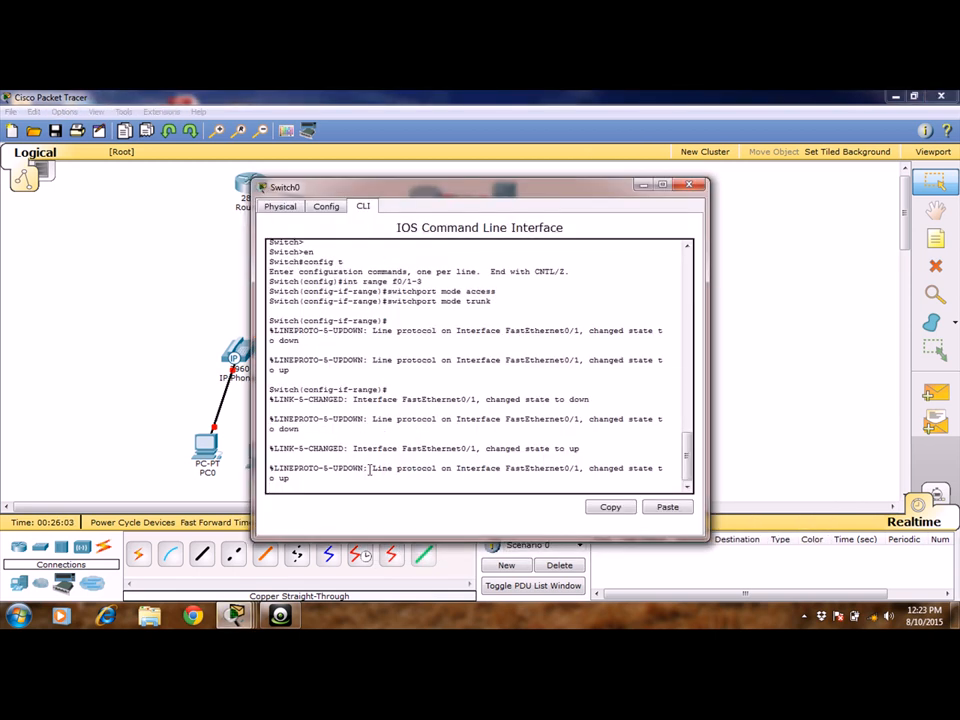
{"action": "key", "text": "Return"}
{"action": "key", "text": "Return"}
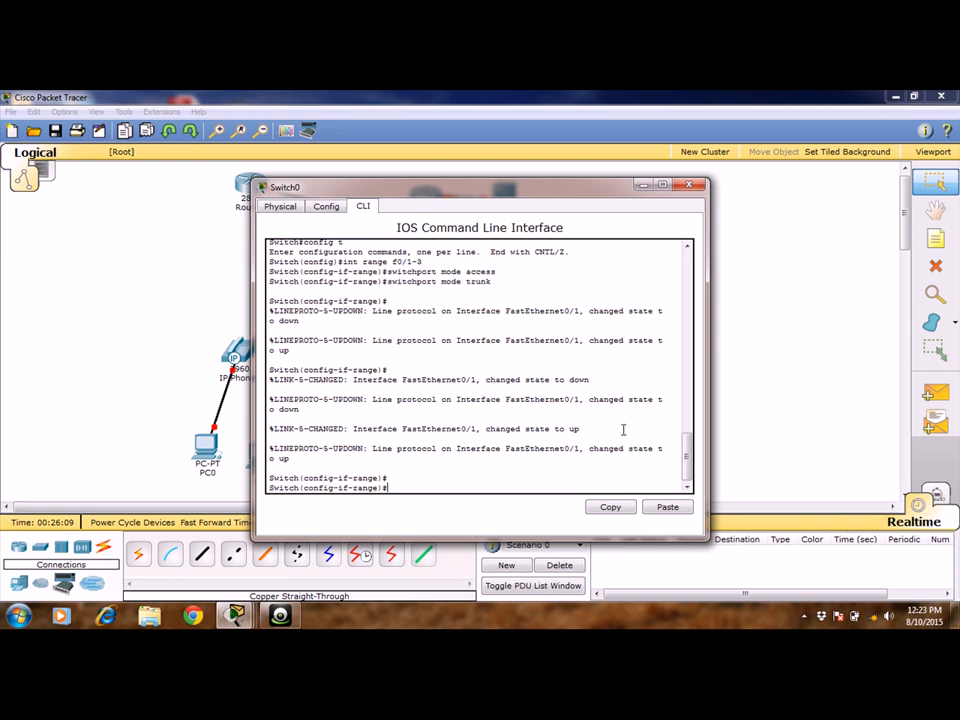
{"action": "left_click_drag", "start_coordinate": [689, 456], "coordinate": [686, 413]}
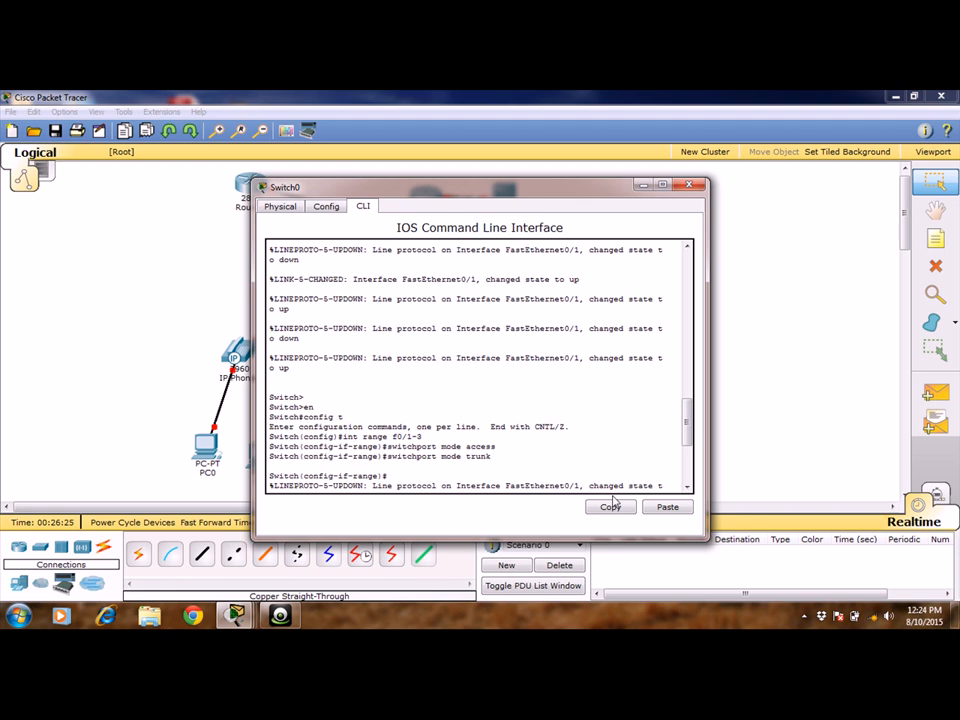
{"action": "left_click", "coordinate": [685, 184]}
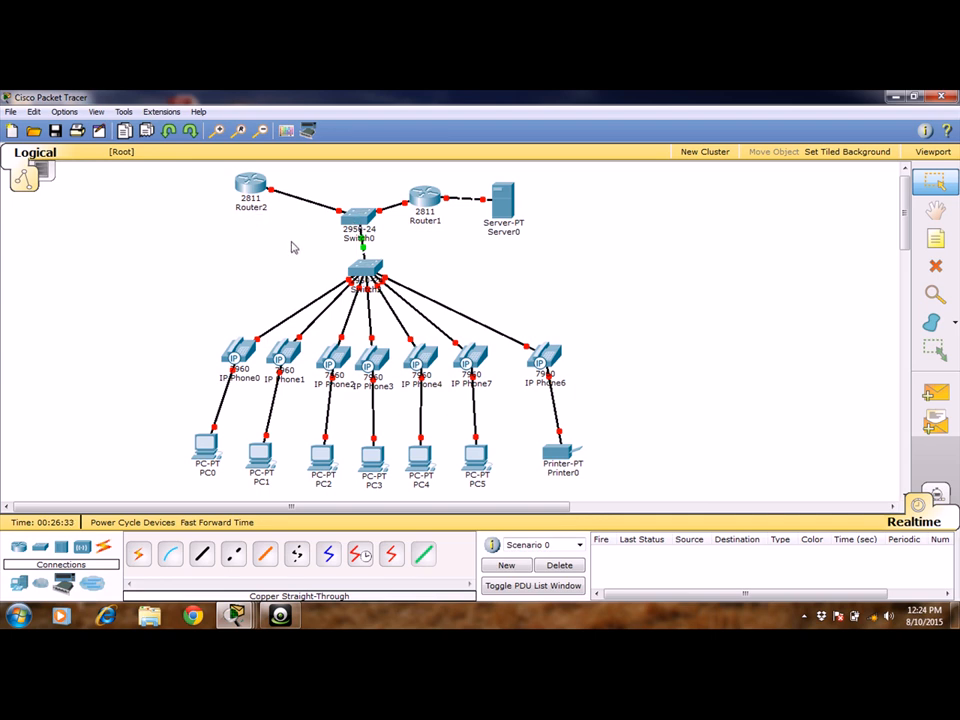
Open Router2's command line and answer no to the initial configuration dialog.
{"action": "left_click", "coordinate": [256, 200]}
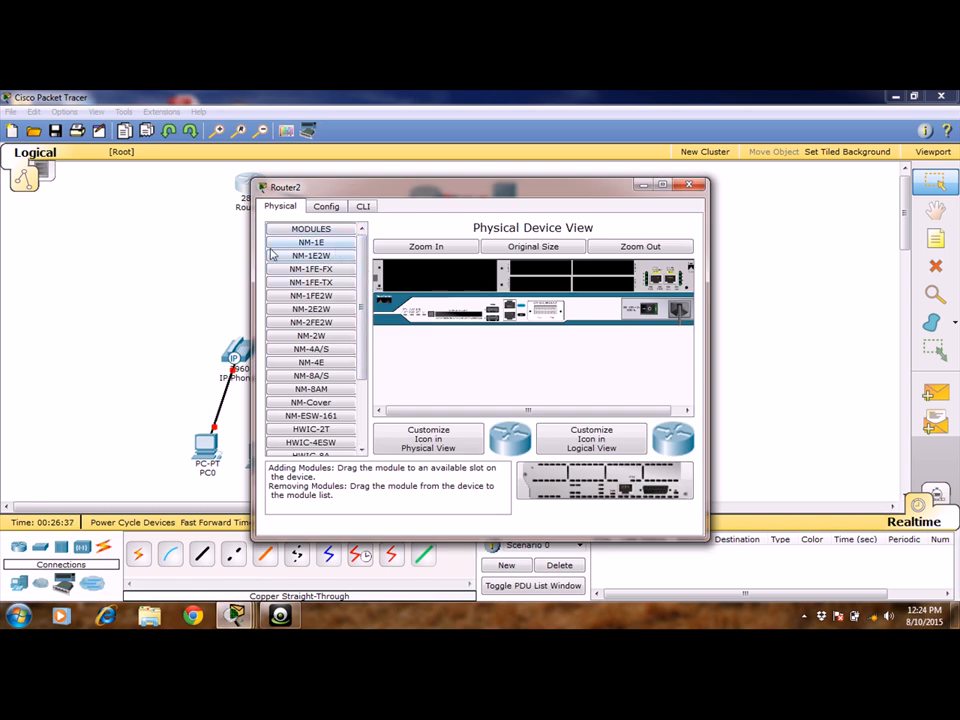
{"action": "left_click", "coordinate": [214, 233]}
{"action": "left_click", "coordinate": [250, 214]}
{"action": "left_click", "coordinate": [235, 202]}
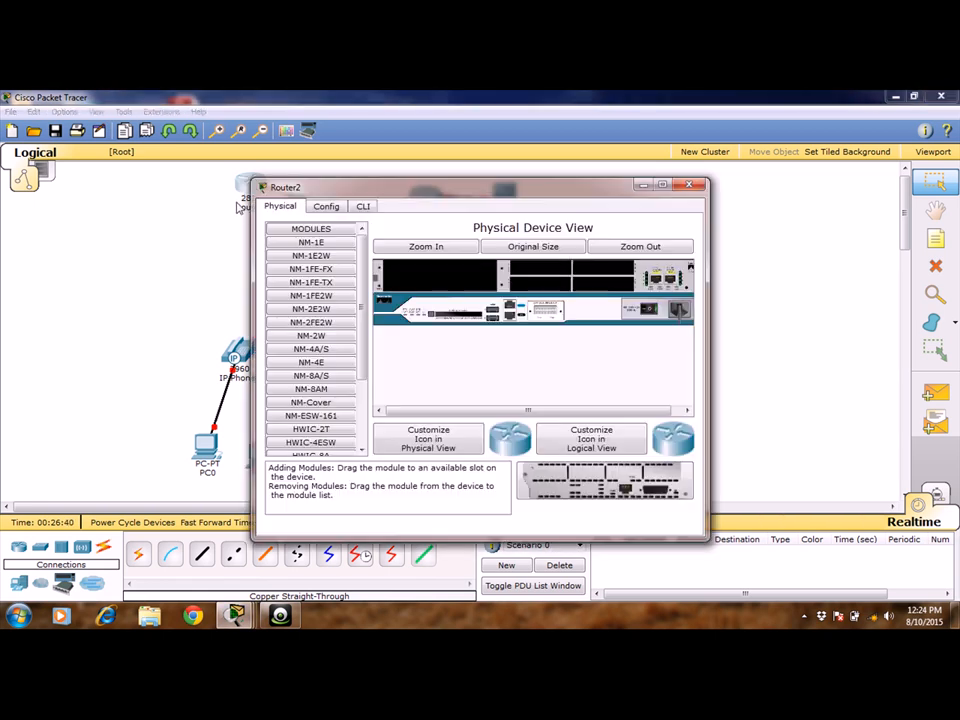
{"action": "left_click", "coordinate": [364, 208]}
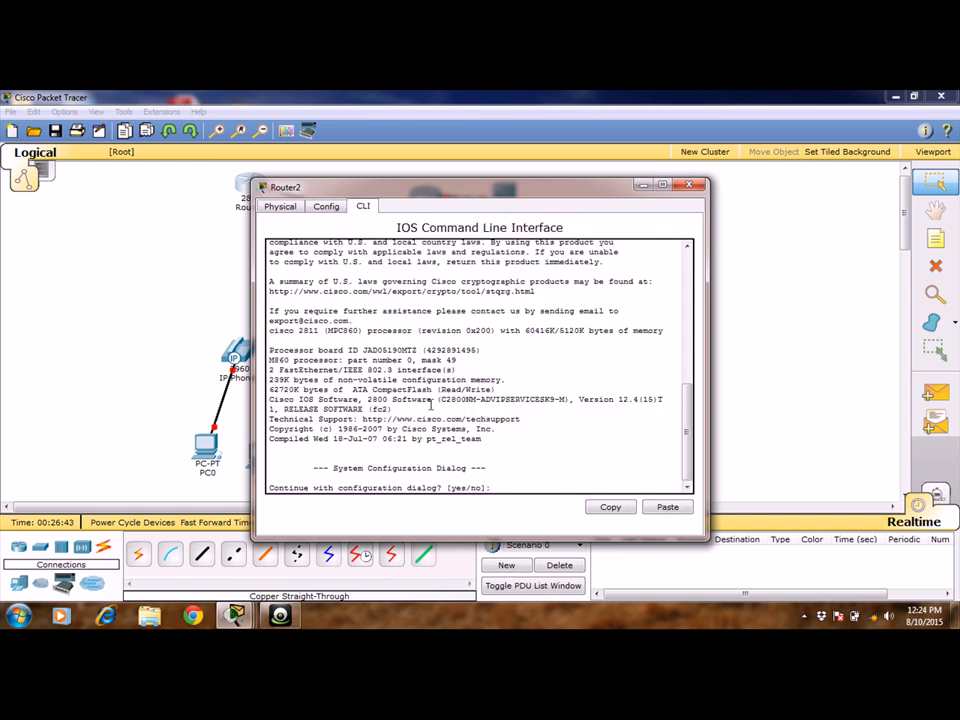
{"action": "type", "text": "no"}
{"action": "key", "text": "Return"}
{"action": "key", "text": "Return"}
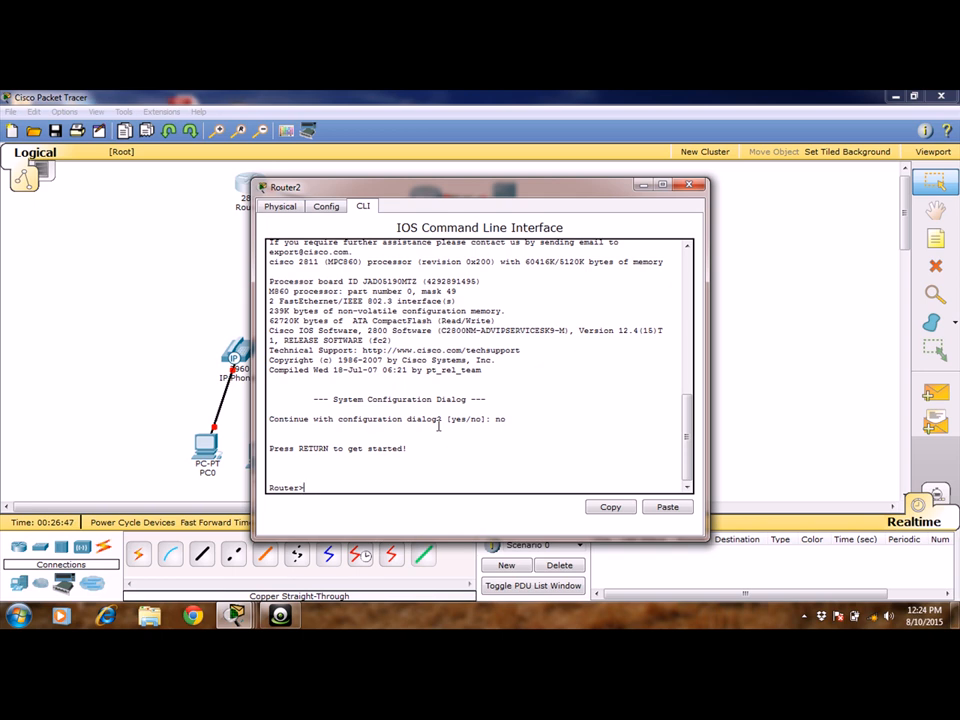
Enter global configuration mode on Router2 and set its hostname to dhcp.
{"action": "type", "text": "enable"}
{"action": "key", "text": "Return"}
{"action": "type", "text": "config t"}
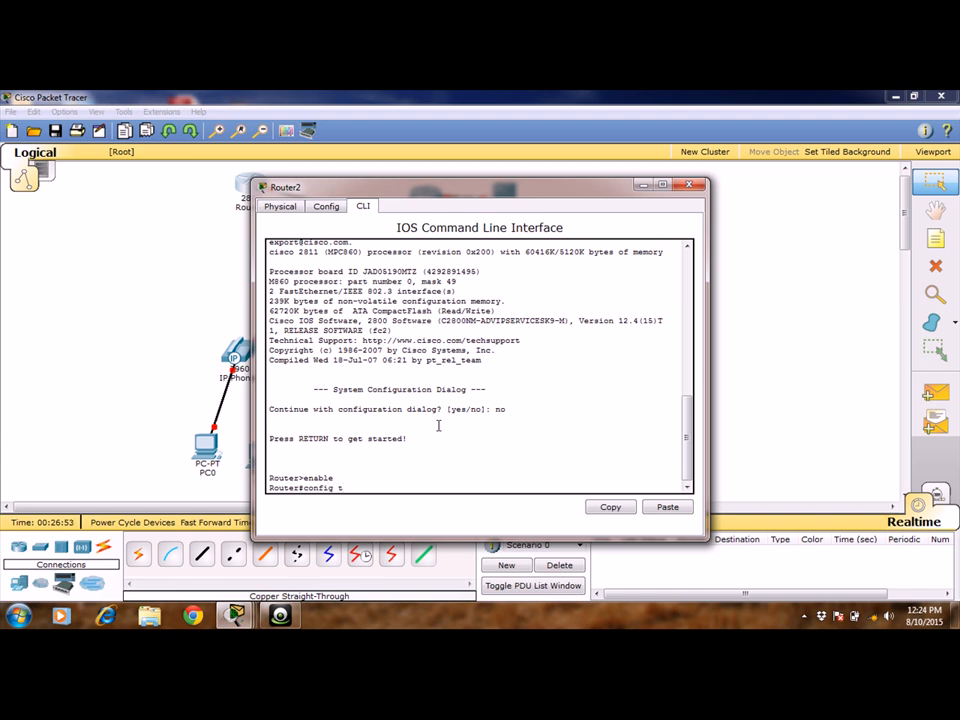
{"action": "key", "text": "Return"}
{"action": "type", "text": "hos"}
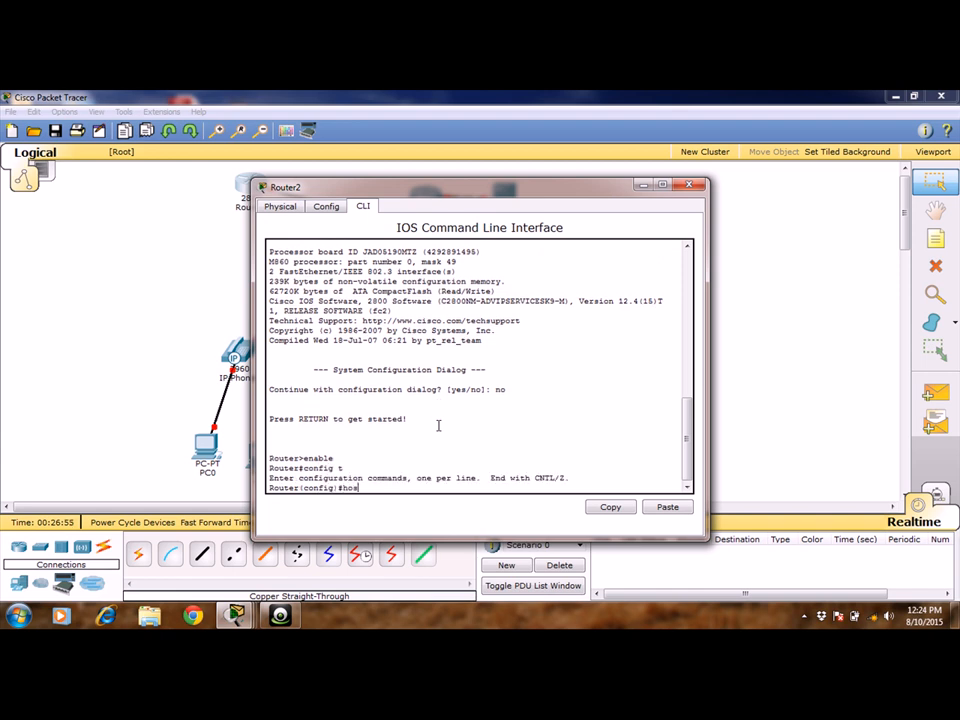
{"action": "type", "text": "tname dcp"}
{"action": "key", "text": "BackSpace"}
{"action": "key", "text": "BackSpace"}
{"action": "key", "text": "BackSpace"}
{"action": "type", "text": "hcp"}
{"action": "key", "text": "Return"}
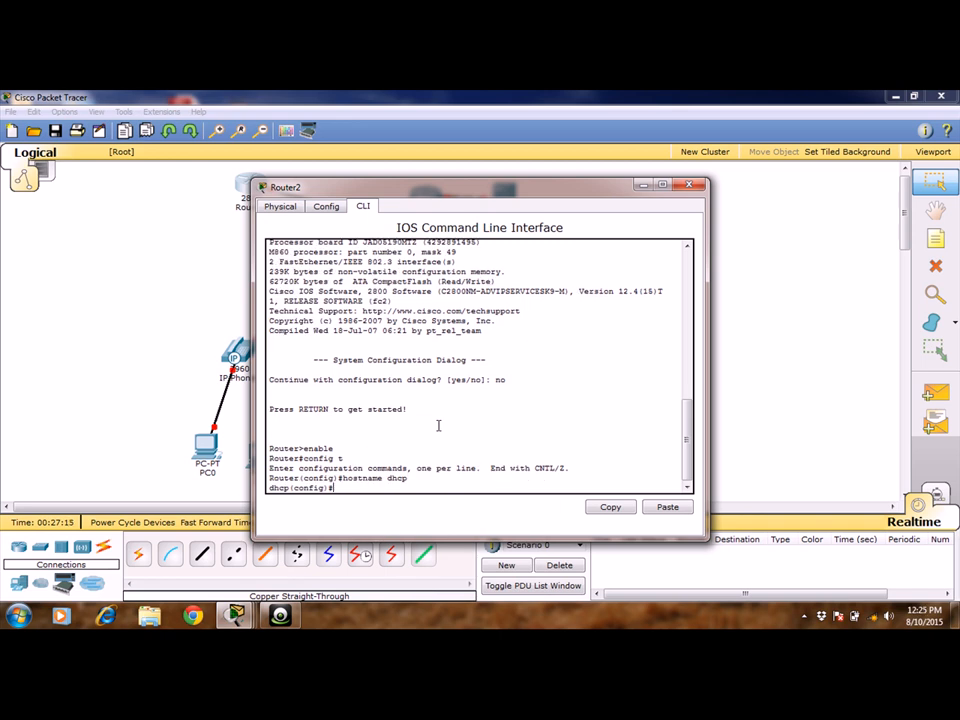
{"action": "key", "text": "Return"}
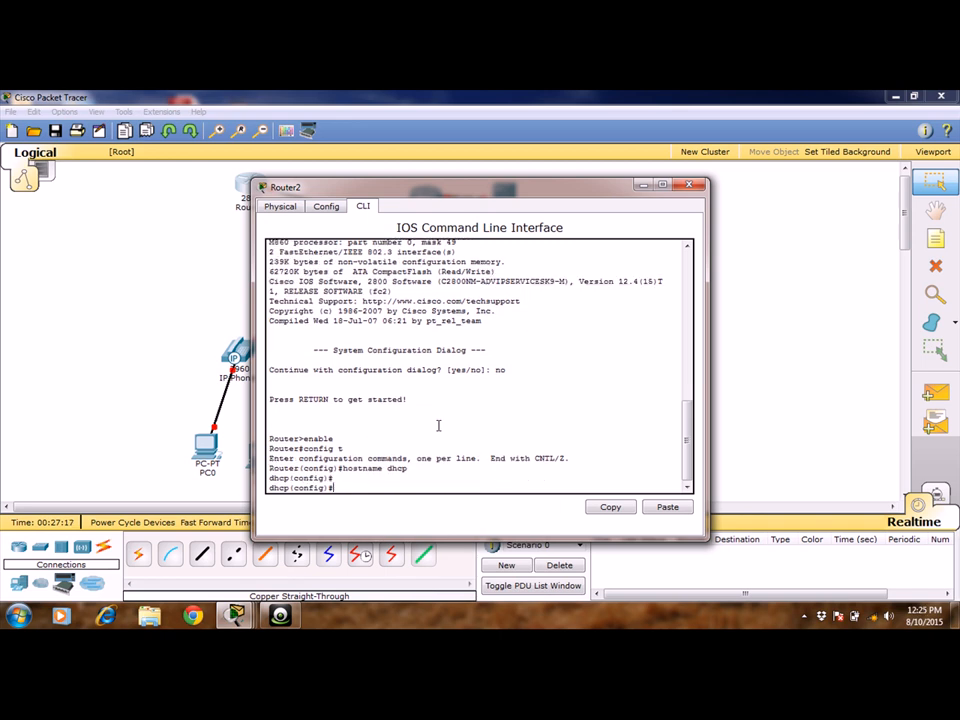
Enable the router's interface f0/0 with no shutdown.
{"action": "type", "text": "int f0/0"}
{"action": "key", "text": "Return"}
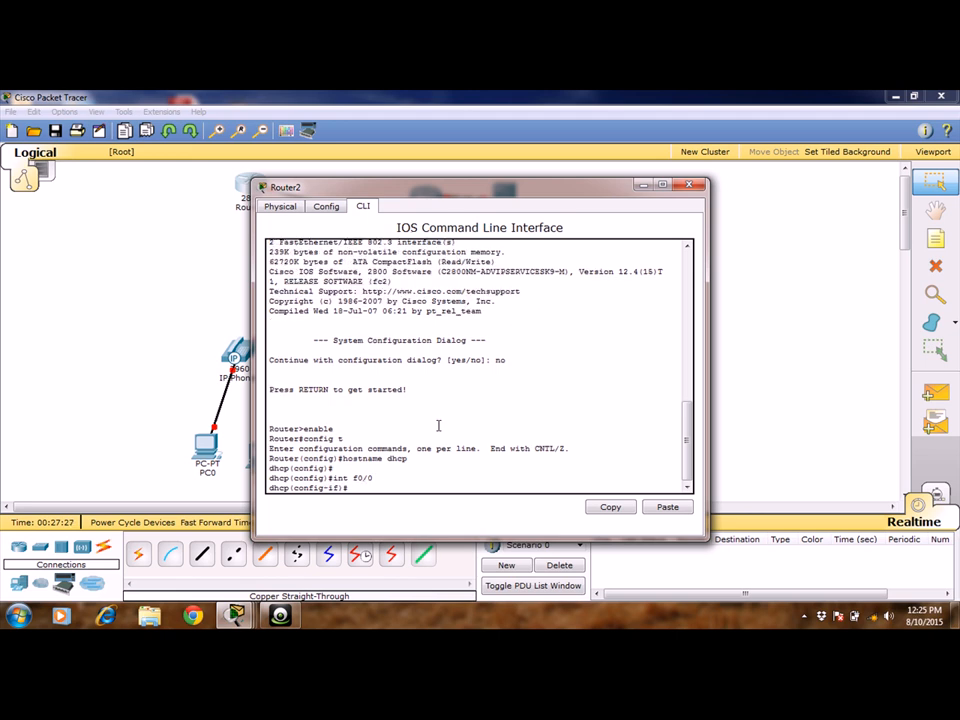
{"action": "type", "text": "no shut"}
{"action": "key", "text": "Return"}
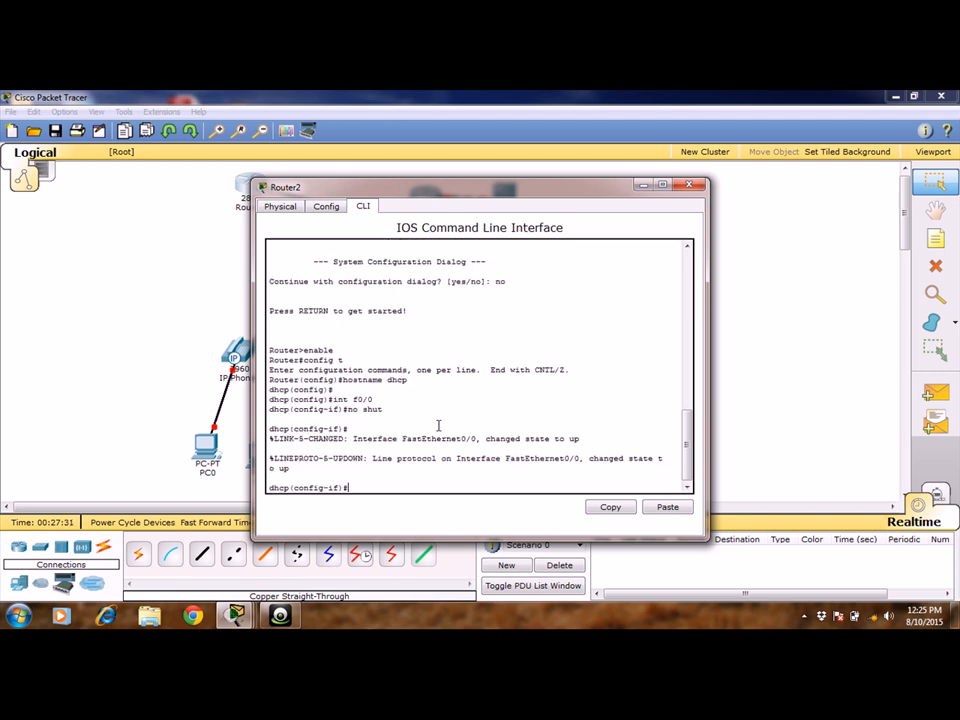
{"action": "key", "text": "Return"}
{"action": "key", "text": "Return"}
Create the subinterface f0/0.2 on the router and enter its configuration.
{"action": "type", "text": "int"}
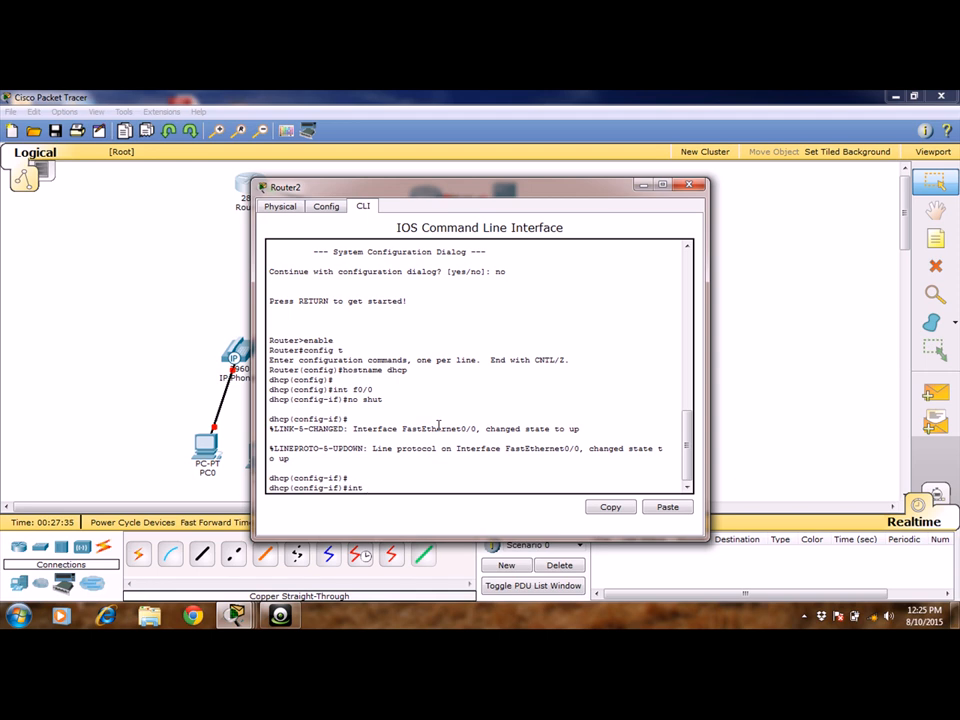
{"action": "type", "text": " f0/0.2"}
{"action": "key", "text": "Return"}
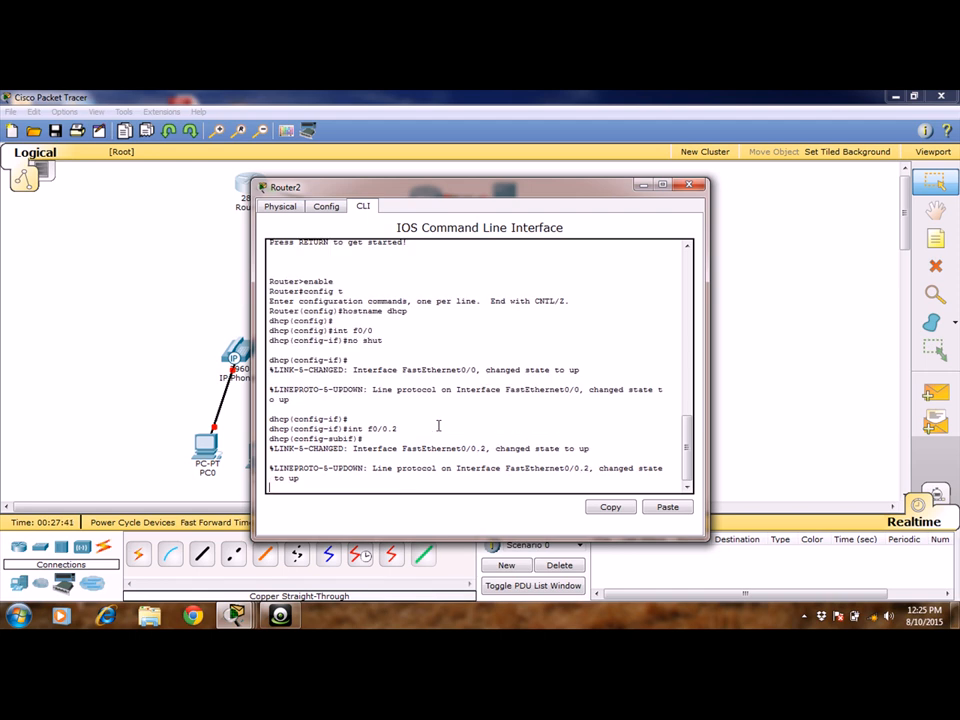
{"action": "key", "text": "Return"}
Set dot1q encapsulation for VLAN 2 on subinterface f0/0.2.
{"action": "type", "text": "enc"}
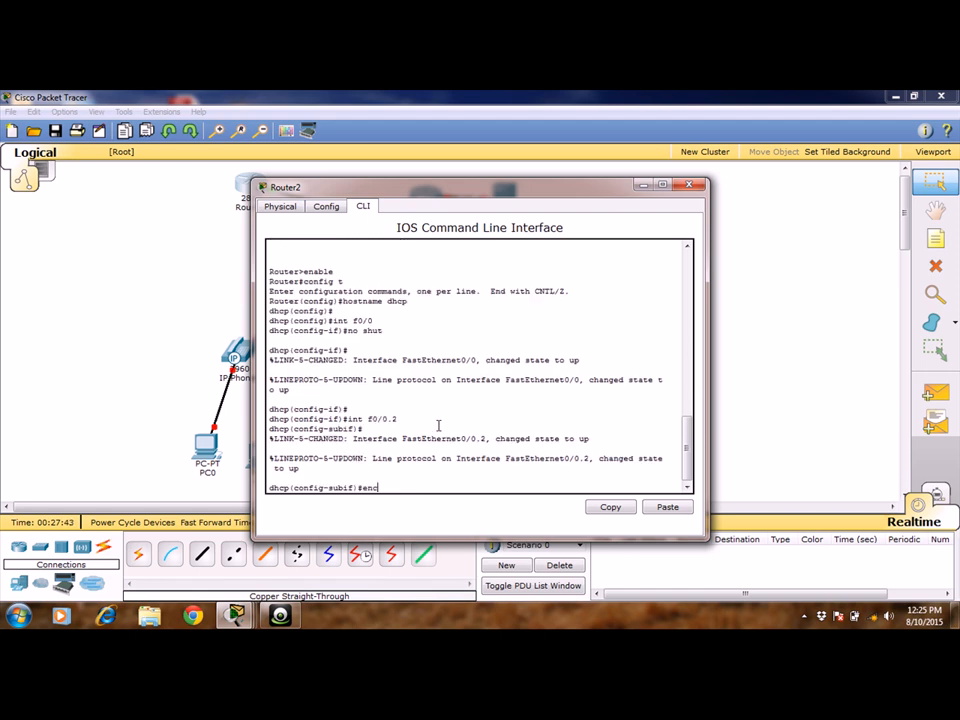
{"action": "type", "text": "apsulation dot1q 2"}
{"action": "key", "text": "Return"}
Assign IP address 192.168.10.1 with mask 255.255.255.0 to subinterface f0/0.2.
{"action": "type", "text": "i"}
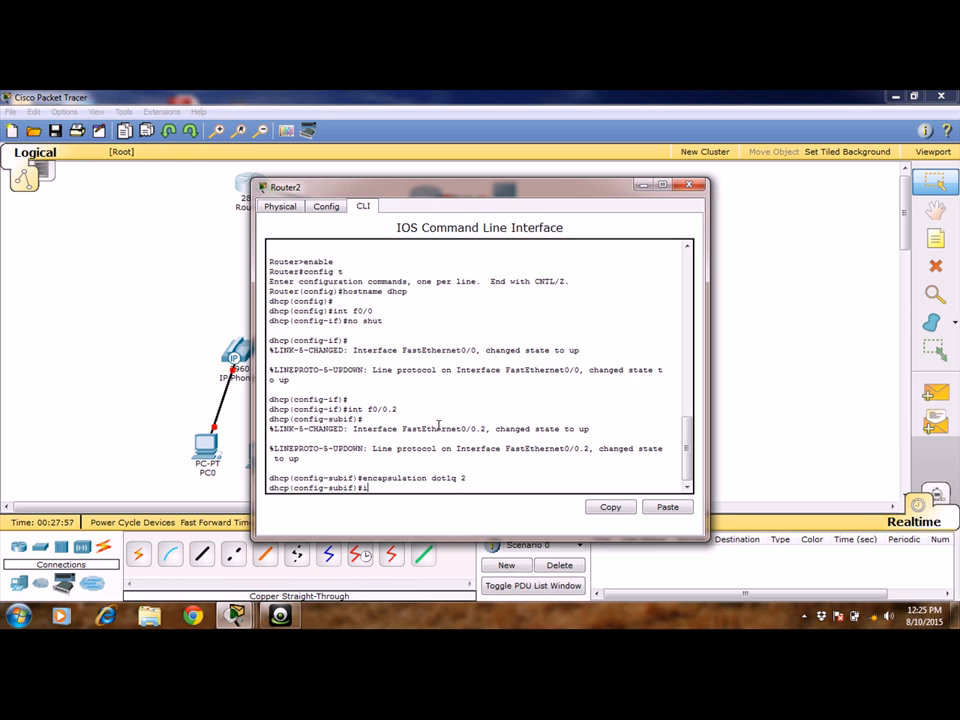
{"action": "type", "text": "p address 192.168.10.1 255."}
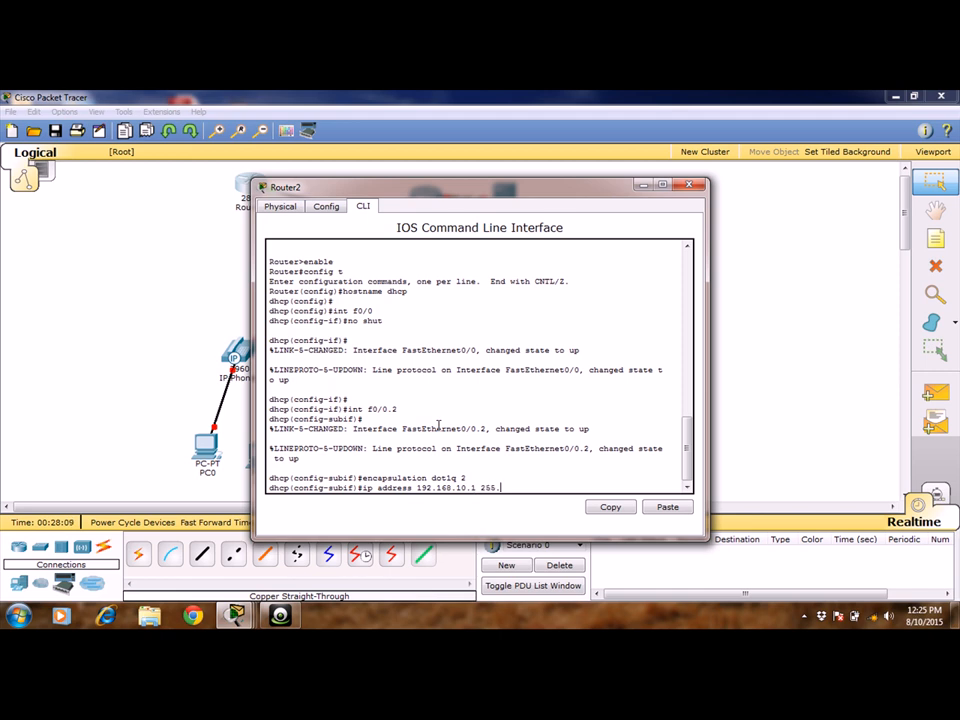
{"action": "type", "text": "255.255.0"}
{"action": "key", "text": "Return"}
Create the subinterface f0/0.4 on the router and enter its configuration.
{"action": "key", "text": "Return"}
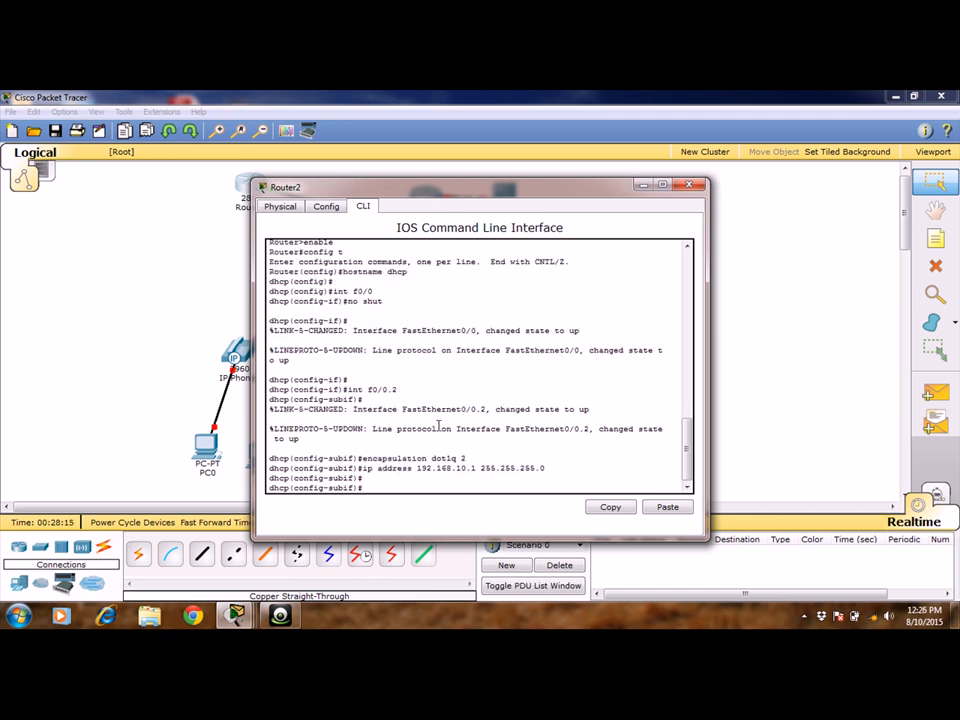
{"action": "type", "text": "int f0/0.4"}
{"action": "key", "text": "Return"}
Set dot1q encapsulation for VLAN 4 on subinterface f0/0.4.
{"action": "key", "text": "Return"}
{"action": "type", "text": "e"}
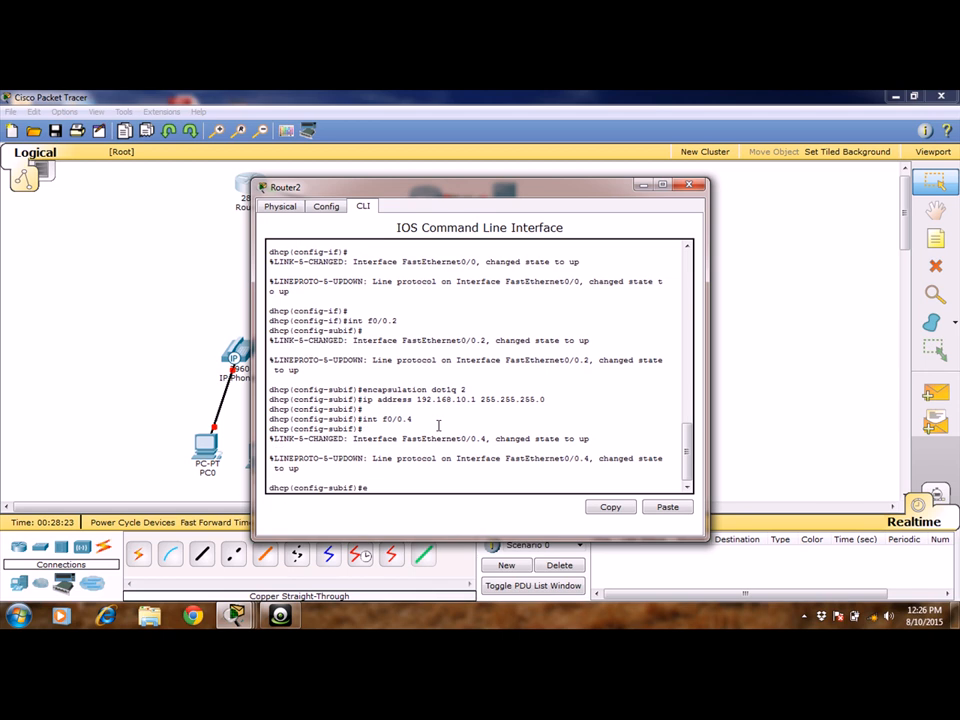
{"action": "type", "text": "ncapsulation dot1q 4"}
{"action": "key", "text": "Return"}
Assign IP address 192.168.20.1 with mask 255.255.255.0 to subinterface f0/0.4.
{"action": "type", "text": "ip"}
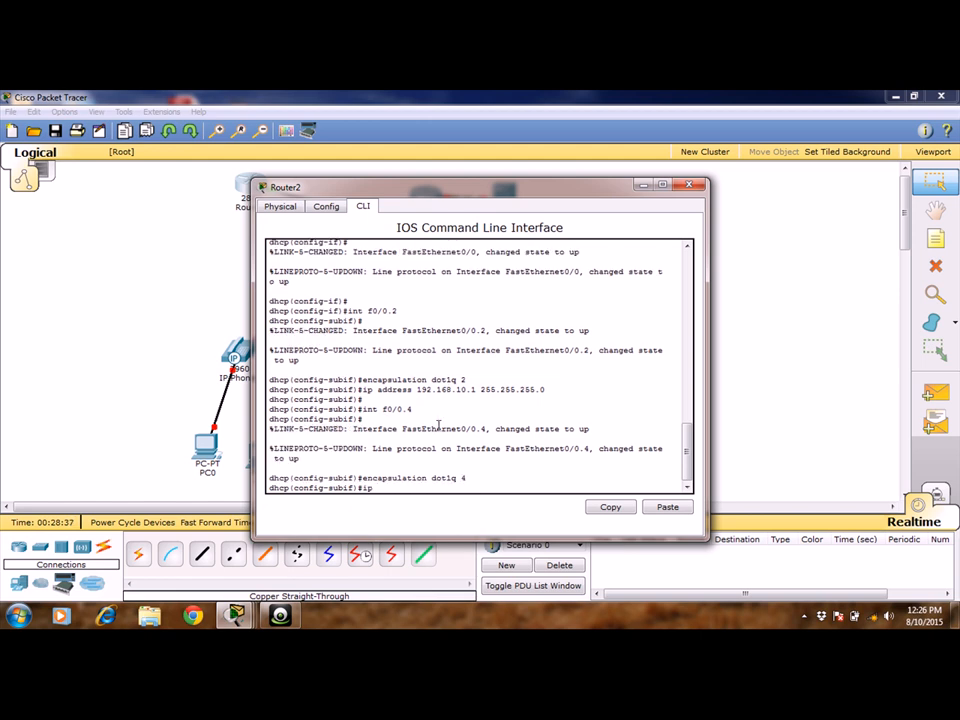
{"action": "type", "text": " address 192.168.20.1 255.25"}
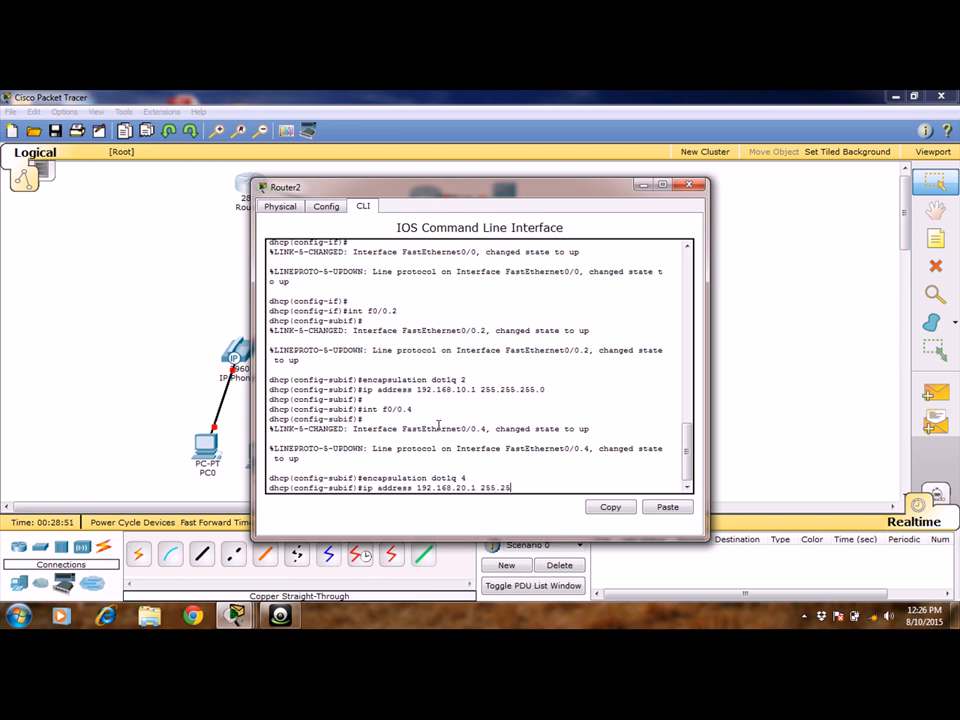
{"action": "type", "text": "5.255.0"}
{"action": "key", "text": "Return"}
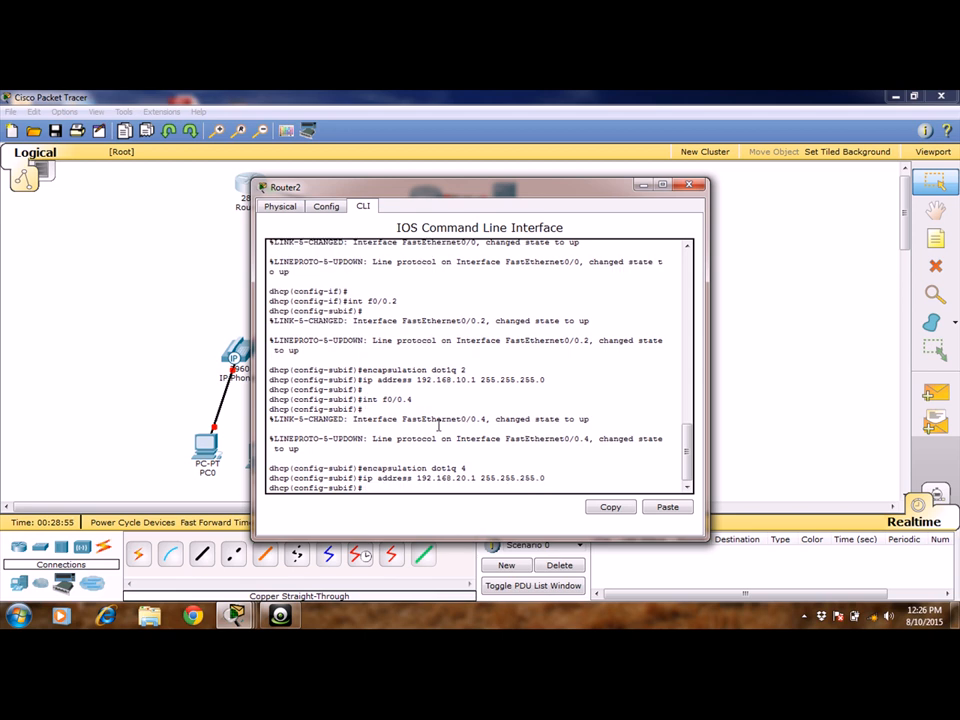
{"action": "key", "text": "Return"}
{"action": "key", "text": "Return"}
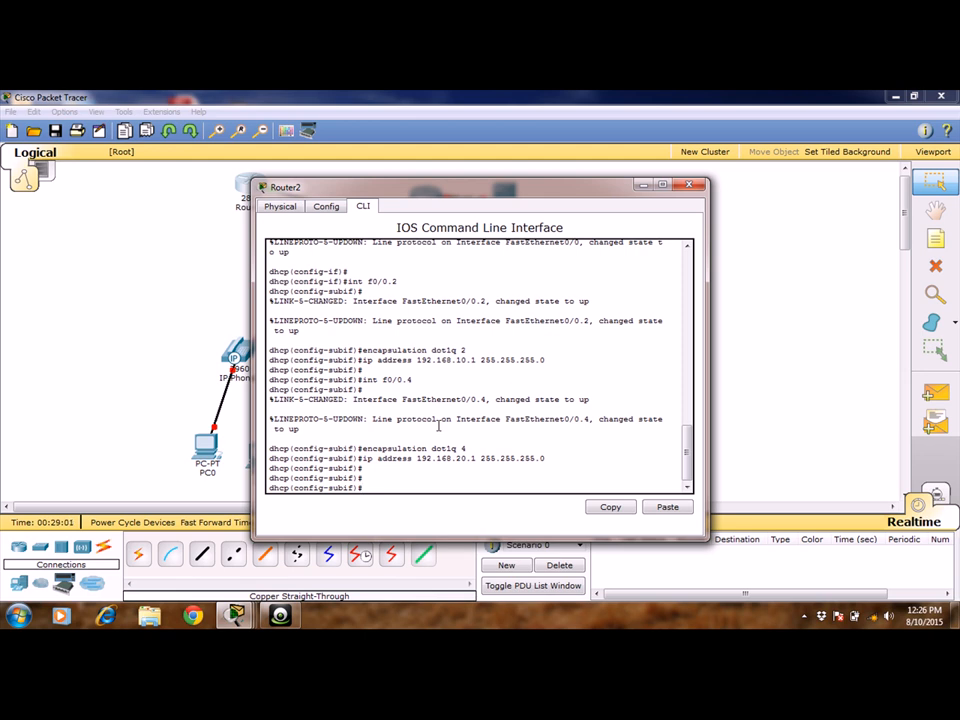
Exclude the addresses 192.168.10.1 to 192.168.10.4 from DHCP assignment on the router.
{"action": "type", "text": "ip dhcp excluded-address"}
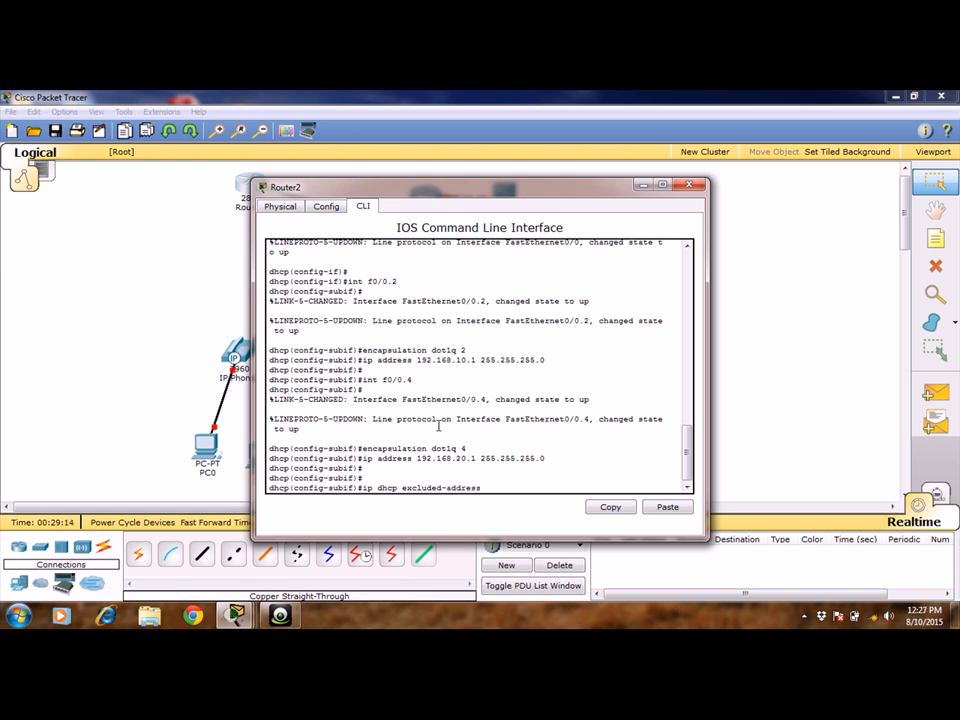
{"action": "type", "text": " 192"}
{"action": "type", "text": ".168"}
{"action": "type", "text": "."}
{"action": "type", "text": "1."}
{"action": "type", "text": "0"}
{"action": "type", "text": ".1"}
{"action": "type", "text": " 1"}
{"action": "type", "text": "92"}
{"action": "type", "text": ".168"}
{"action": "type", "text": ".10"}
{"action": "type", "text": ".4"}
{"action": "key", "text": "Return"}
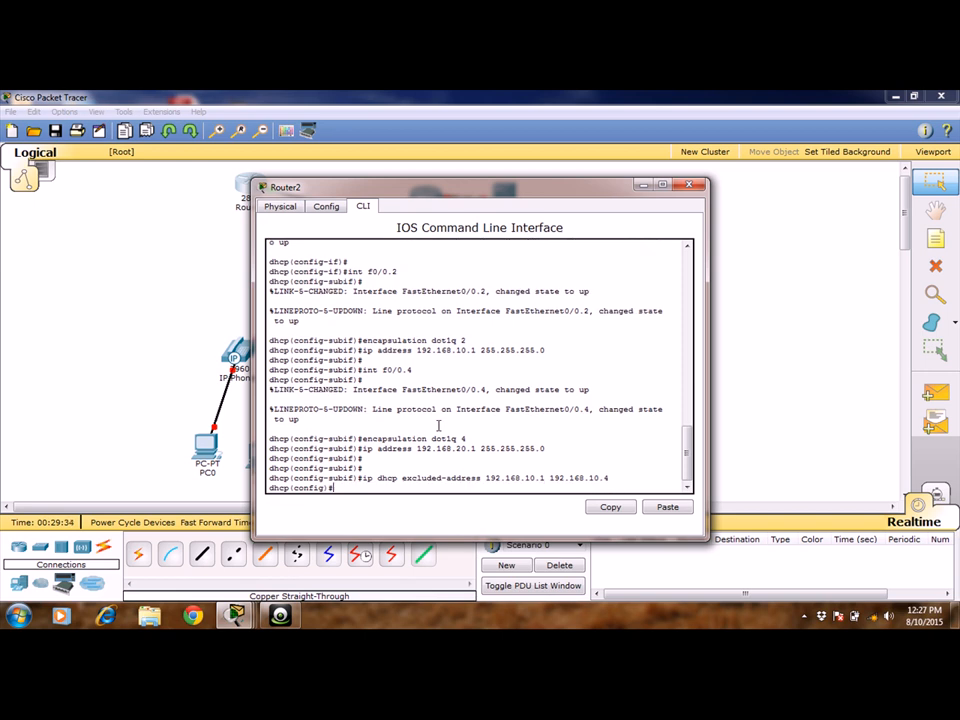
Exclude the addresses 192.168.20.1 to 192.168.20.4 from DHCP assignment on the router.
{"action": "type", "text": "ip dhcp excluded-address"}
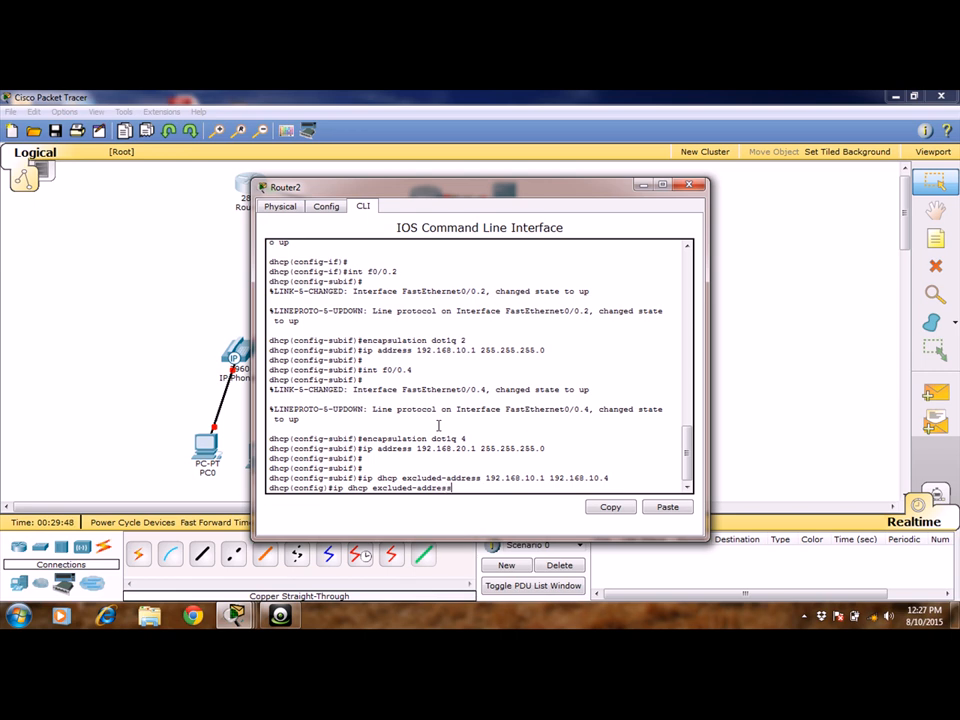
{"action": "type", "text": " 192.1"}
{"action": "type", "text": "68.20.1 192.168.20."}
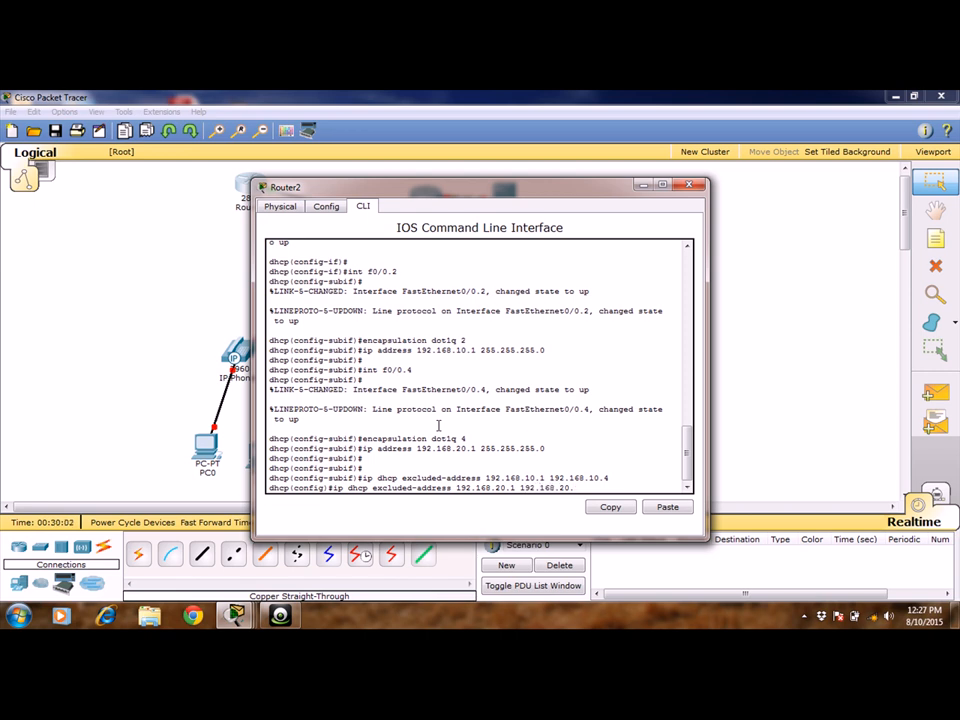
{"action": "type", "text": "4"}
{"action": "key", "text": "Return"}
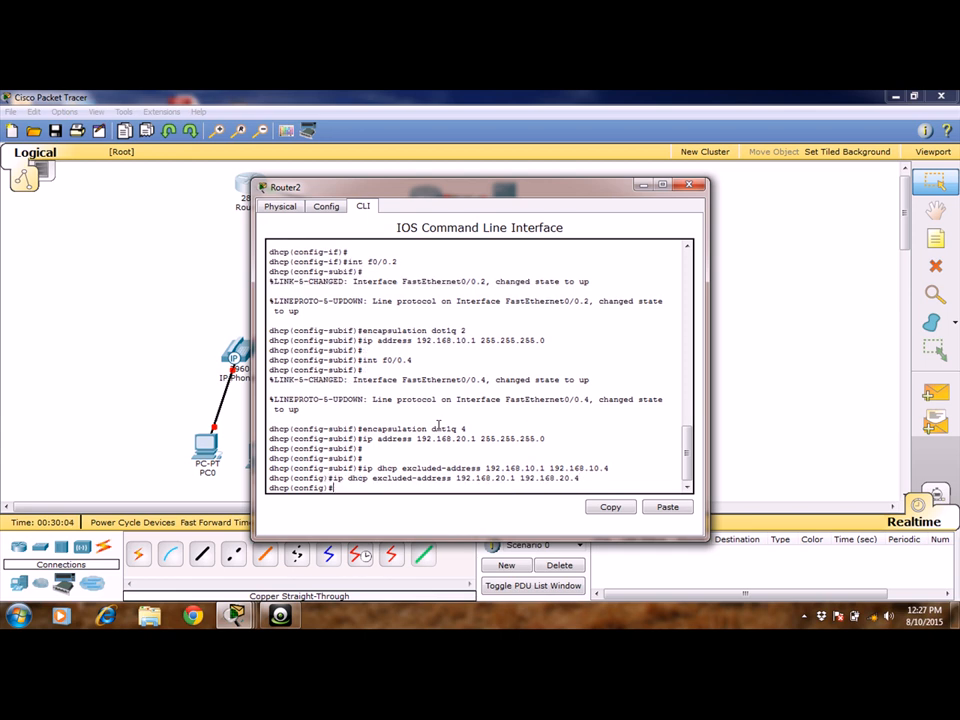
{"action": "key", "text": "Return"}
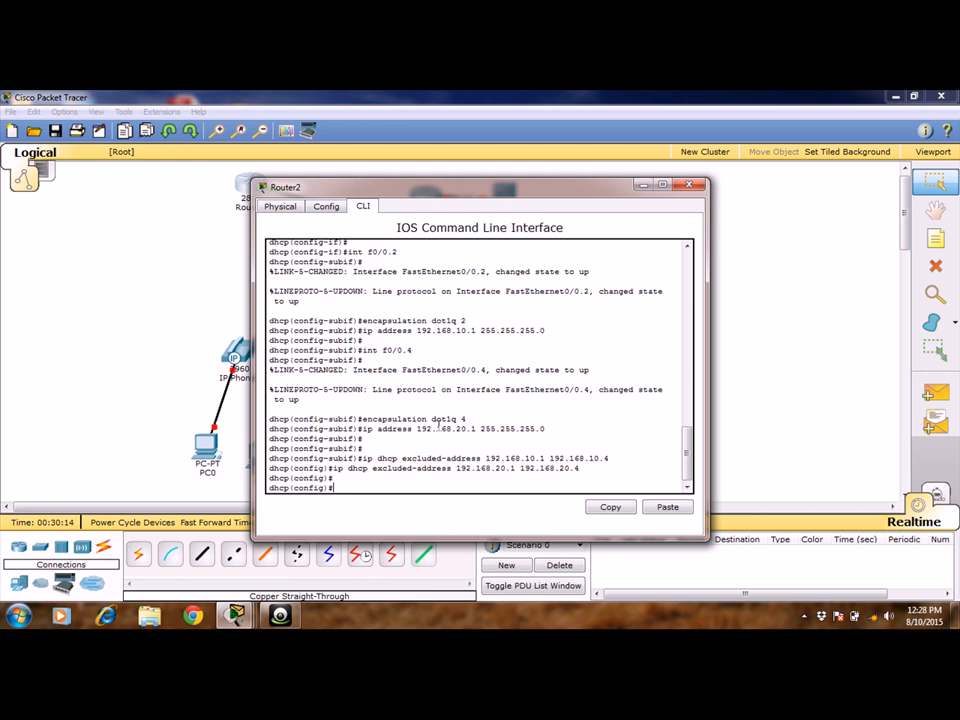
Create a DHCP pool named voice on the router.
{"action": "type", "text": "ip dhcp pool voice"}
{"action": "key", "text": "Return"}
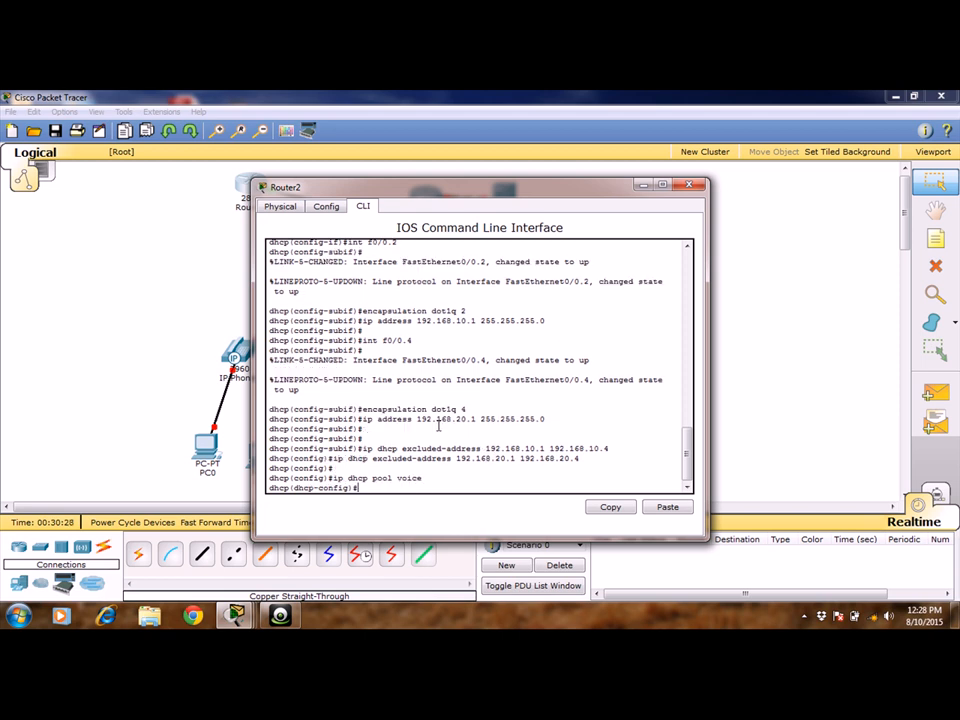
Set the voice pool's network to 192.168.10.0 with mask 255.255.255.0.
{"action": "type", "text": "network 192.168.10.0 255.255.255.0"}
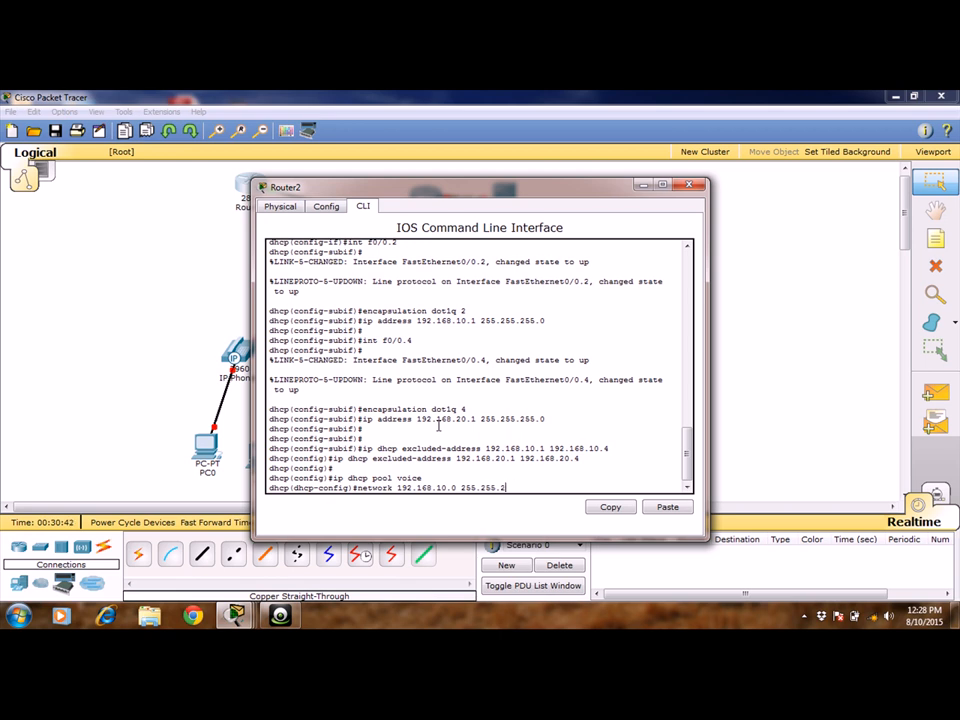
{"action": "key", "text": "Return"}
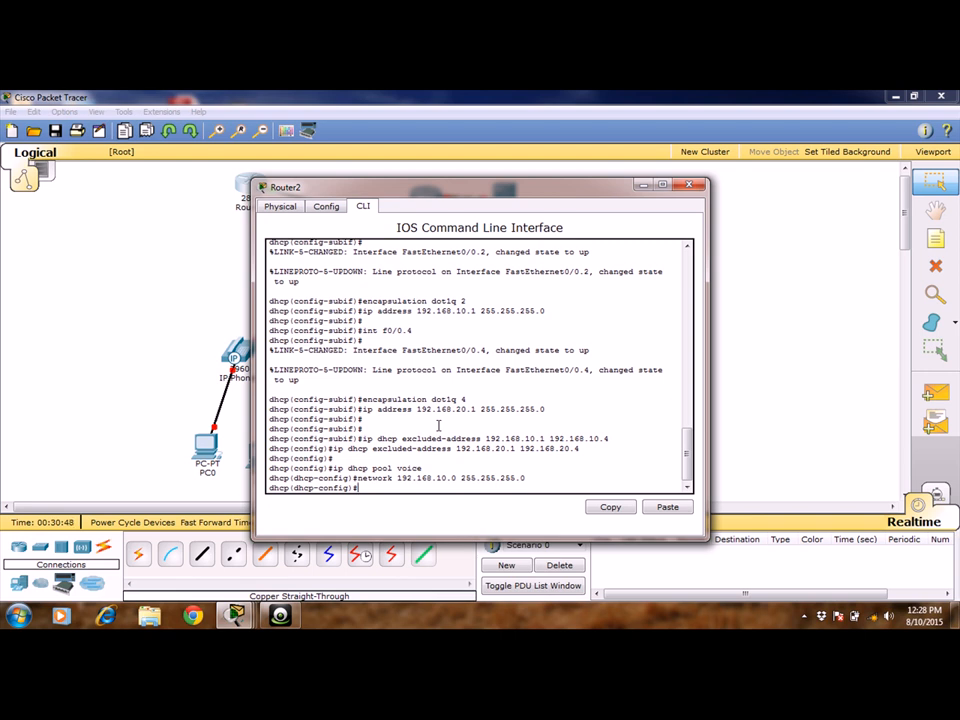
Set the voice pool's default router to 192.168.10.1.
{"action": "type", "text": "default-router"}
{"action": "type", "text": "192.168"}
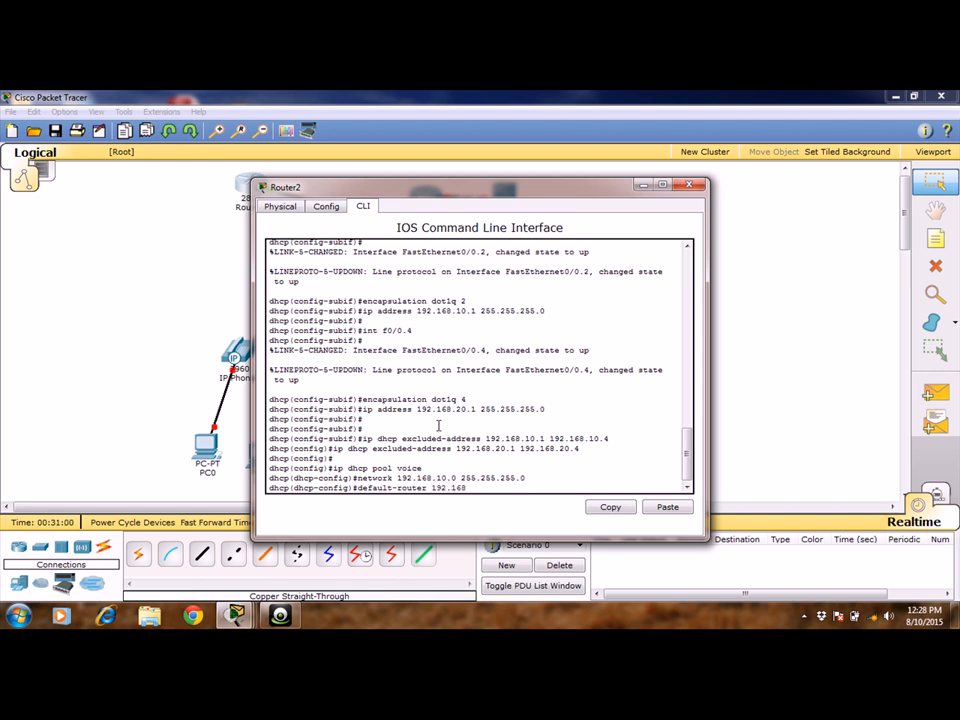
{"action": "type", "text": ".10.1"}
{"action": "key", "text": "Return"}
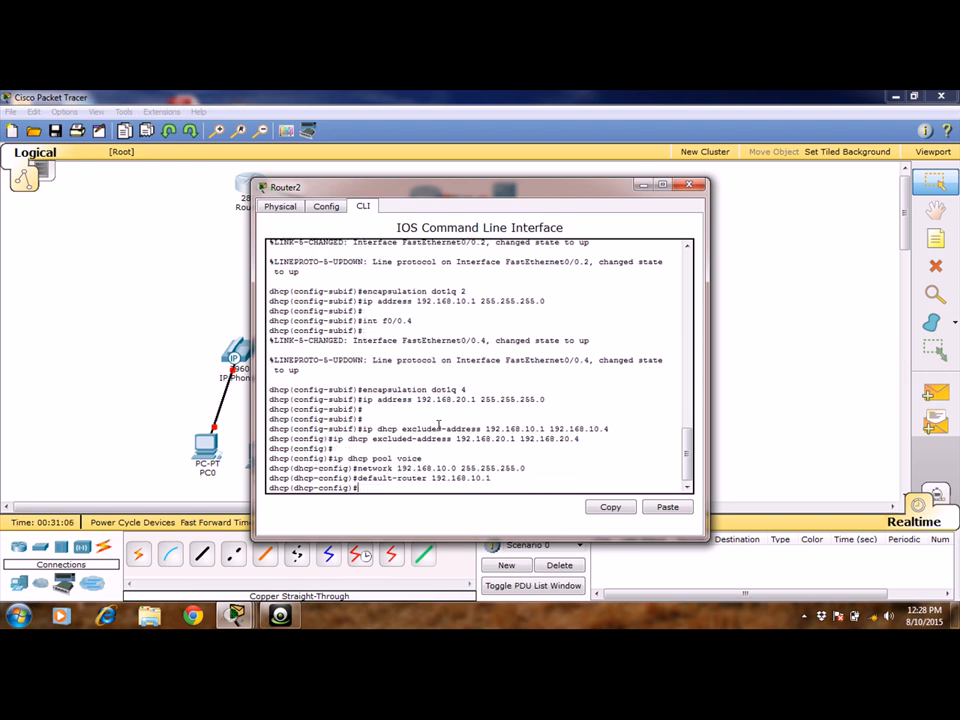
{"action": "type", "text": "opt"}
{"action": "key", "text": "BackSpace"}
{"action": "key", "text": "BackSpace"}
{"action": "key", "text": "BackSpace"}
Set the voice pool's DNS server to 10.10.10.2.
{"action": "type", "text": "dns"}
{"action": "type", "text": "-"}
{"action": "type", "text": "server "}
{"action": "type", "text": "10.10."}
{"action": "type", "text": "10"}
{"action": "type", "text": ".."}
{"action": "type", "text": "2"}
{"action": "key", "text": "Return"}
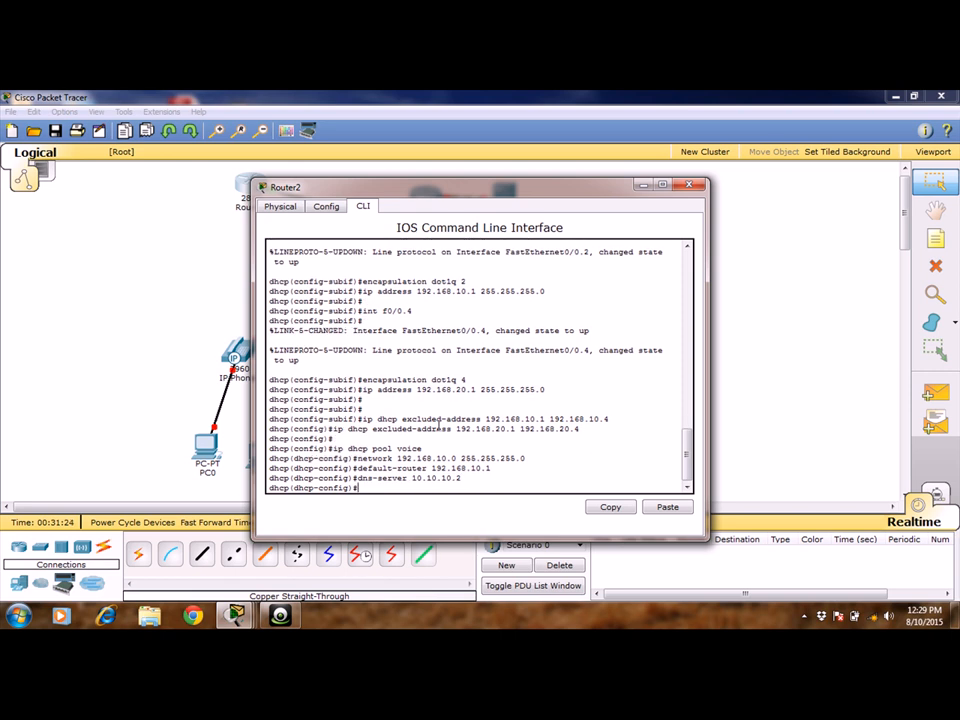
Set DHCP option 150 of the voice pool to IP 192.168.10.1 and exit the pool's configuration mode.
{"action": "type", "text": "option 150 ip 192.168.10.1"}
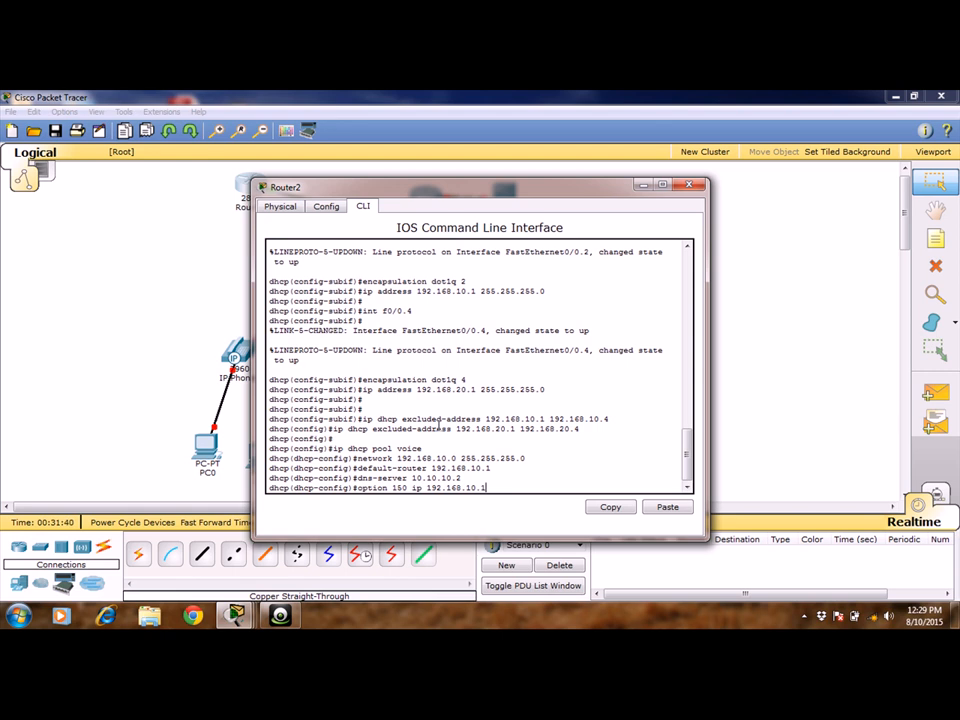
{"action": "key", "text": "Return"}
{"action": "key", "text": "Return"}
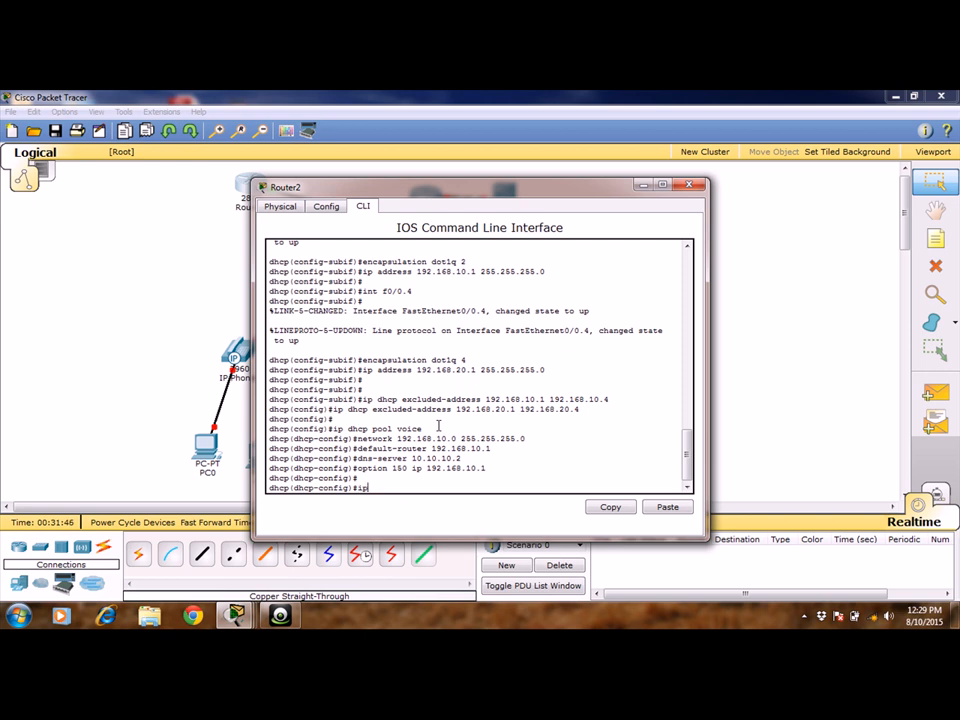
{"action": "type", "text": "i"}
{"action": "key", "text": "BackSpace"}
{"action": "type", "text": "exit"}
{"action": "key", "text": "Return"}
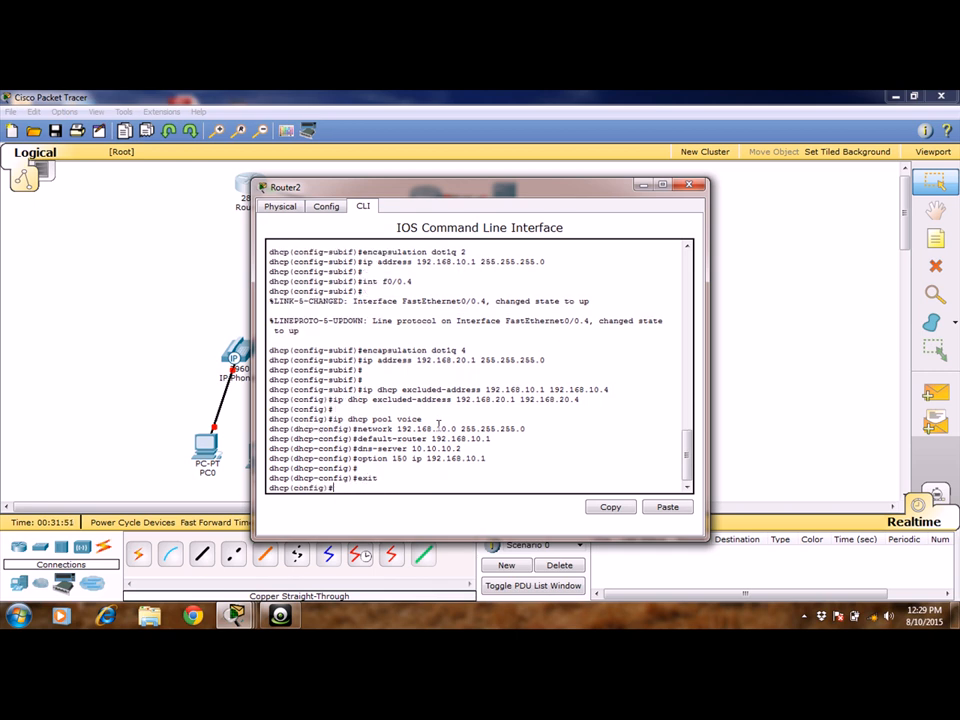
Create a DHCP pool named sales on the router.
{"action": "type", "text": "ip"}
{"action": "type", "text": " dhc"}
{"action": "type", "text": "cp"}
{"action": "type", "text": " pool"}
{"action": "type", "text": " sales"}
{"action": "key", "text": "Return"}
Set the sales pool's network to 192.168.20.0 with mask 255.255.255.0.
{"action": "type", "text": "n"}
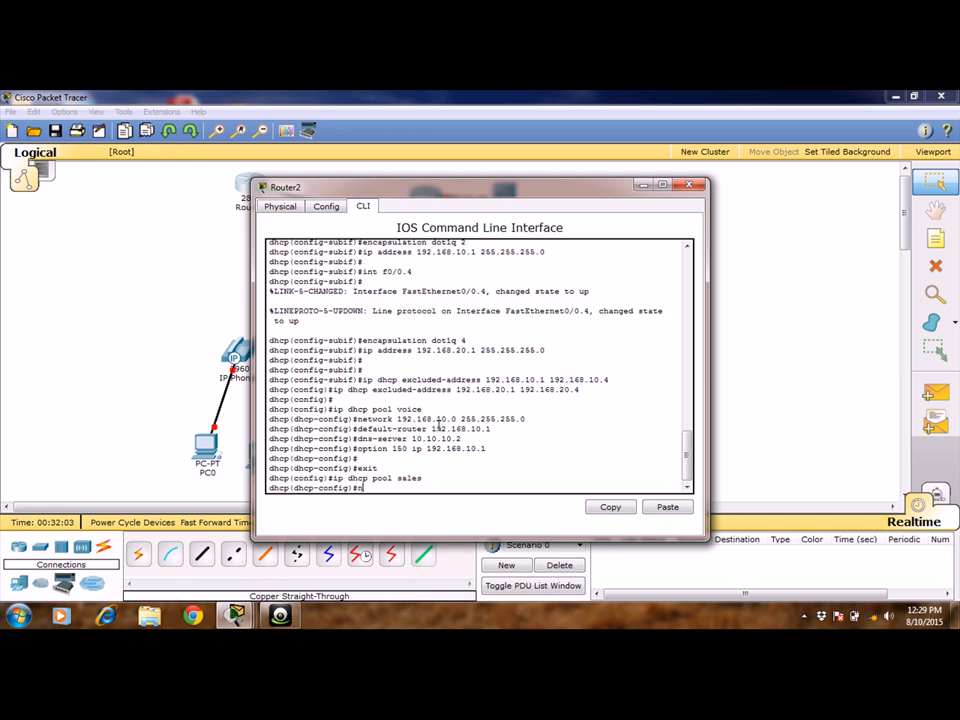
{"action": "type", "text": "etwork 192.168.20.0 25"}
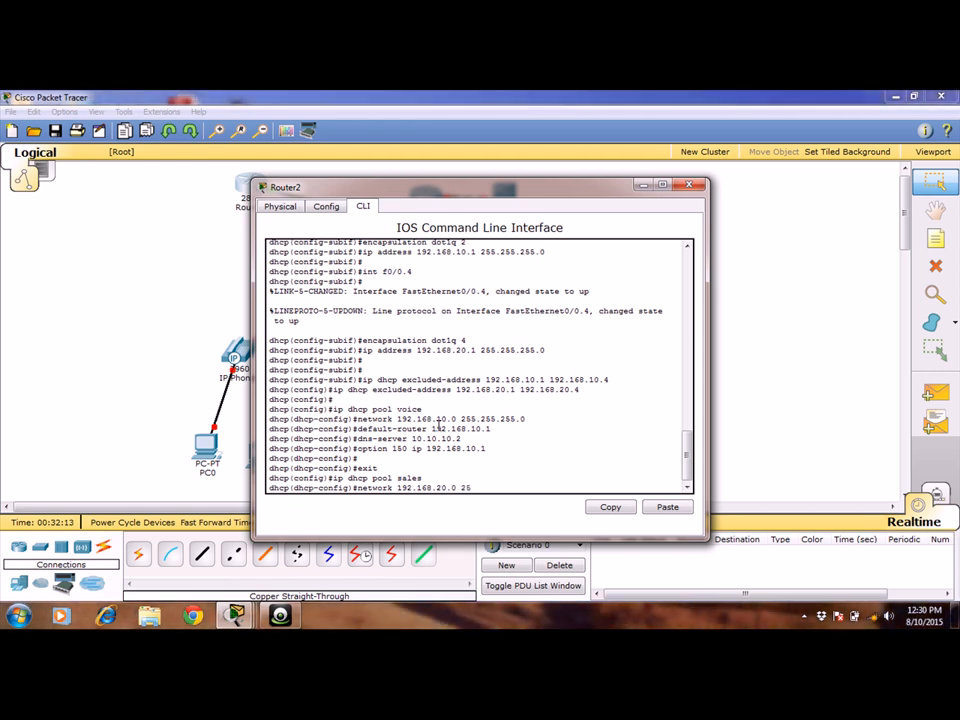
{"action": "type", "text": "5.255.255.0"}
{"action": "key", "text": "Return"}
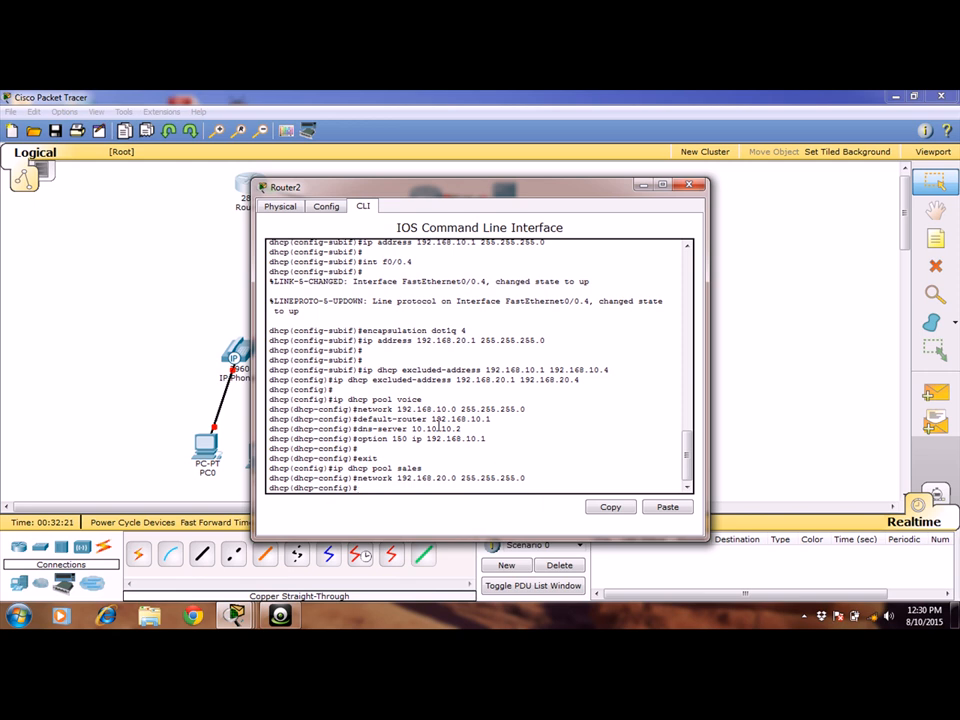
Set the sales pool's default router to 192.168.20.1.
{"action": "type", "text": "default-router"}
{"action": "type", "text": "192.168.20."}
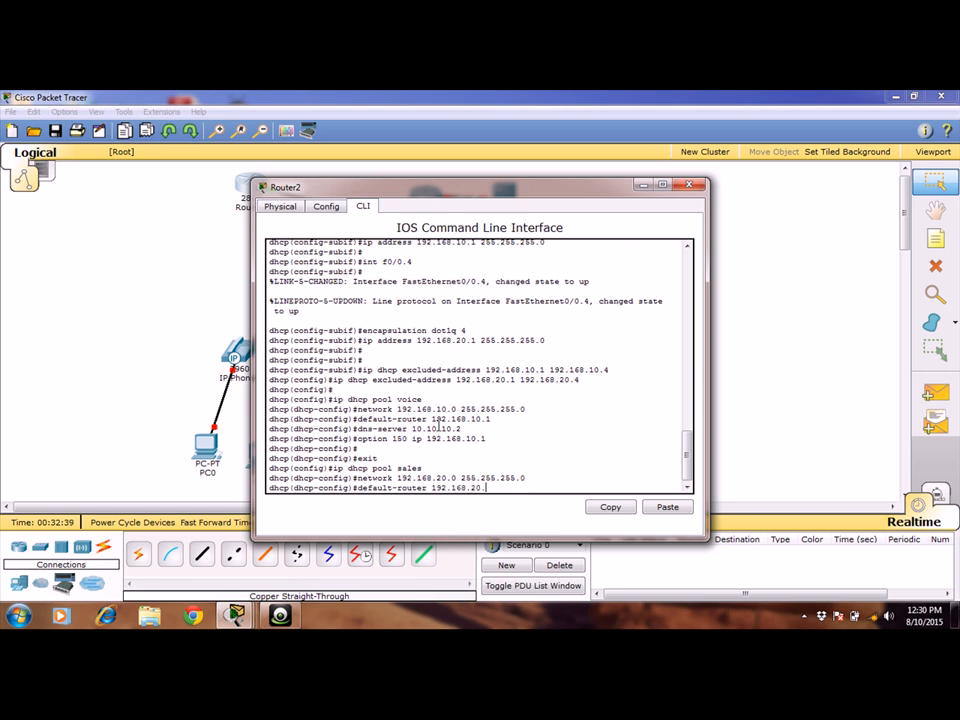
{"action": "type", "text": "1"}
{"action": "key", "text": "Return"}
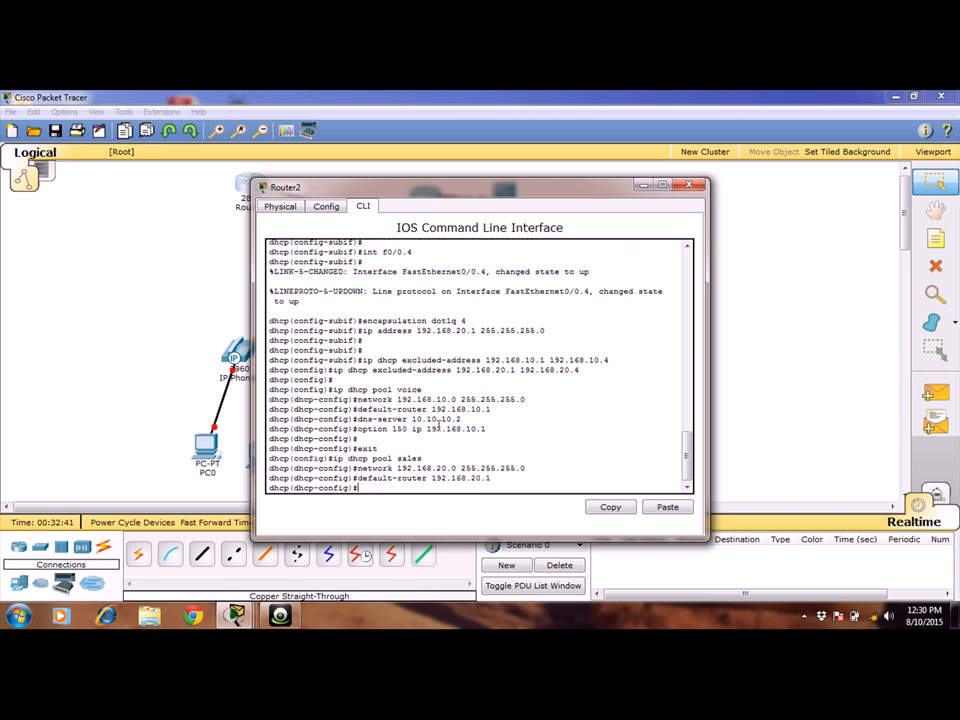
Set the sales pool's DNS server to 10.10.10.2.
{"action": "type", "text": "dns-server 10.10.10.2"}
{"action": "key", "text": "Return"}
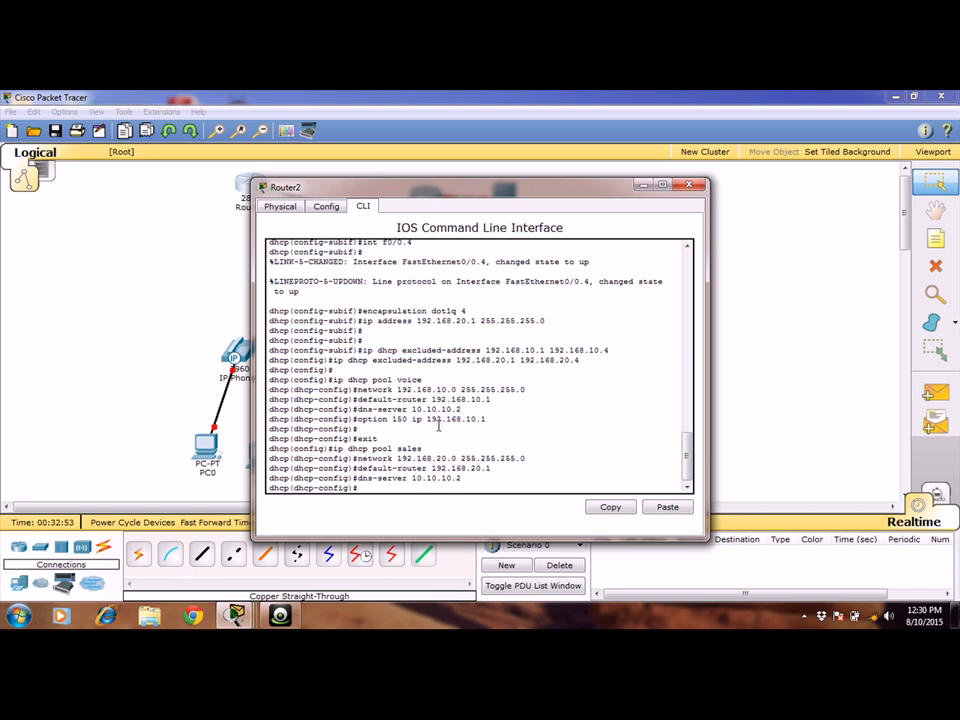
Set DHCP option 150 of the sales pool to IP 192.168.20.1.
{"action": "type", "text": "option 150 ip 192.168.20.1"}
{"action": "key", "text": "Return"}
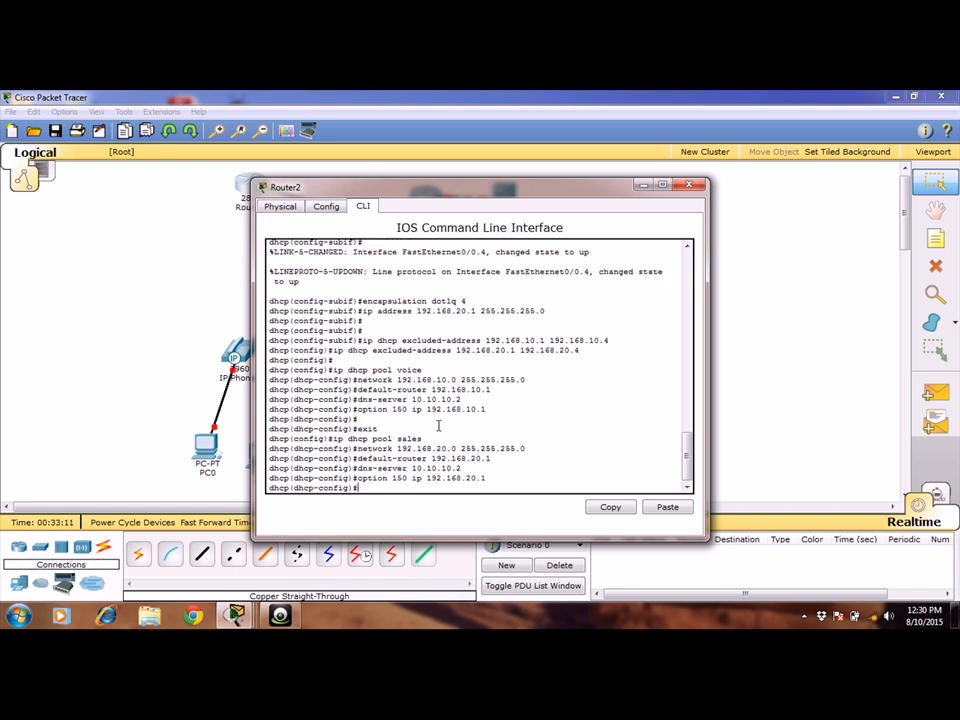
{"action": "key", "text": "Return"}
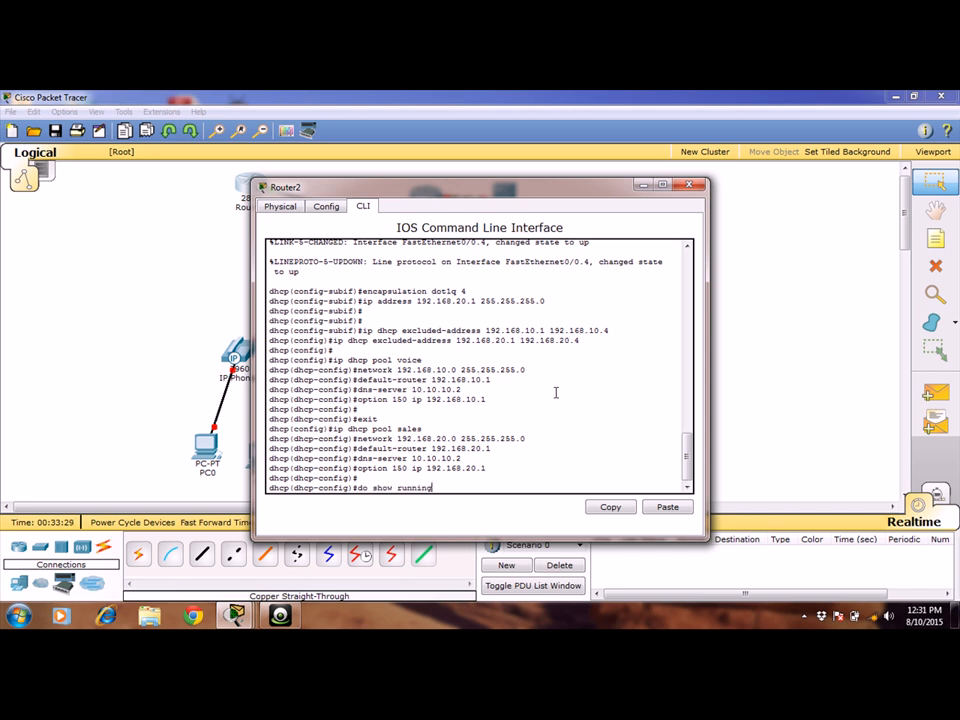
Show Router2's running configuration and check the network, default router, option 150 and DNS entries of the voice and sales DHCP pools.
{"action": "key", "text": "Return"}
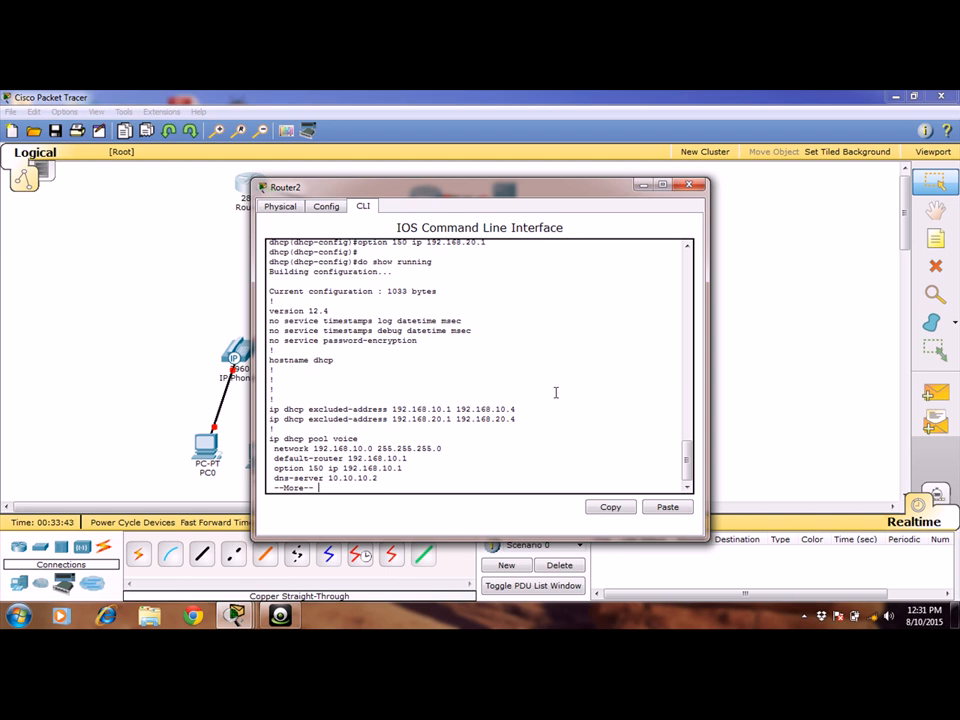
{"action": "key", "text": "Return"}
{"action": "key", "text": "Return"}
{"action": "key", "text": "Return"}
{"action": "key", "text": "Return"}
{"action": "key", "text": "Return"}
{"action": "key", "text": "Return"}
{"action": "key", "text": "Return"}
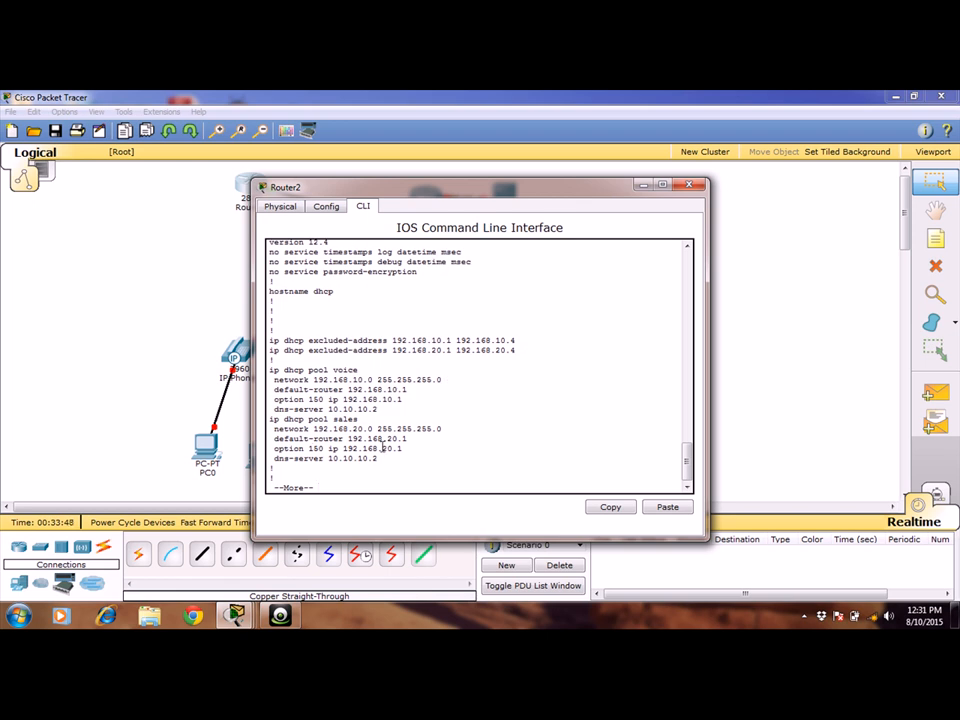
{"action": "left_click_drag", "start_coordinate": [382, 466], "coordinate": [265, 418]}
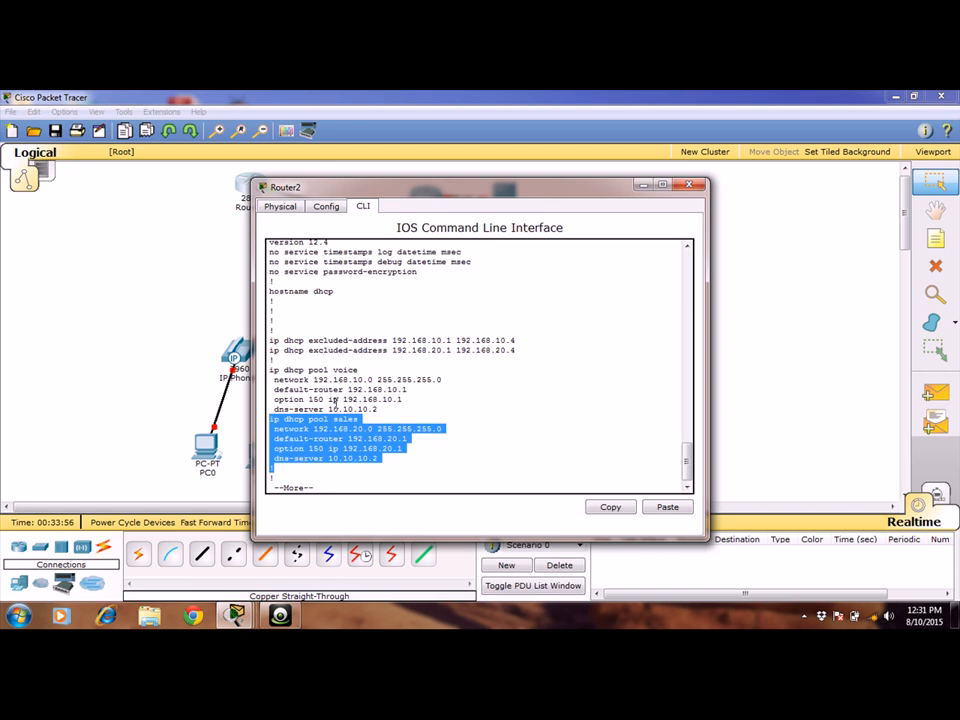
{"action": "left_click_drag", "start_coordinate": [378, 409], "coordinate": [270, 369]}
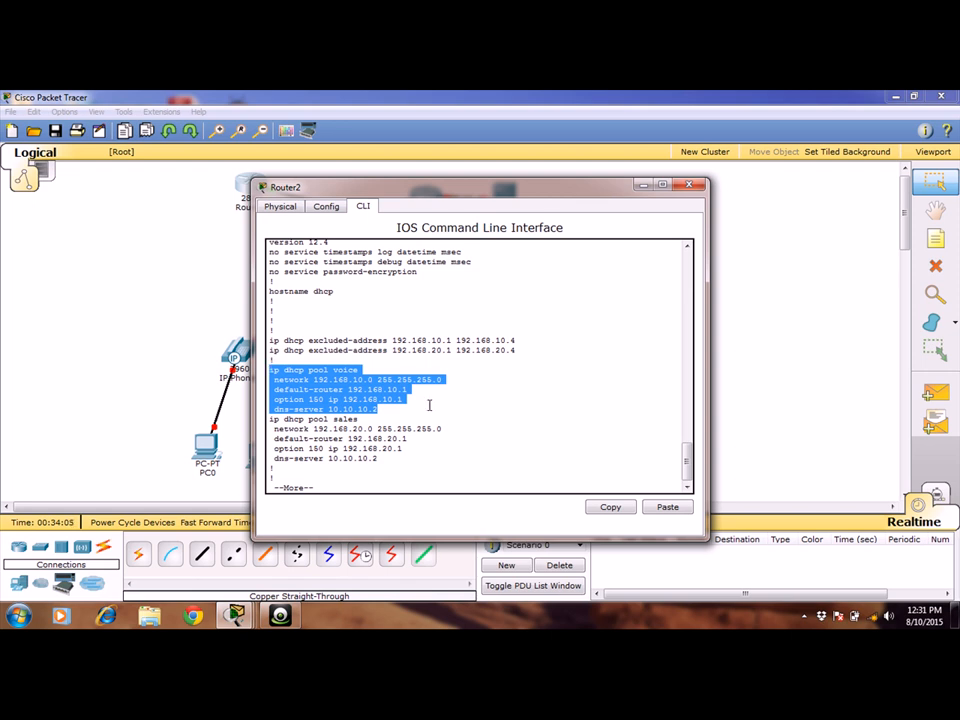
{"action": "left_click", "coordinate": [486, 437]}
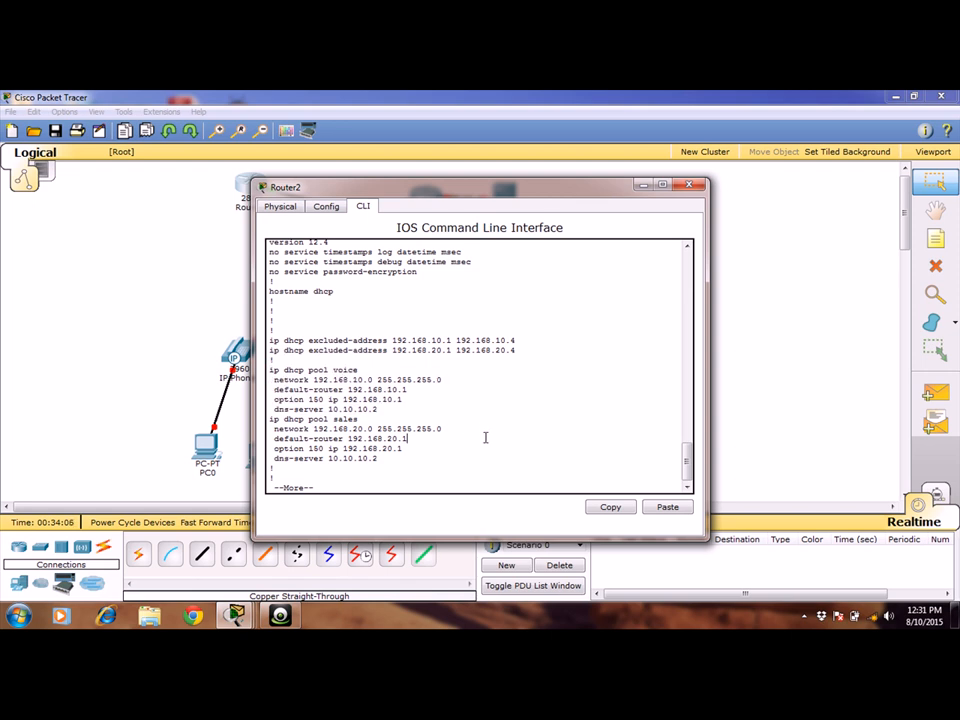
{"action": "left_click", "coordinate": [643, 188]}
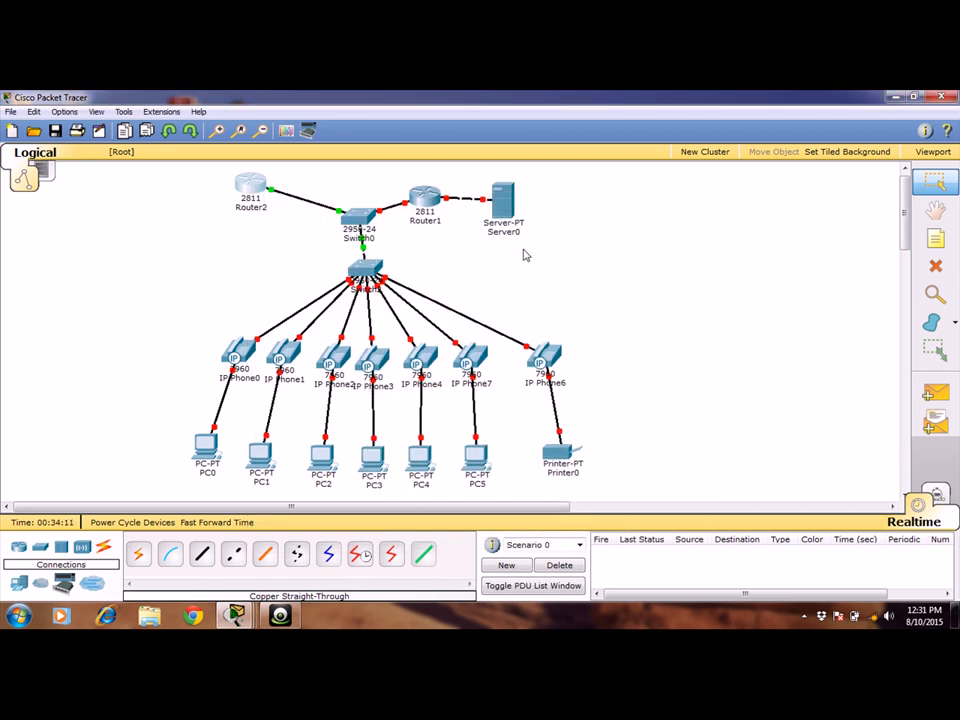
Power on IP Phone0 and IP Phone1 by attaching the VoIP power adapter to each phone.
{"action": "left_click", "coordinate": [236, 352]}
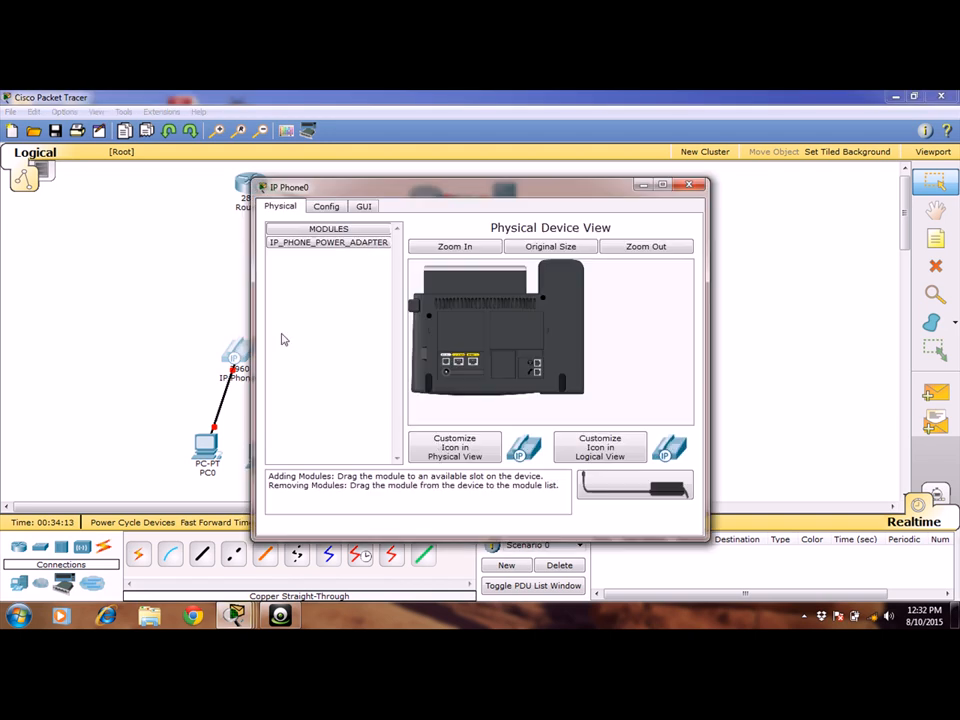
{"action": "left_click_drag", "start_coordinate": [625, 488], "coordinate": [514, 347]}
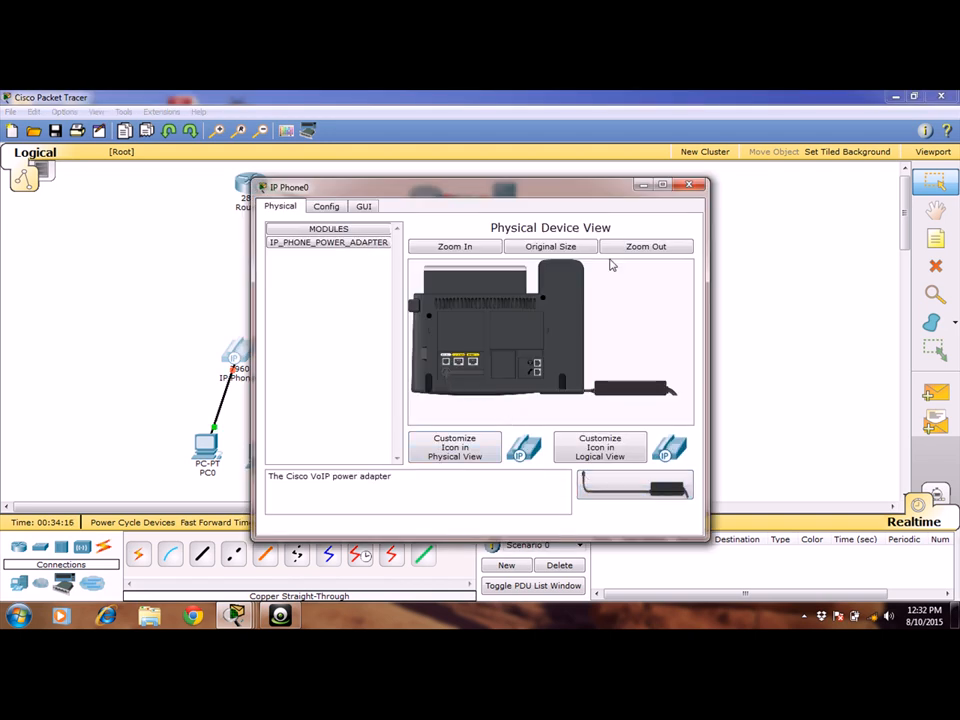
{"action": "left_click", "coordinate": [688, 185]}
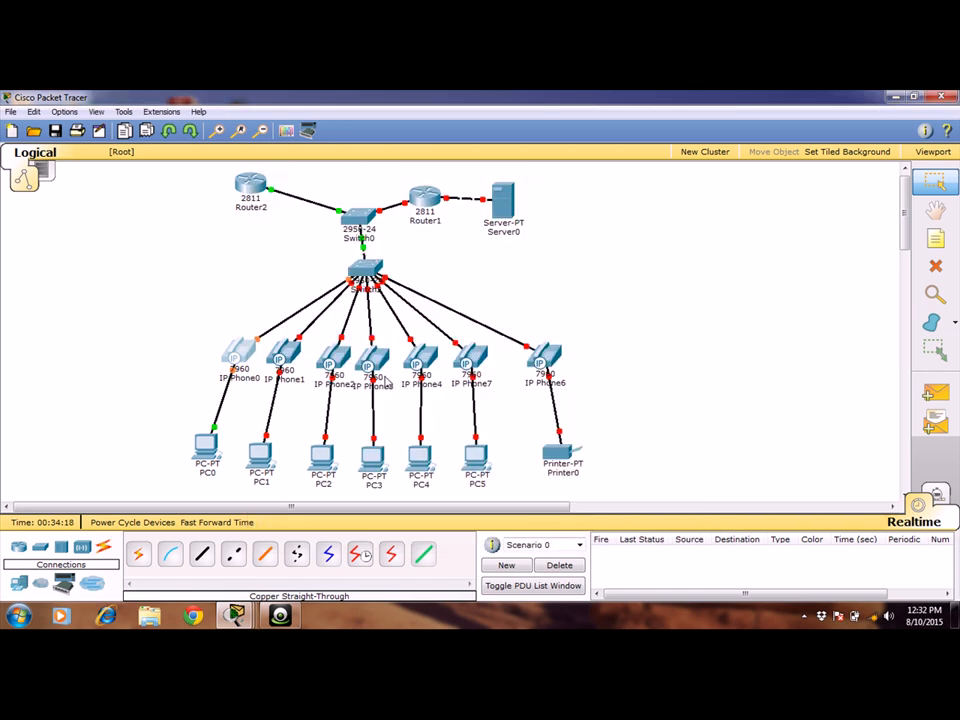
{"action": "left_click", "coordinate": [282, 355]}
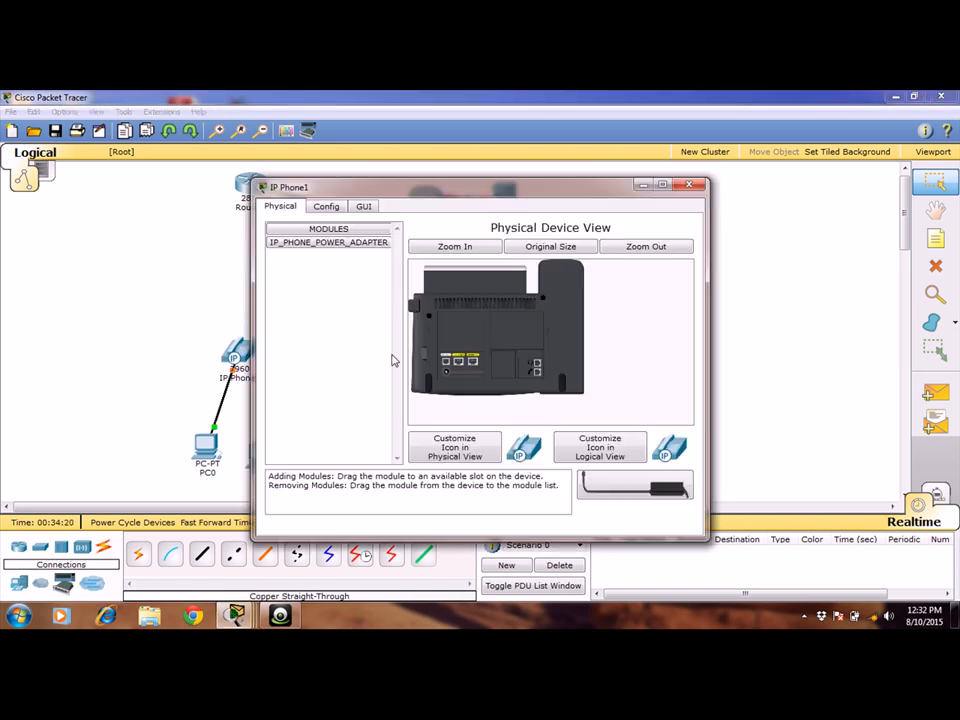
{"action": "left_click_drag", "start_coordinate": [626, 485], "coordinate": [445, 375]}
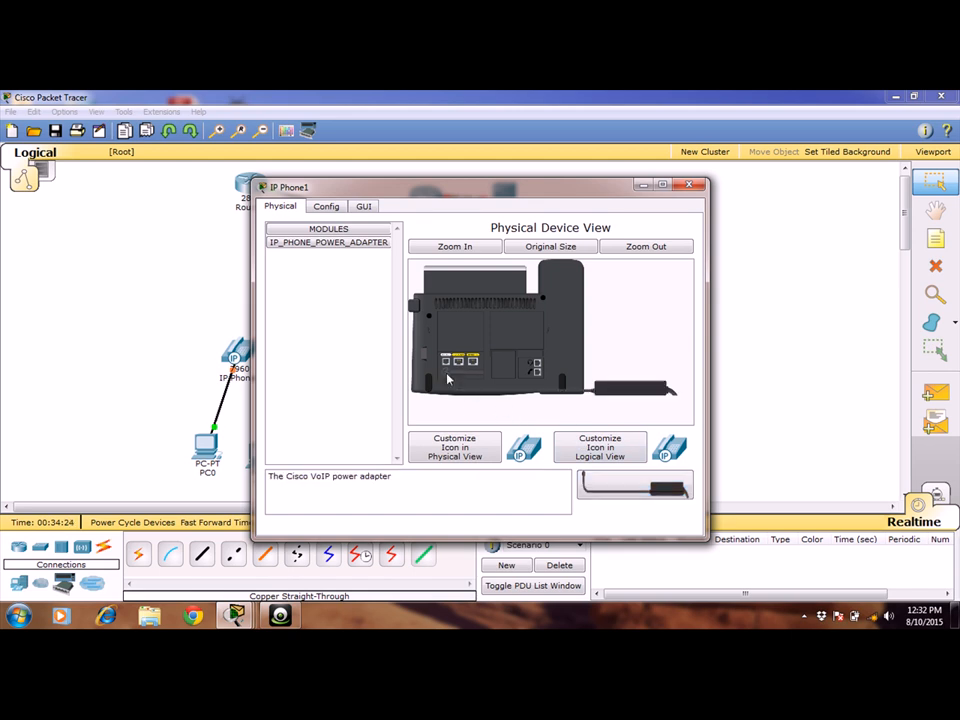
{"action": "left_click", "coordinate": [692, 187]}
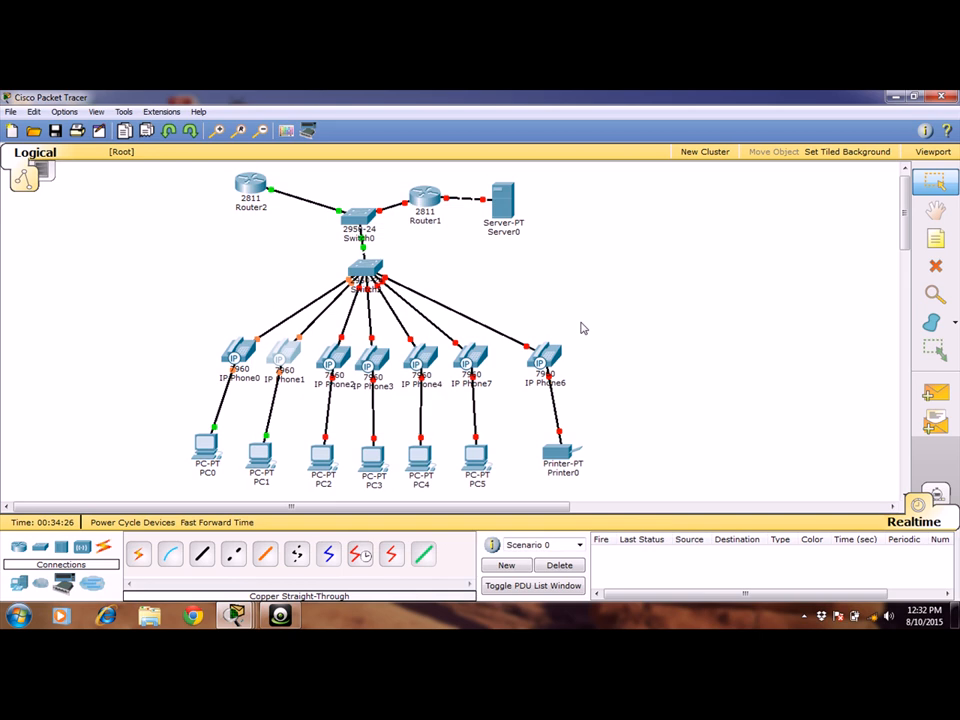
Attach the VoIP power adapter to IP Phone2 and IP Phone3 to power them.
{"action": "left_click", "coordinate": [333, 368]}
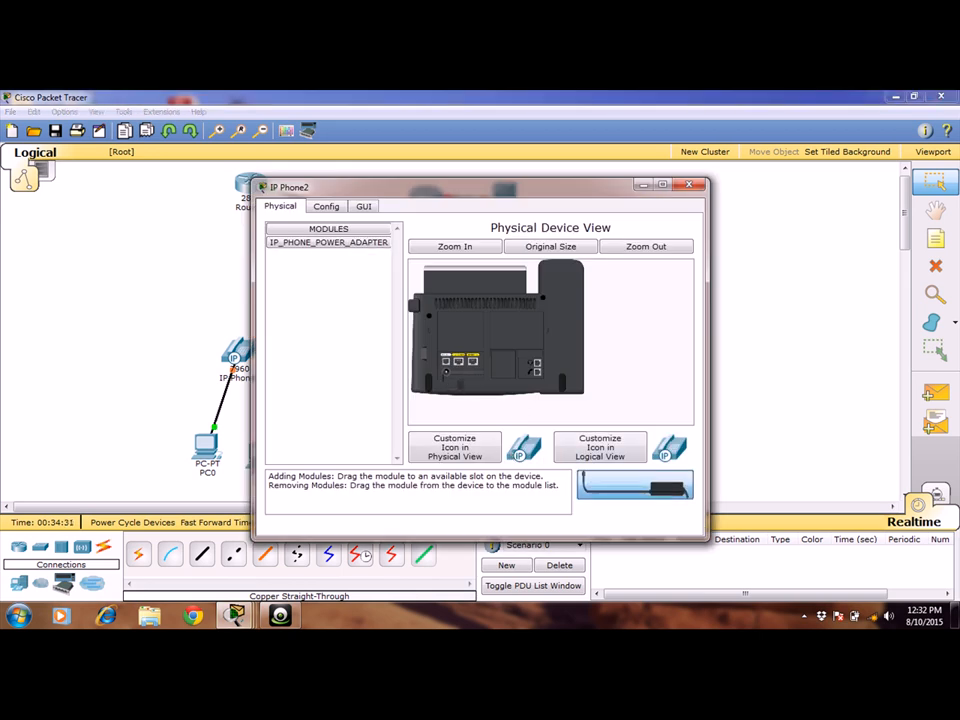
{"action": "left_click_drag", "start_coordinate": [612, 485], "coordinate": [445, 381]}
{"action": "left_click_drag", "start_coordinate": [592, 482], "coordinate": [506, 326]}
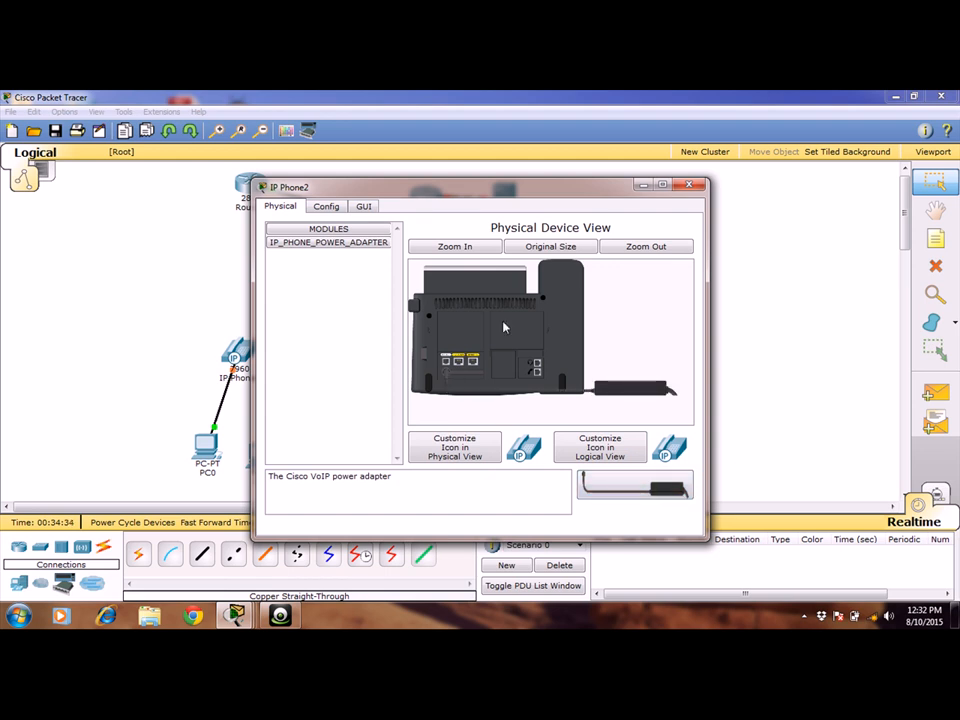
{"action": "left_click", "coordinate": [688, 188]}
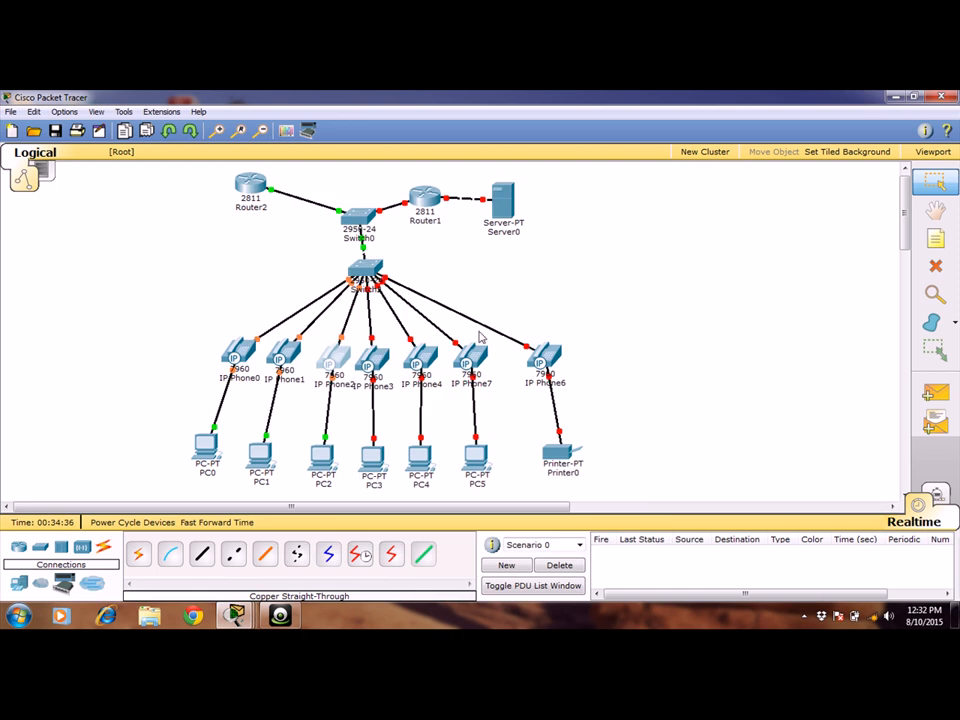
{"action": "left_click", "coordinate": [372, 362]}
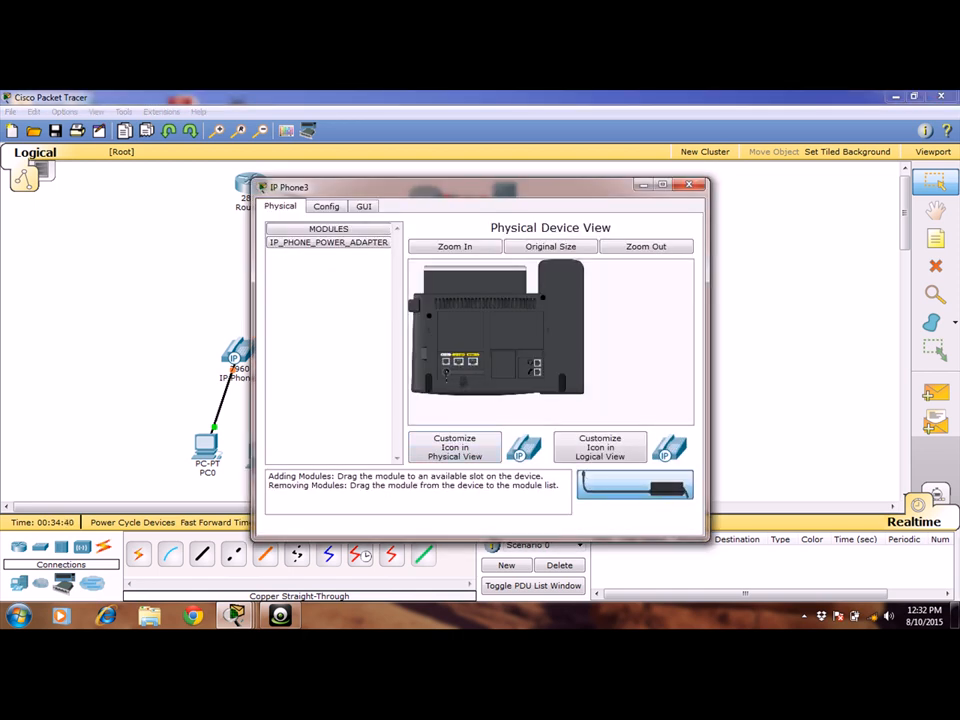
{"action": "left_click_drag", "start_coordinate": [459, 383], "coordinate": [448, 380]}
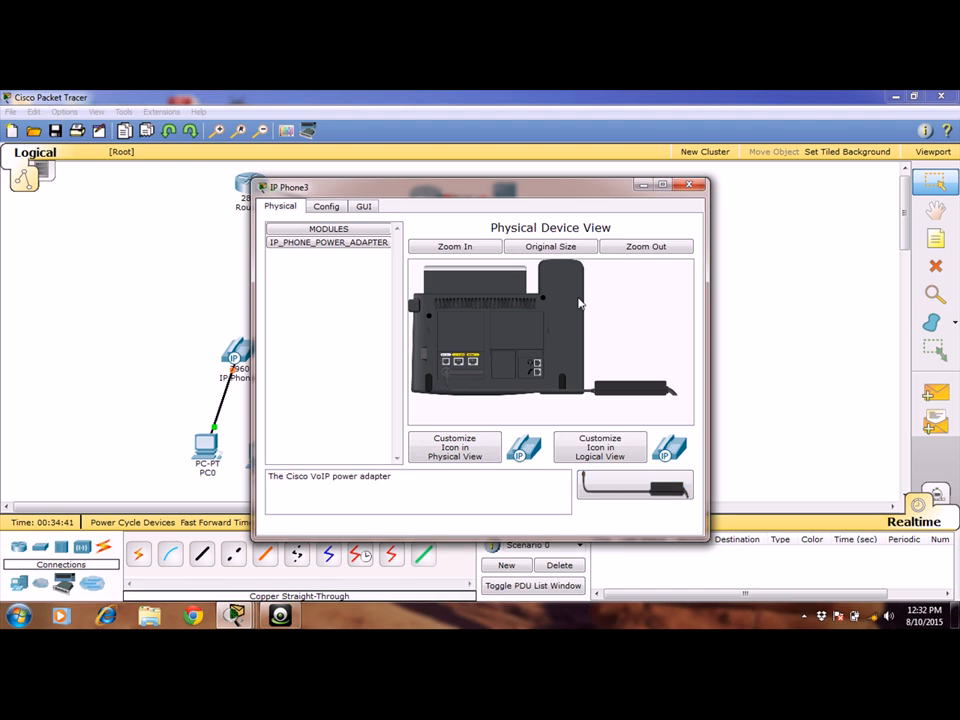
{"action": "left_click", "coordinate": [688, 185]}
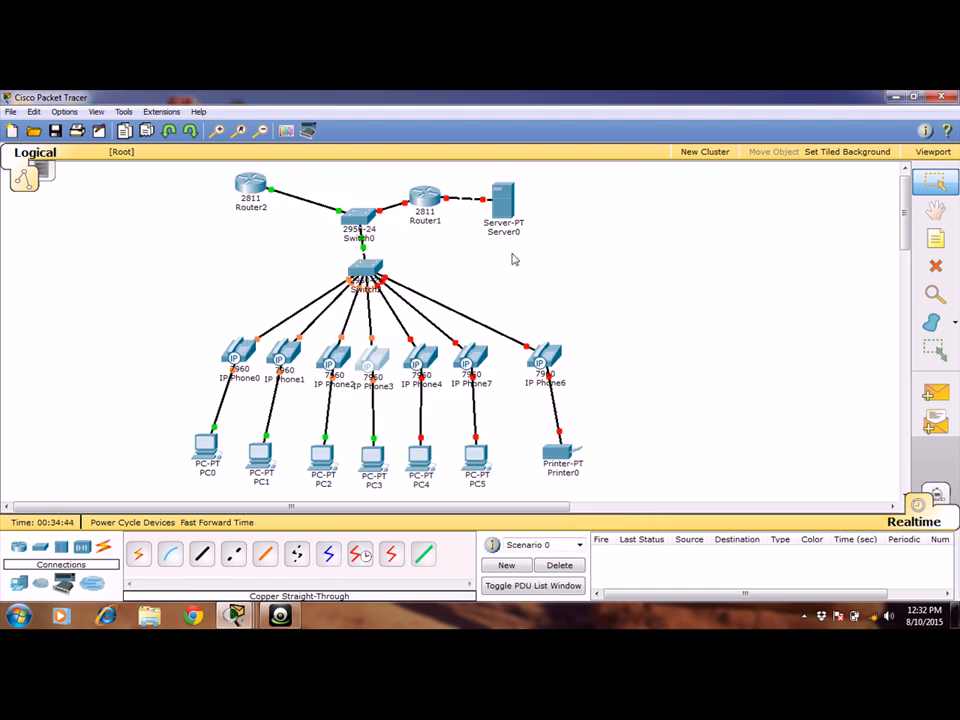
Attach the VoIP power adapter to IP Phone4 and IP Phone7 to power them.
{"action": "left_click", "coordinate": [427, 357]}
{"action": "left_click_drag", "start_coordinate": [620, 485], "coordinate": [448, 370]}
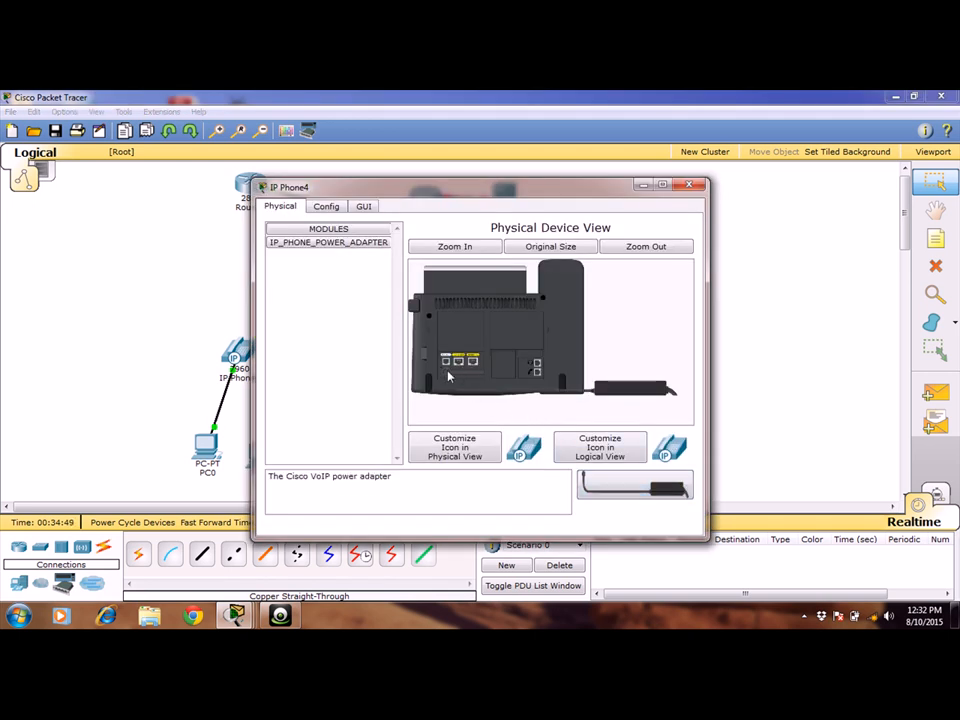
{"action": "left_click", "coordinate": [686, 186]}
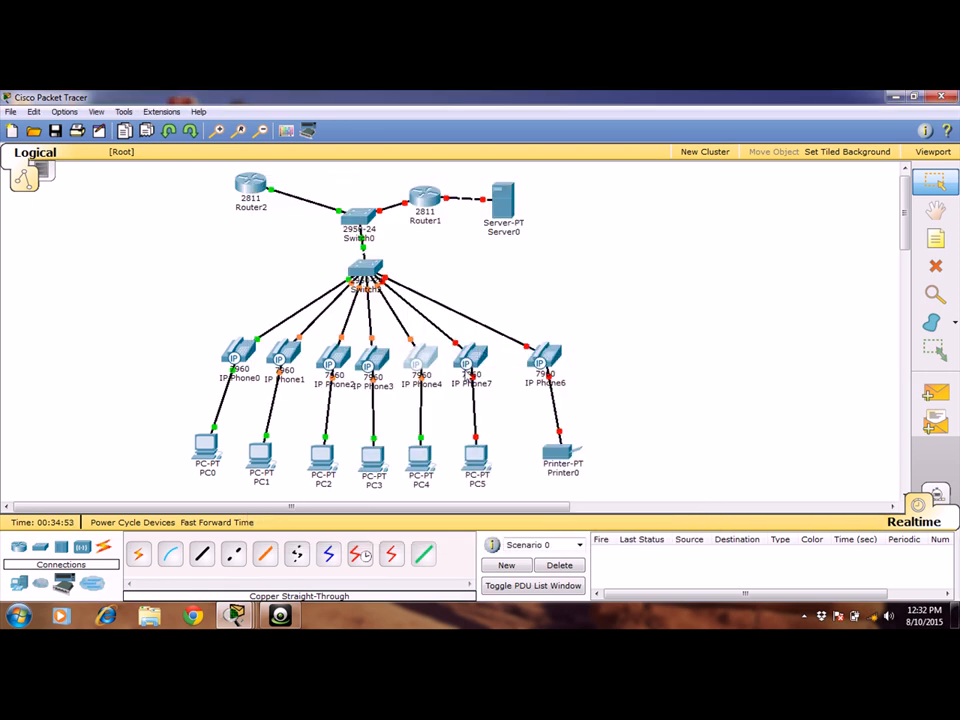
{"action": "left_click", "coordinate": [472, 360]}
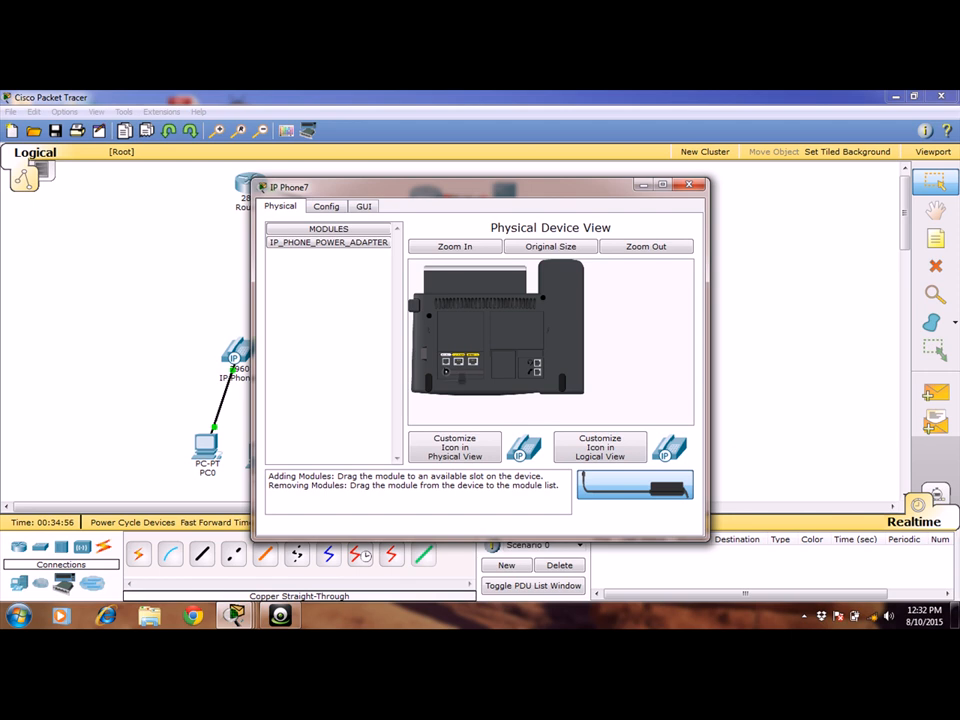
{"action": "left_click_drag", "start_coordinate": [635, 486], "coordinate": [447, 376]}
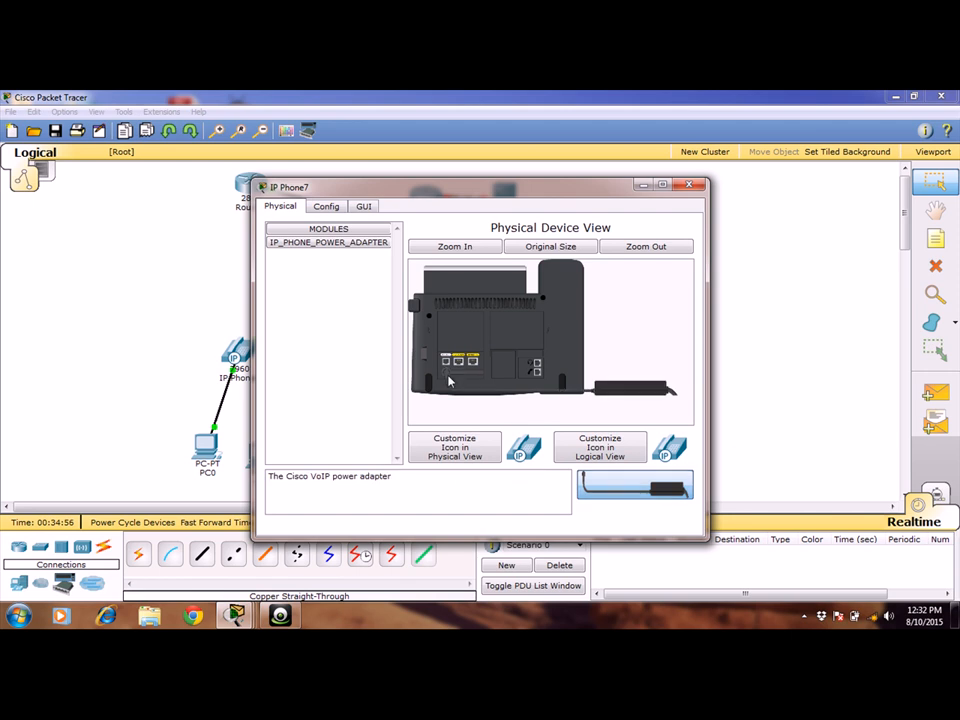
{"action": "left_click", "coordinate": [691, 184]}
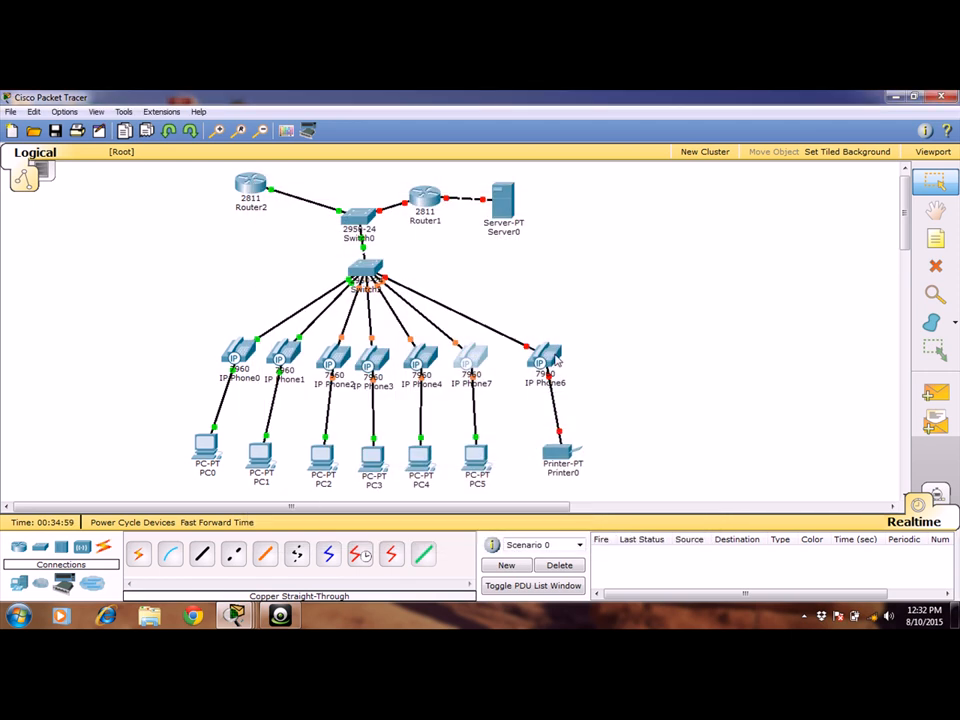
Attach the power adapter to IP Phone6 and shift Printer0 slightly so it sits directly below that phone.
{"action": "left_click", "coordinate": [549, 357]}
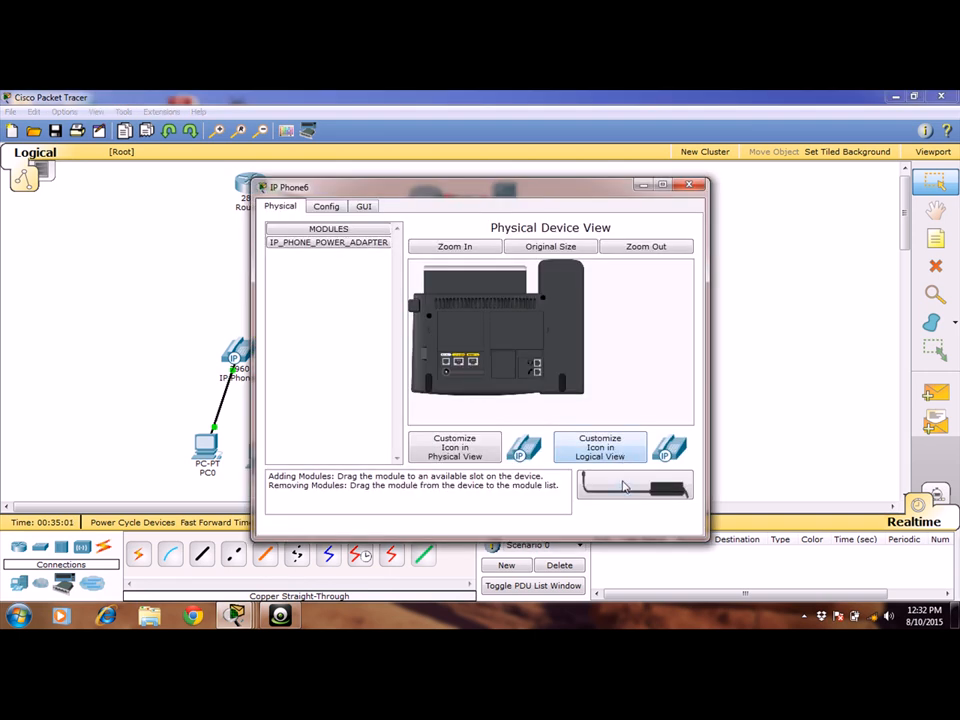
{"action": "left_click_drag", "start_coordinate": [626, 488], "coordinate": [450, 382]}
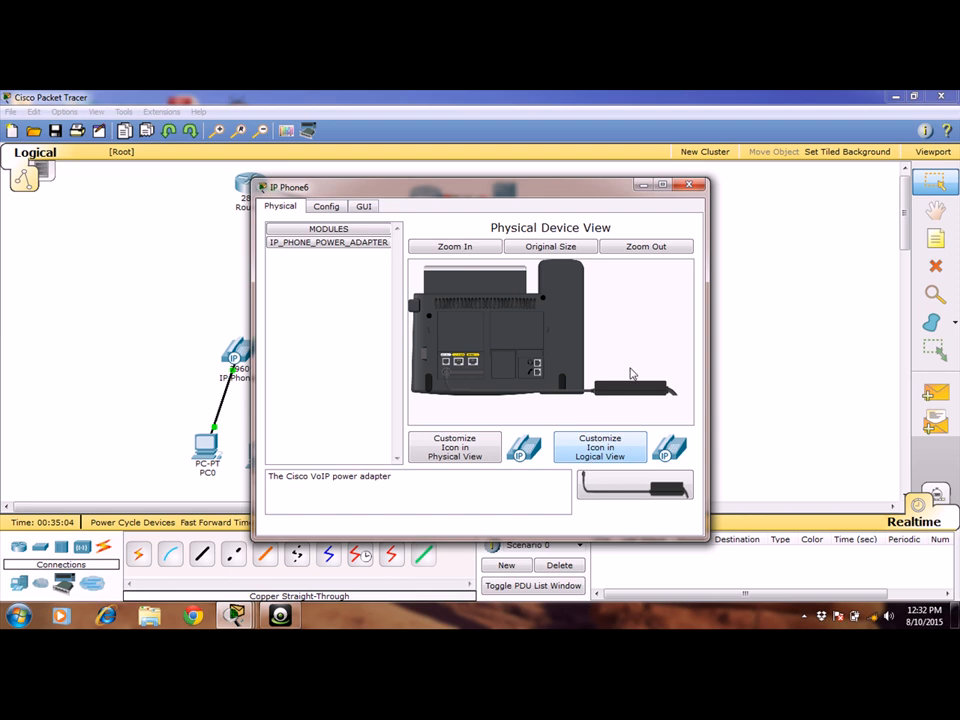
{"action": "left_click", "coordinate": [686, 183]}
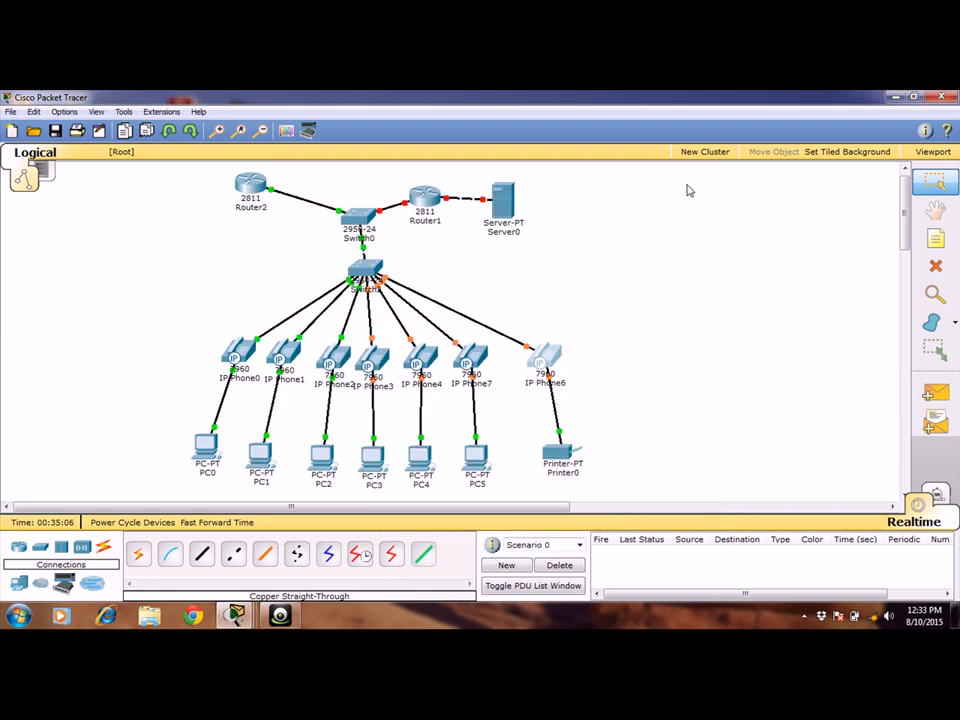
{"action": "left_click_drag", "start_coordinate": [570, 460], "coordinate": [551, 461]}
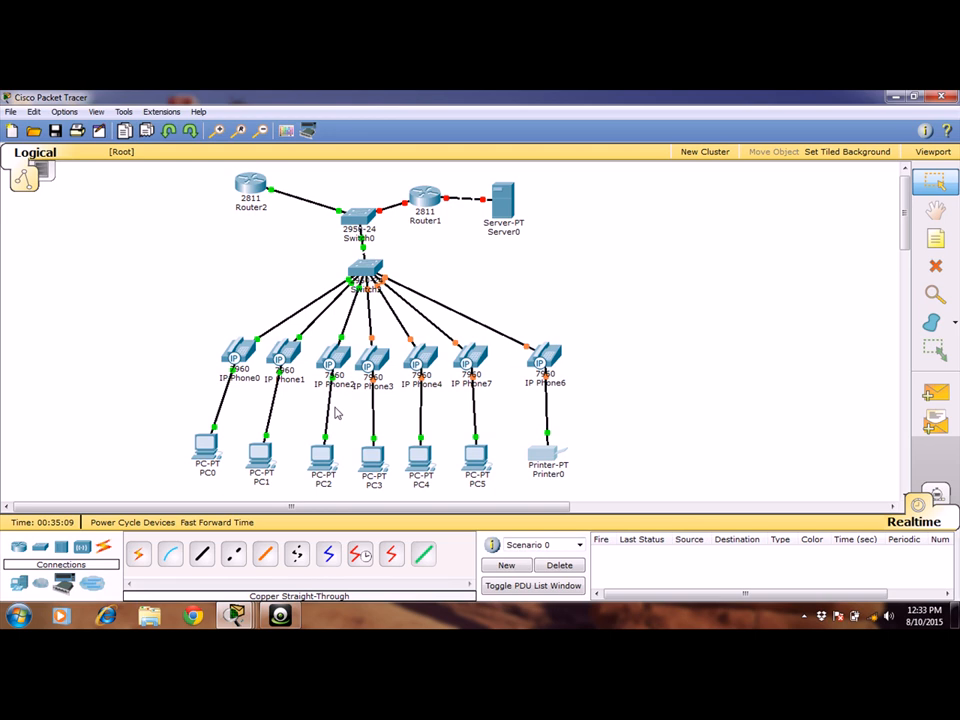
Set PC0's IPv4 configuration to DHCP so it requests an address from the router.
{"action": "double_click", "coordinate": [208, 448]}
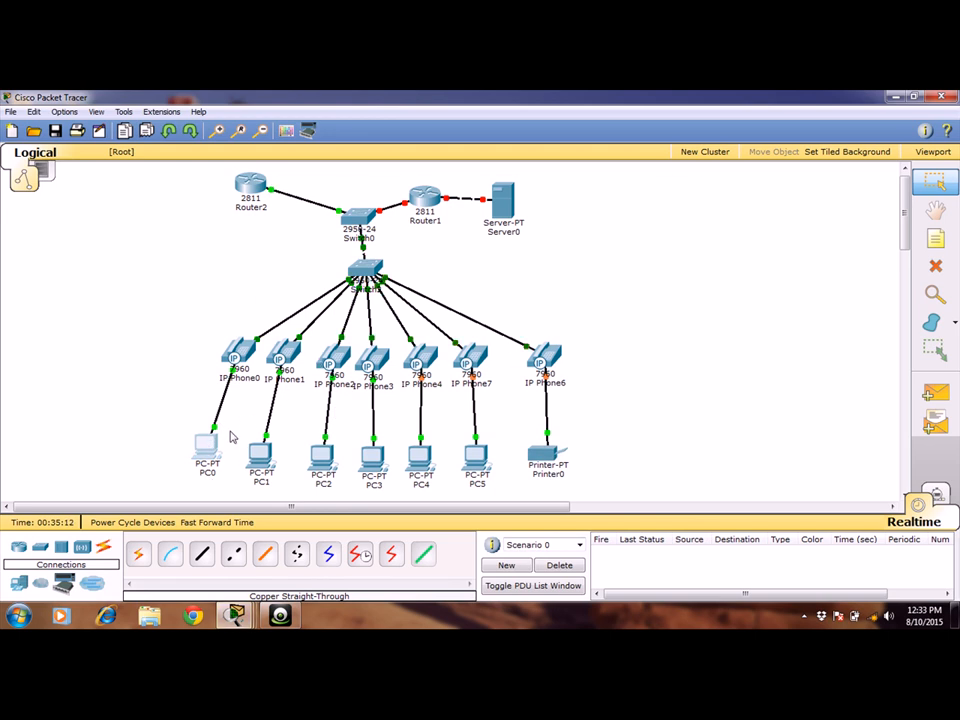
{"action": "left_click", "coordinate": [204, 446]}
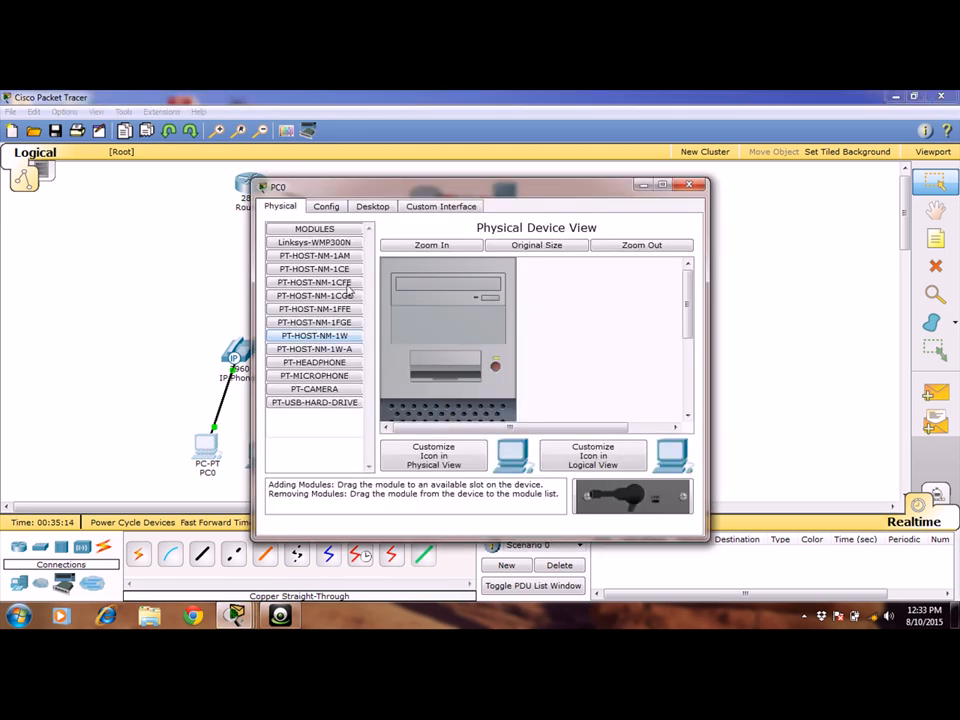
{"action": "left_click", "coordinate": [372, 206]}
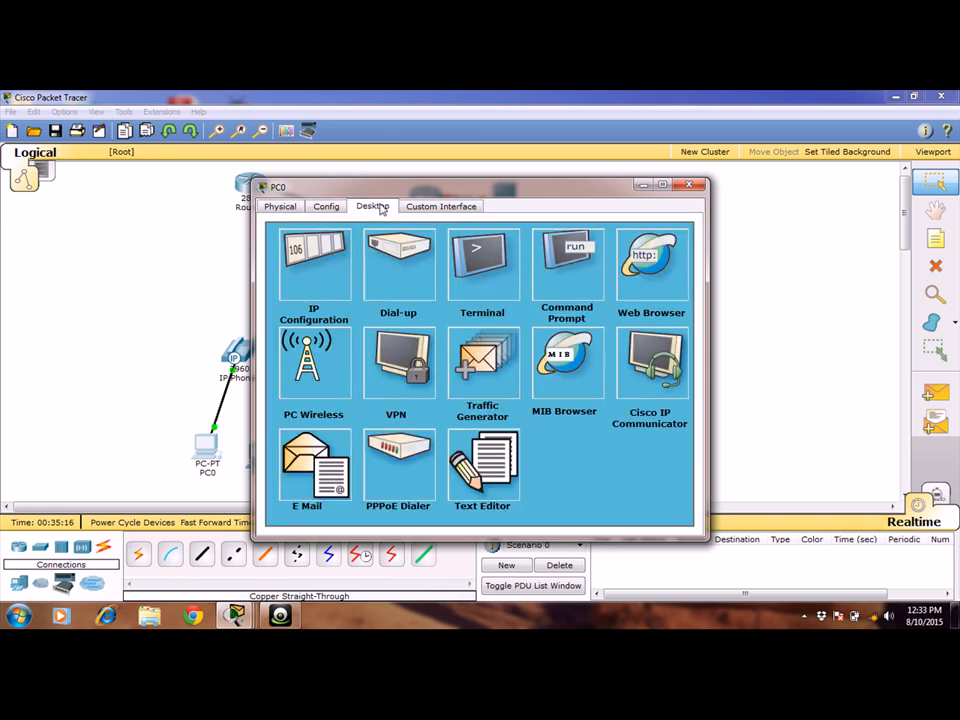
{"action": "left_click", "coordinate": [312, 259]}
{"action": "left_click", "coordinate": [276, 268]}
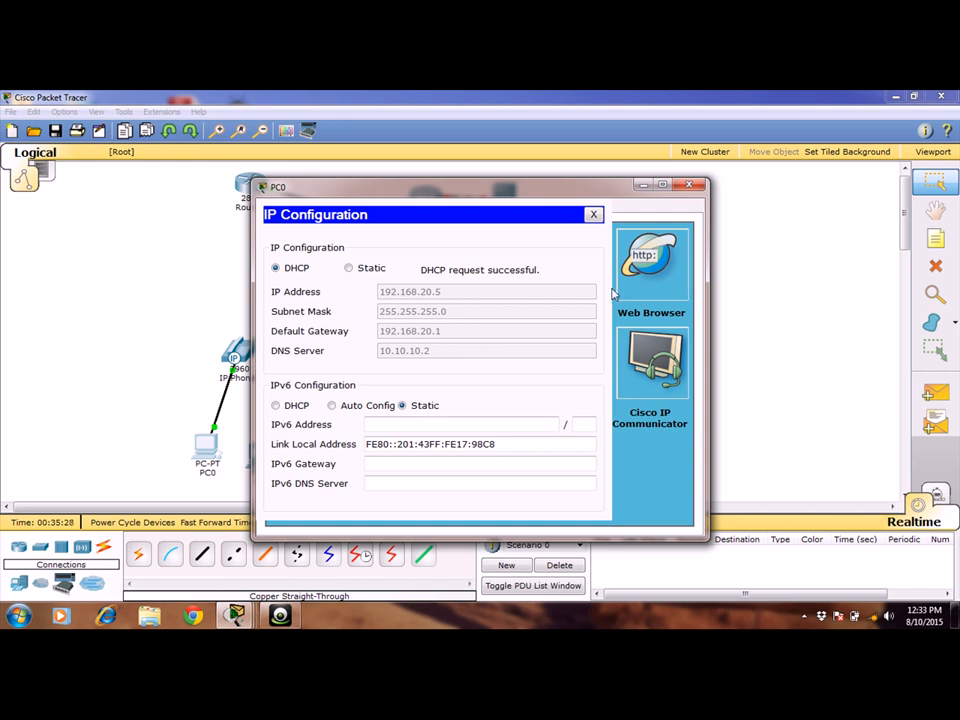
{"action": "left_click", "coordinate": [688, 184]}
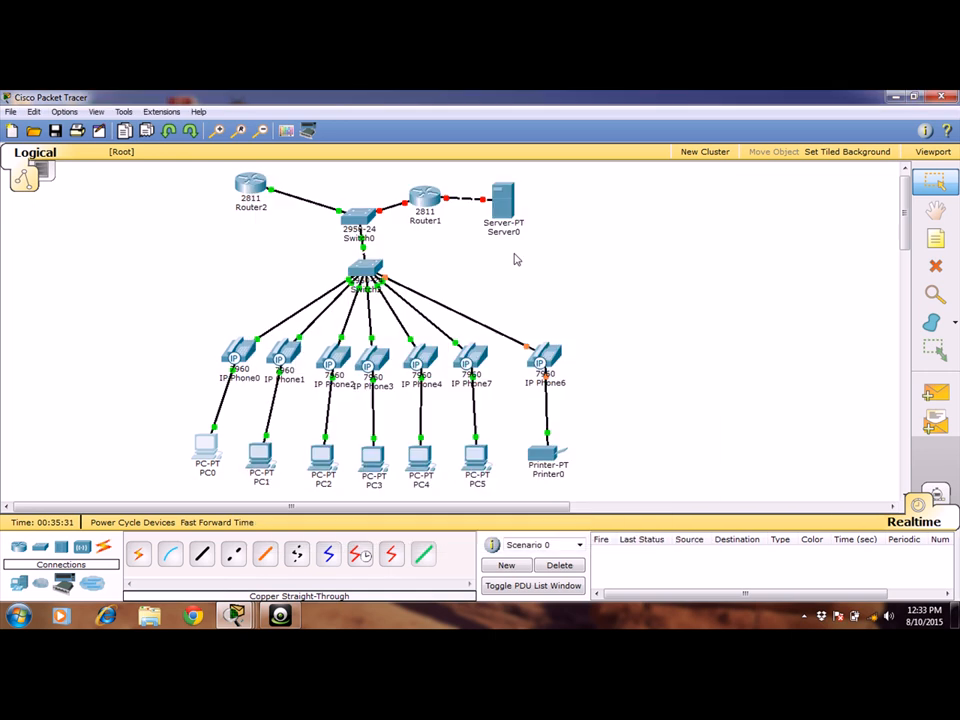
Switch PC1's IPv4 configuration from static to DHCP.
{"action": "left_click", "coordinate": [260, 455]}
{"action": "left_click", "coordinate": [372, 206]}
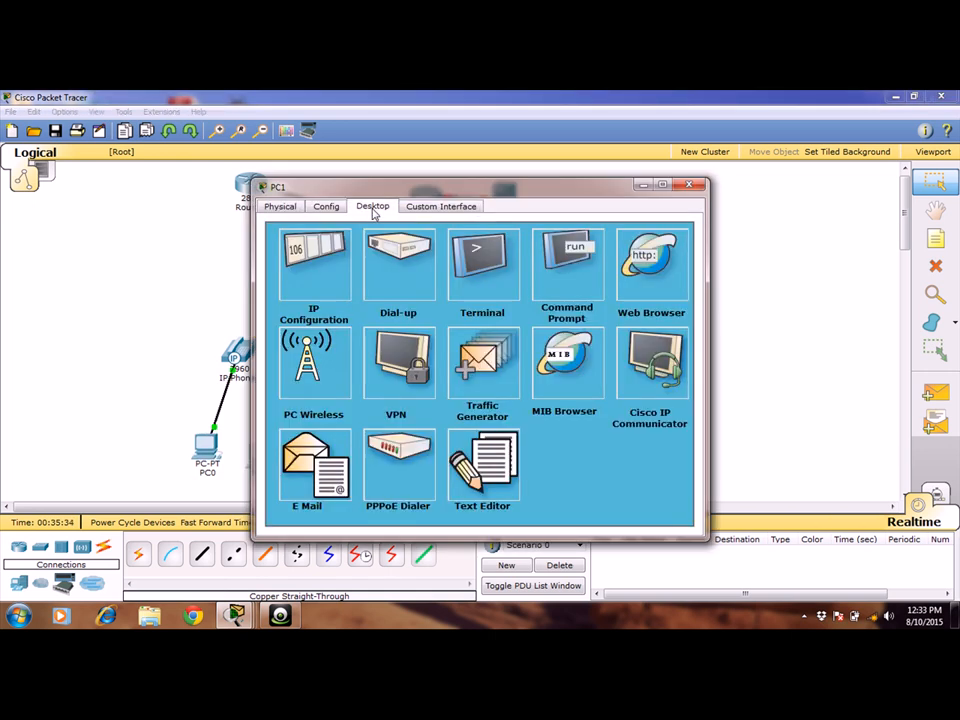
{"action": "left_click", "coordinate": [316, 250]}
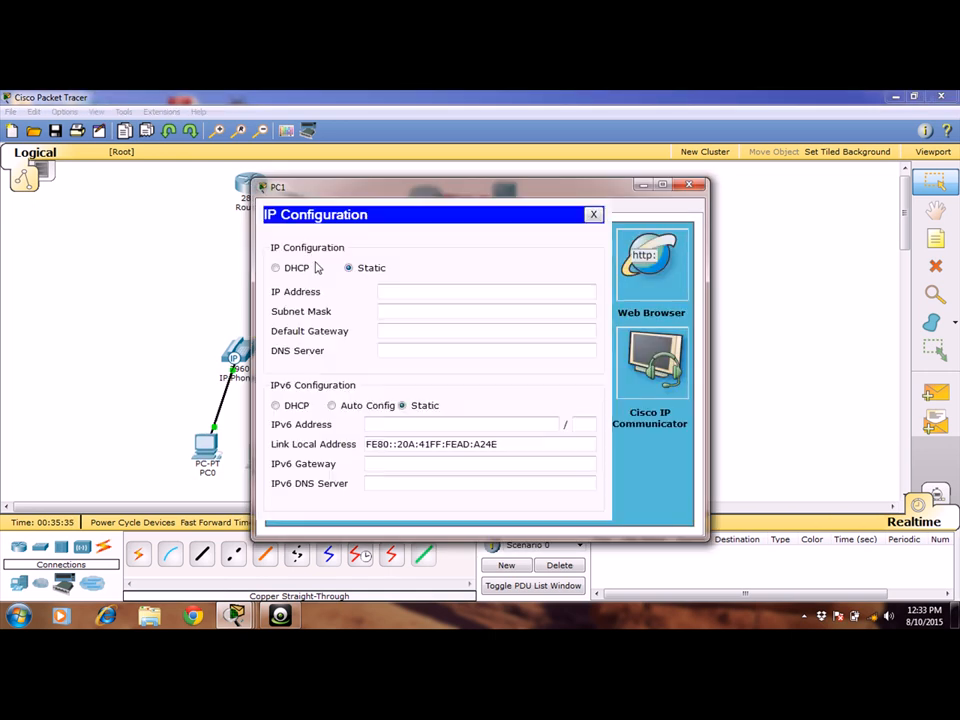
{"action": "left_click", "coordinate": [283, 270]}
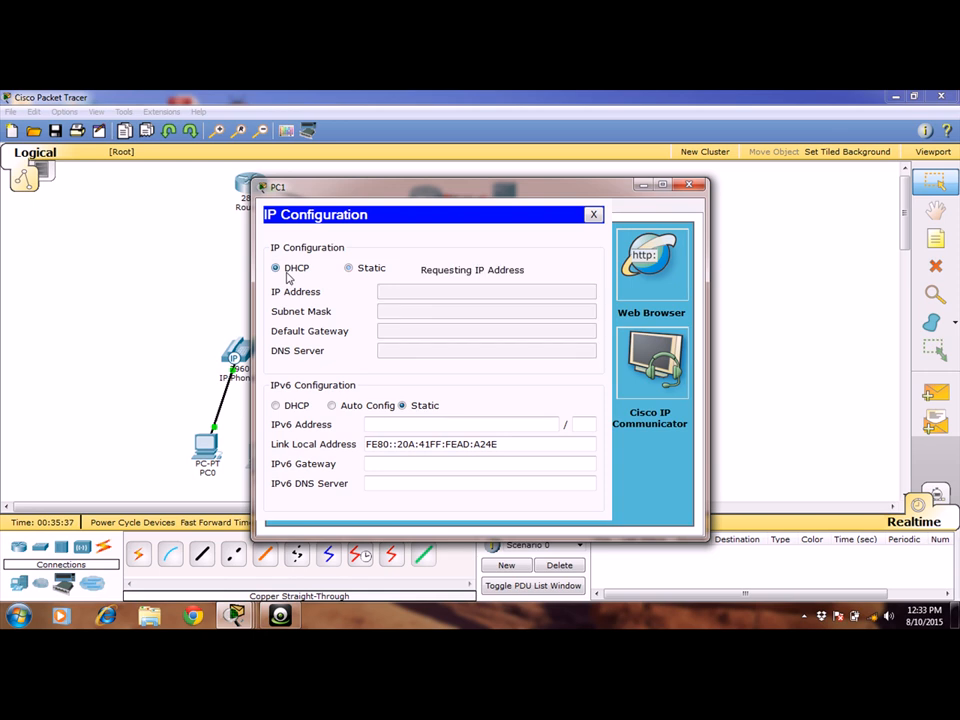
Set PC2's IPv4 configuration to DHCP so it requests an address from the router.
{"action": "left_click", "coordinate": [697, 187]}
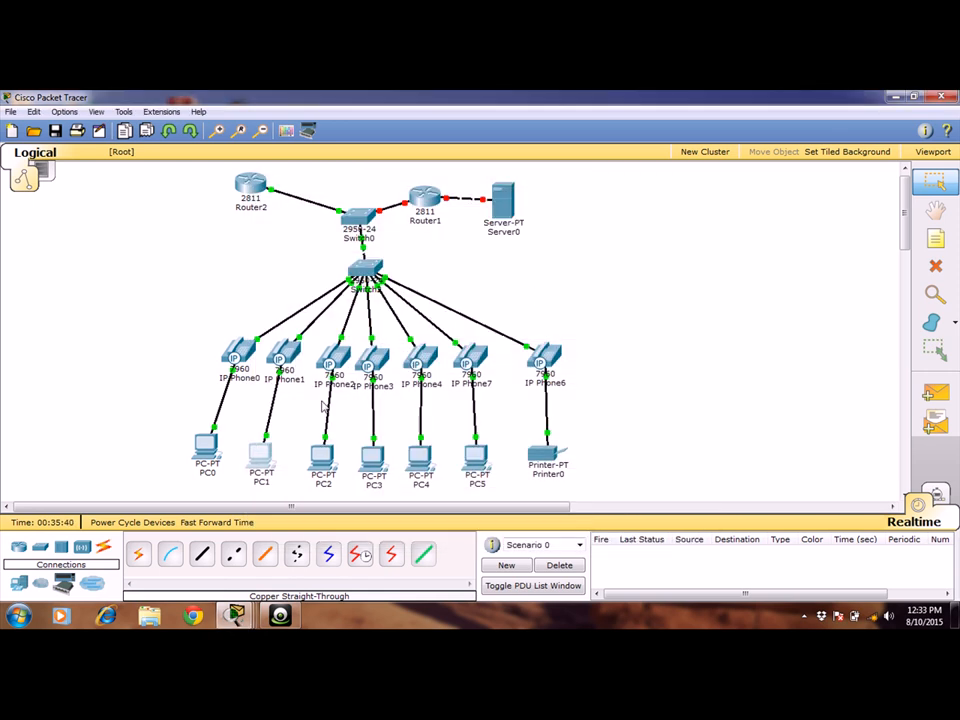
{"action": "left_click", "coordinate": [321, 457]}
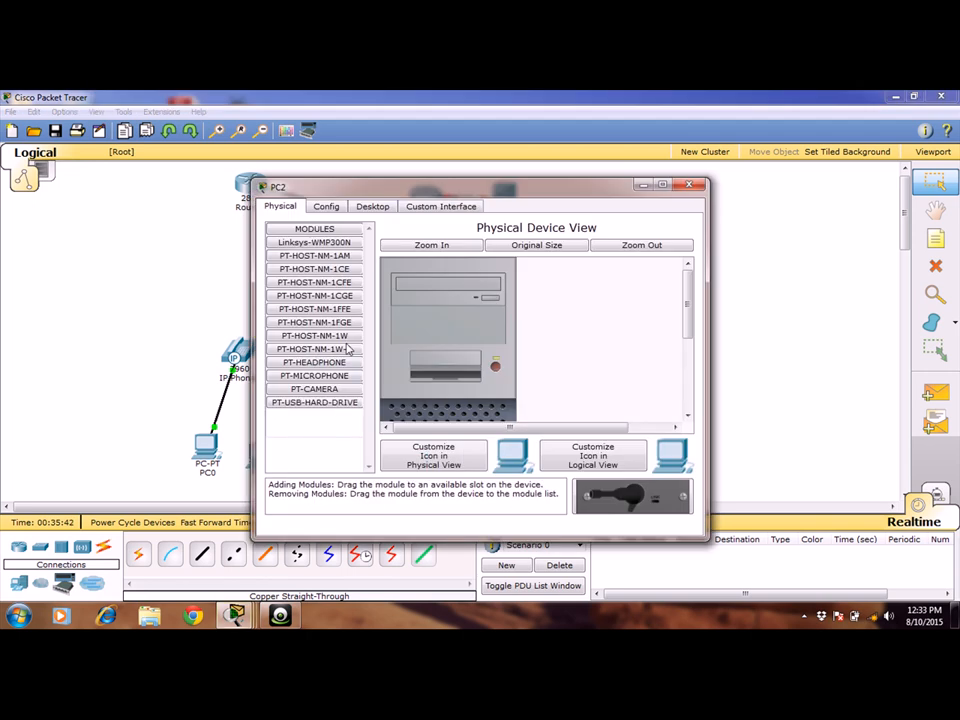
{"action": "left_click", "coordinate": [373, 207]}
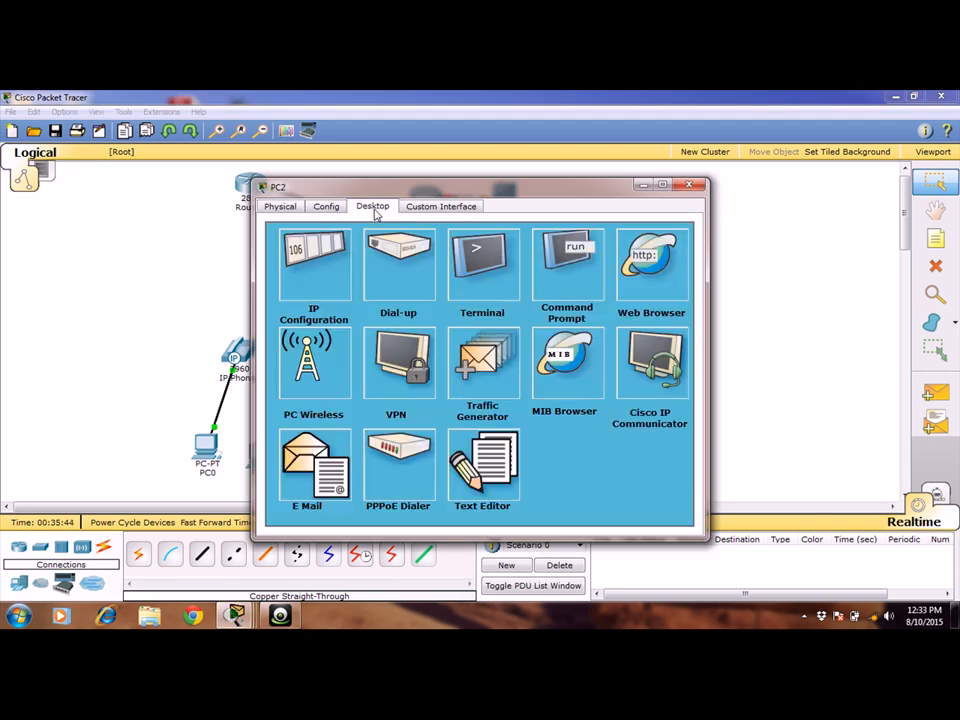
{"action": "left_click", "coordinate": [317, 283]}
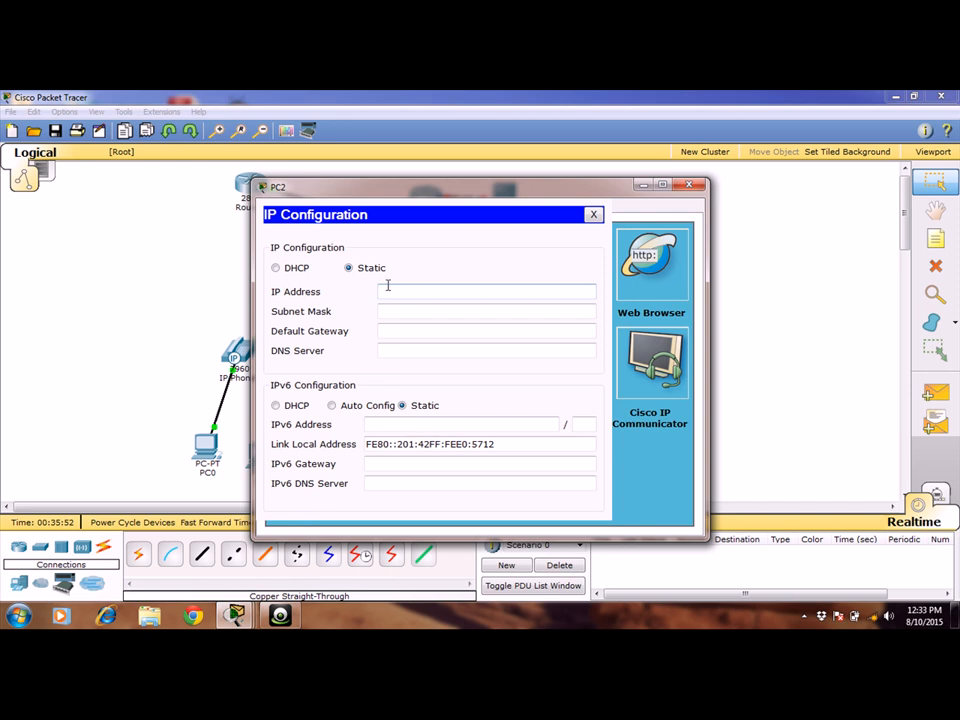
{"action": "left_click", "coordinate": [276, 270]}
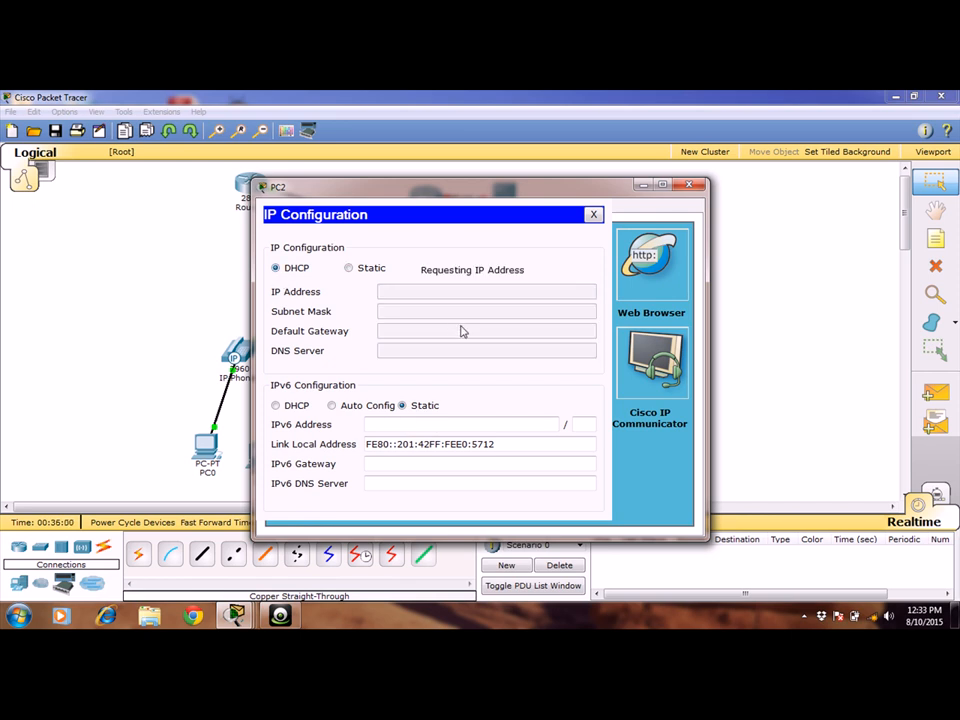
{"action": "left_click", "coordinate": [688, 185]}
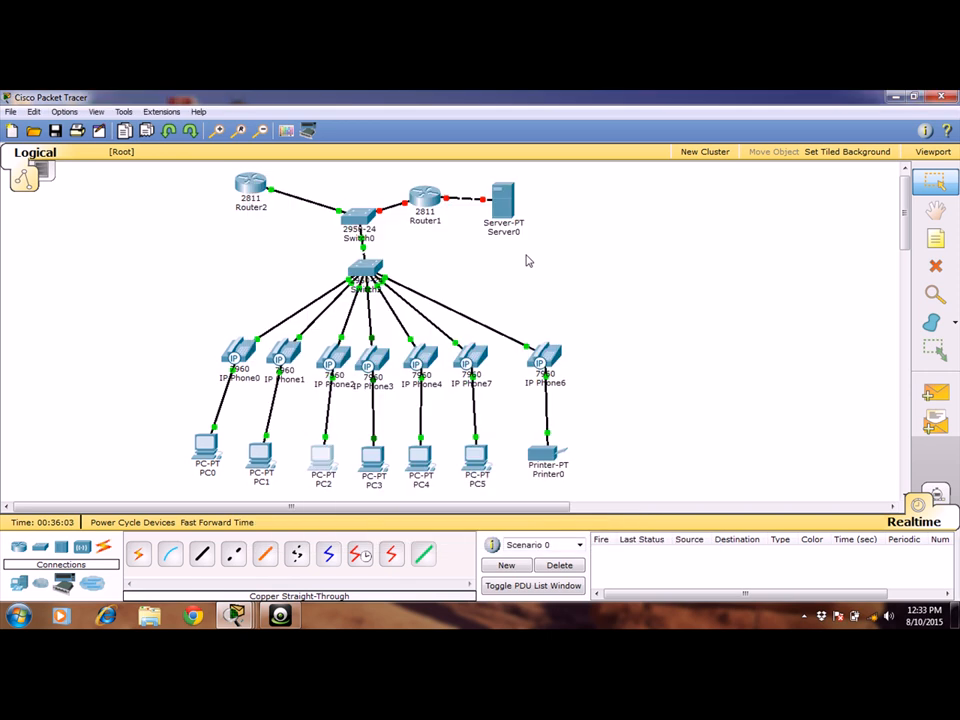
Switch PC3's IPv4 configuration from static to DHCP.
{"action": "left_click", "coordinate": [372, 457]}
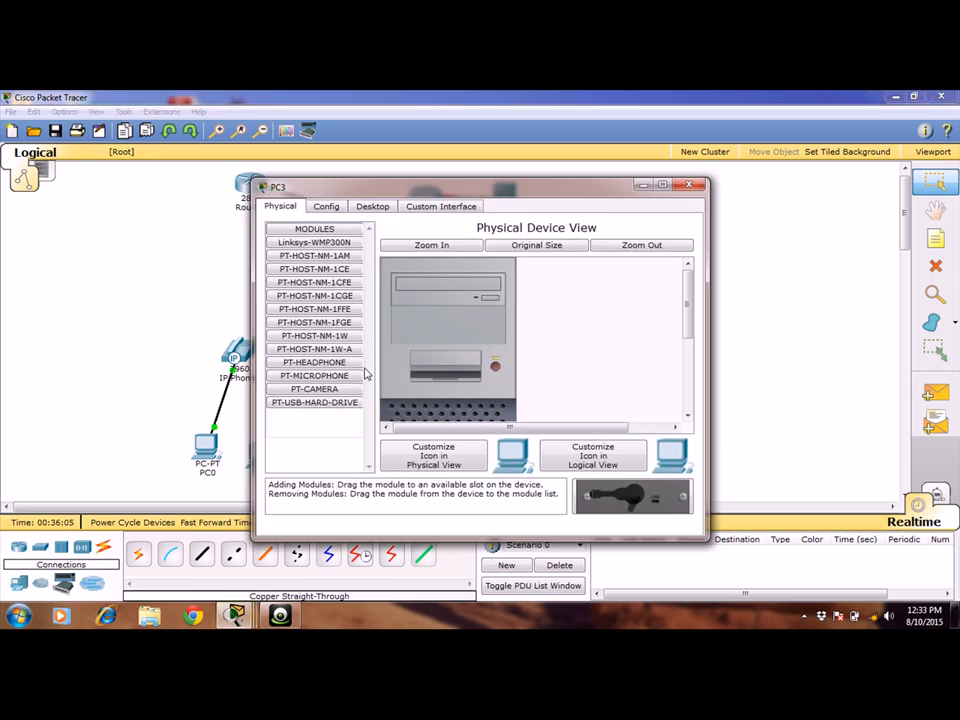
{"action": "left_click", "coordinate": [375, 205]}
{"action": "left_click", "coordinate": [325, 262]}
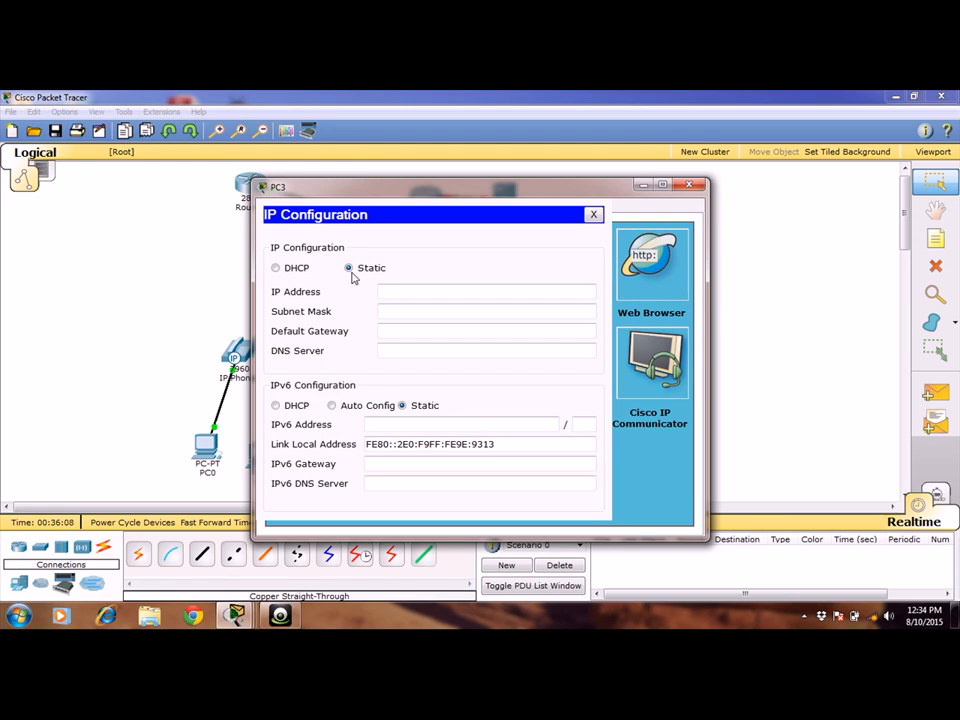
{"action": "left_click", "coordinate": [291, 274]}
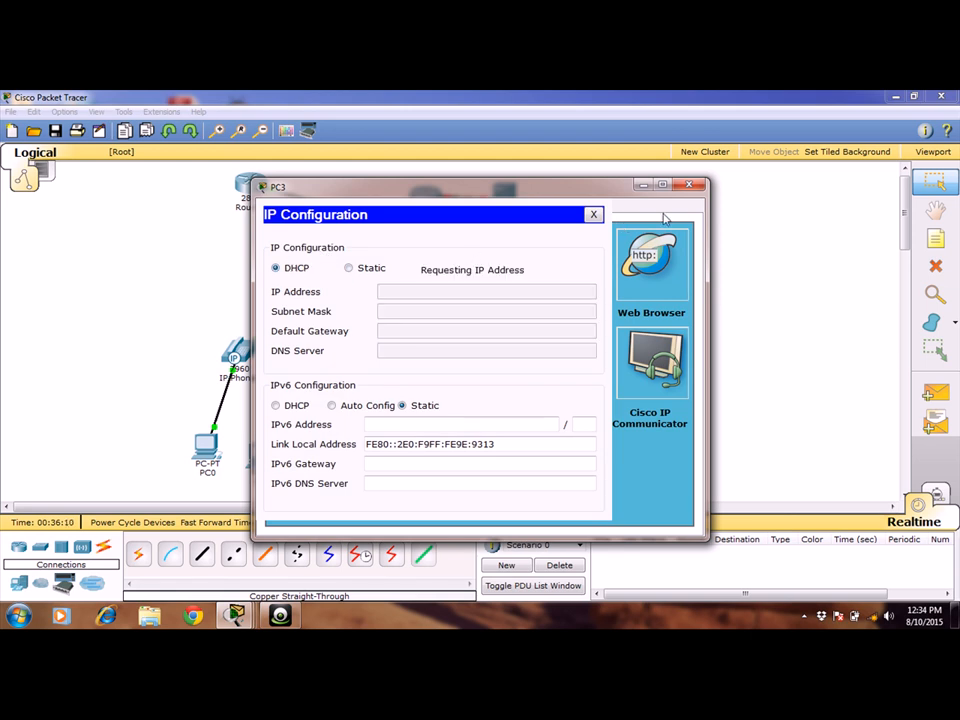
{"action": "left_click", "coordinate": [689, 185]}
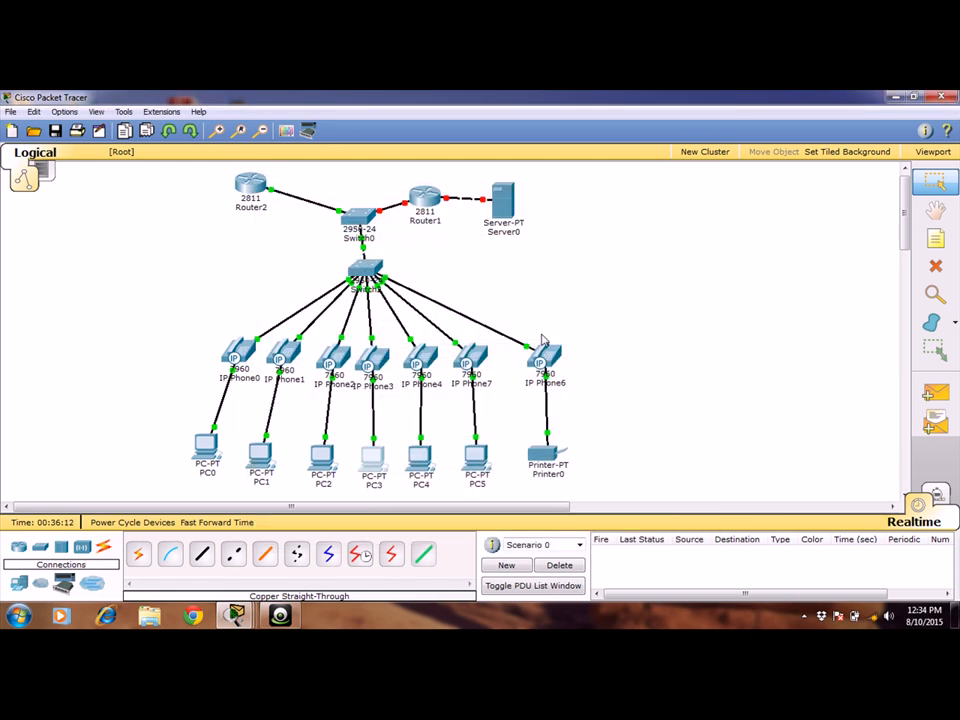
Switch PC4's IPv4 configuration from static to DHCP.
{"action": "left_click", "coordinate": [419, 458]}
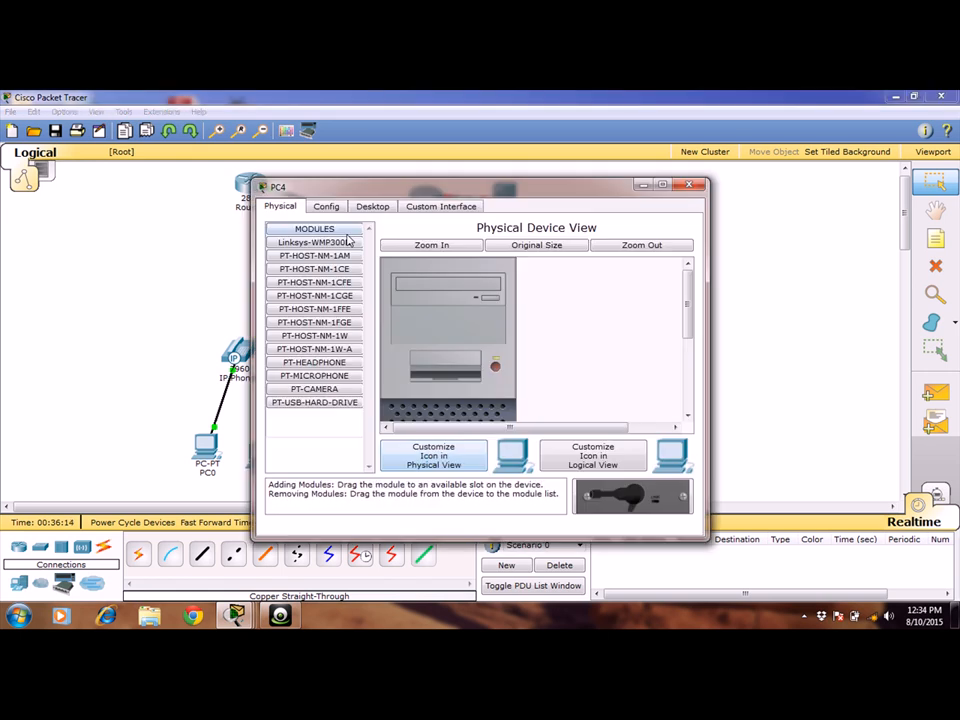
{"action": "left_click", "coordinate": [366, 208]}
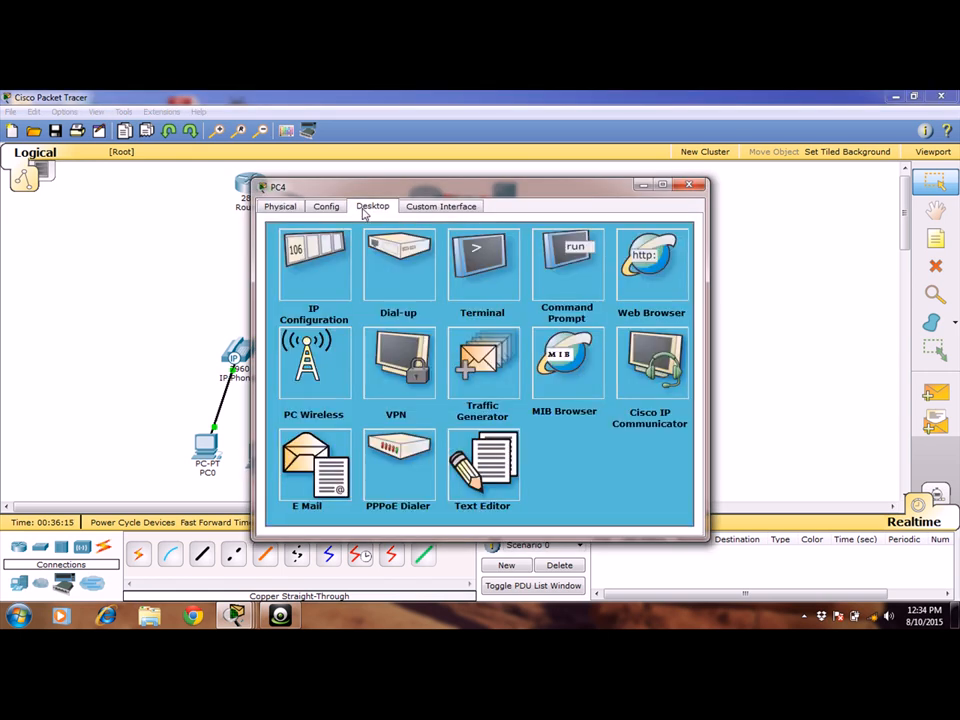
{"action": "left_click", "coordinate": [320, 252]}
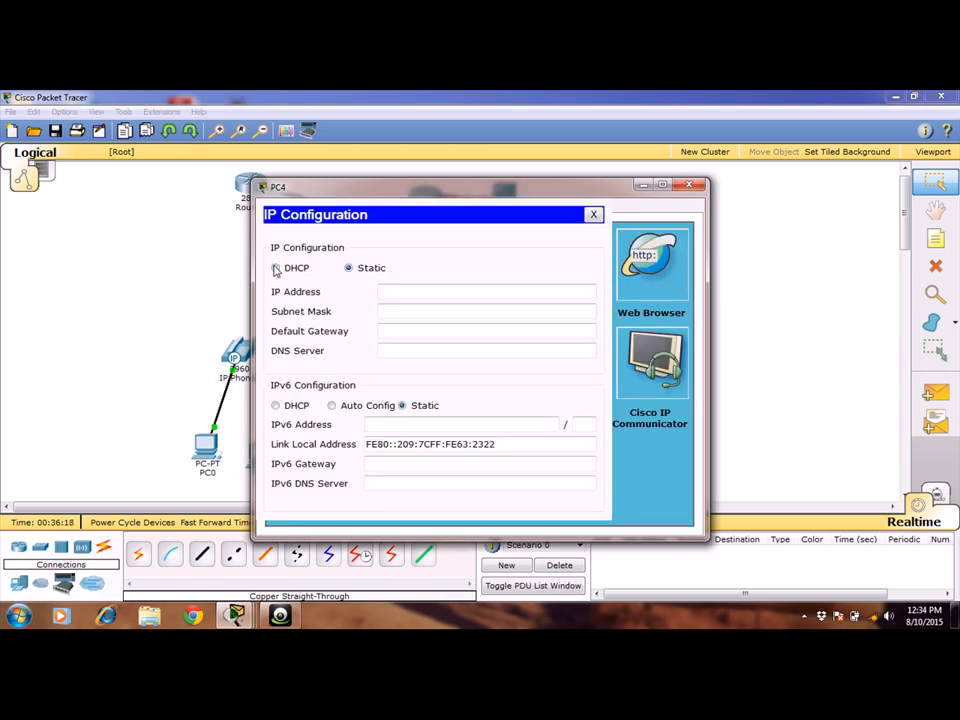
{"action": "left_click", "coordinate": [276, 268]}
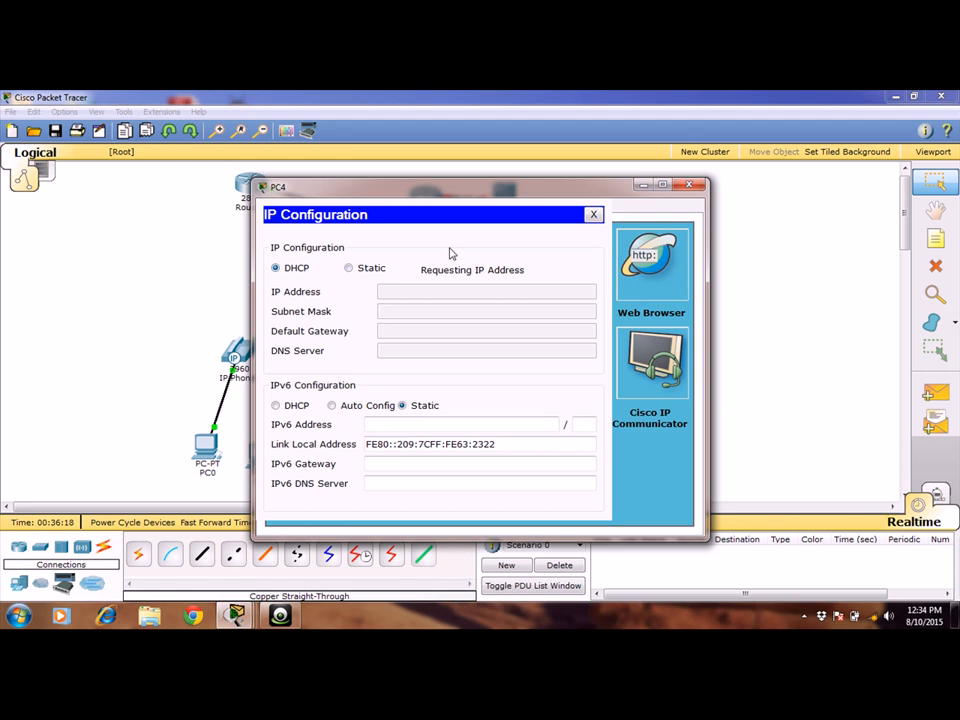
{"action": "left_click", "coordinate": [686, 184]}
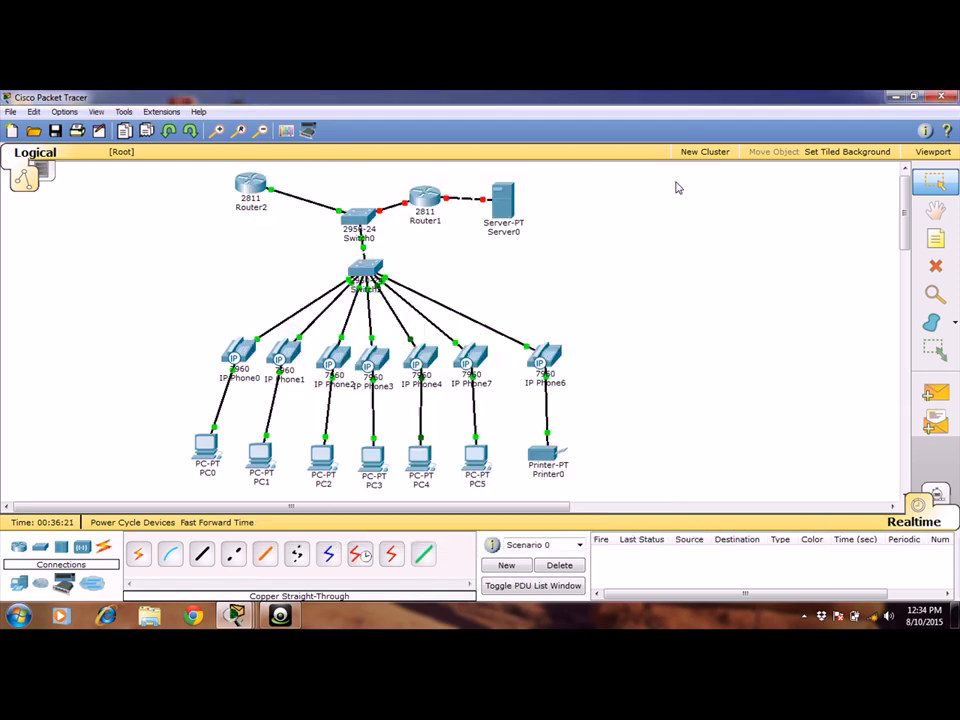
Switch PC5's IPv4 configuration from static to DHCP.
{"action": "left_click", "coordinate": [470, 455]}
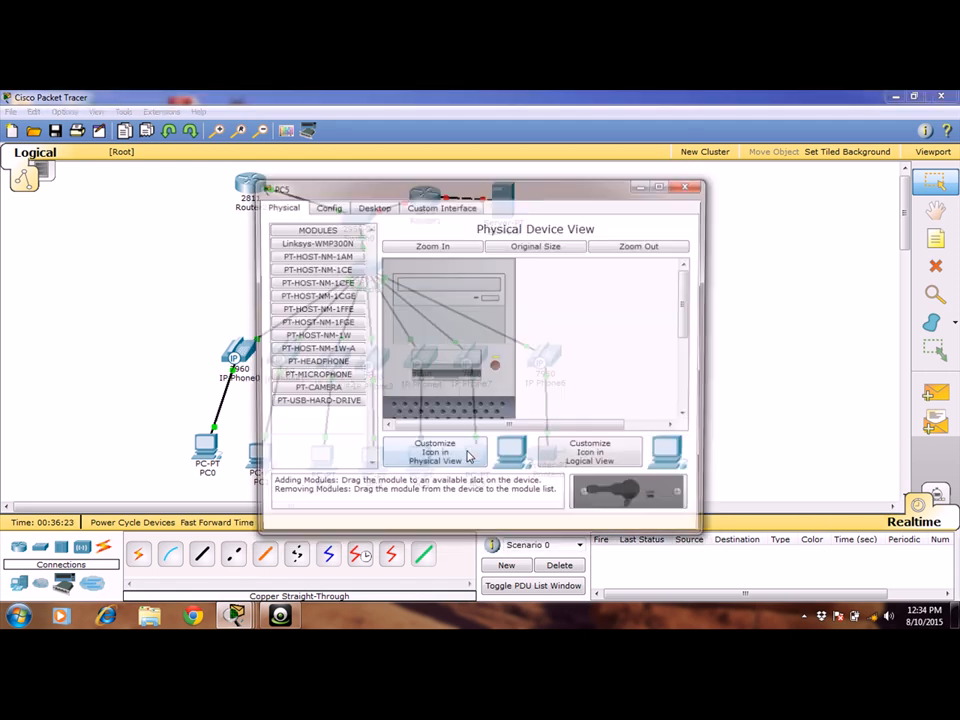
{"action": "left_click", "coordinate": [378, 207]}
{"action": "left_click", "coordinate": [321, 247]}
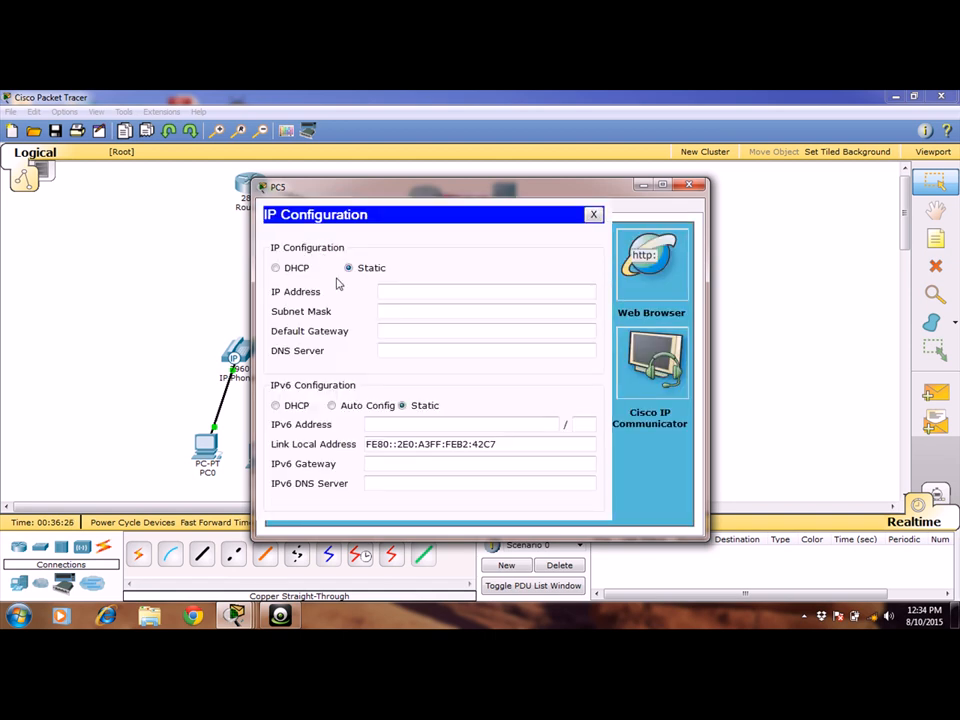
{"action": "left_click", "coordinate": [289, 270]}
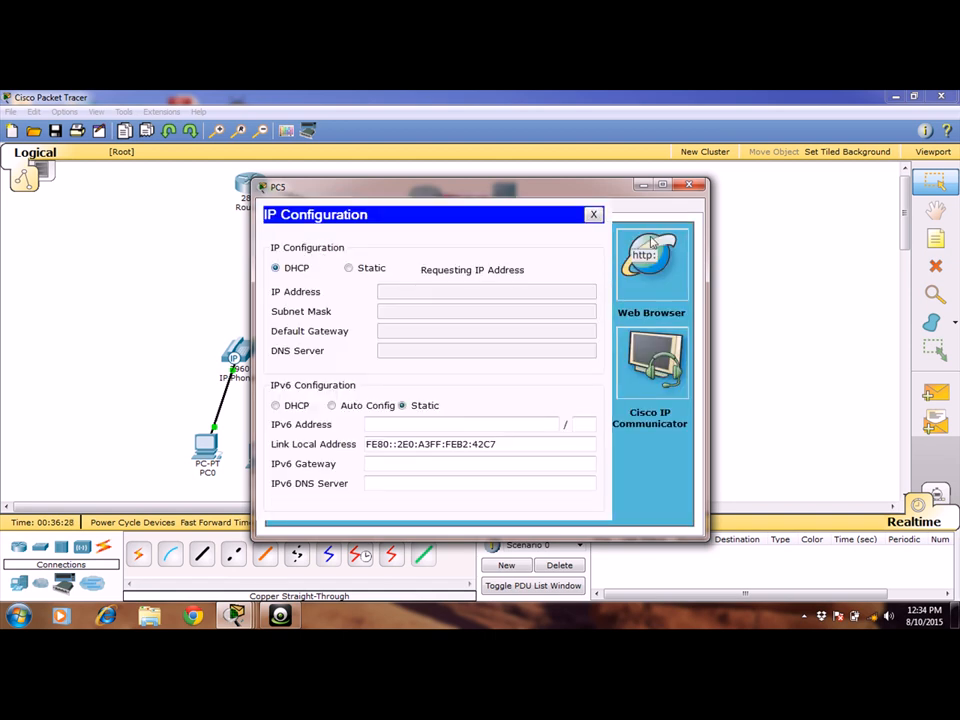
{"action": "left_click", "coordinate": [693, 186]}
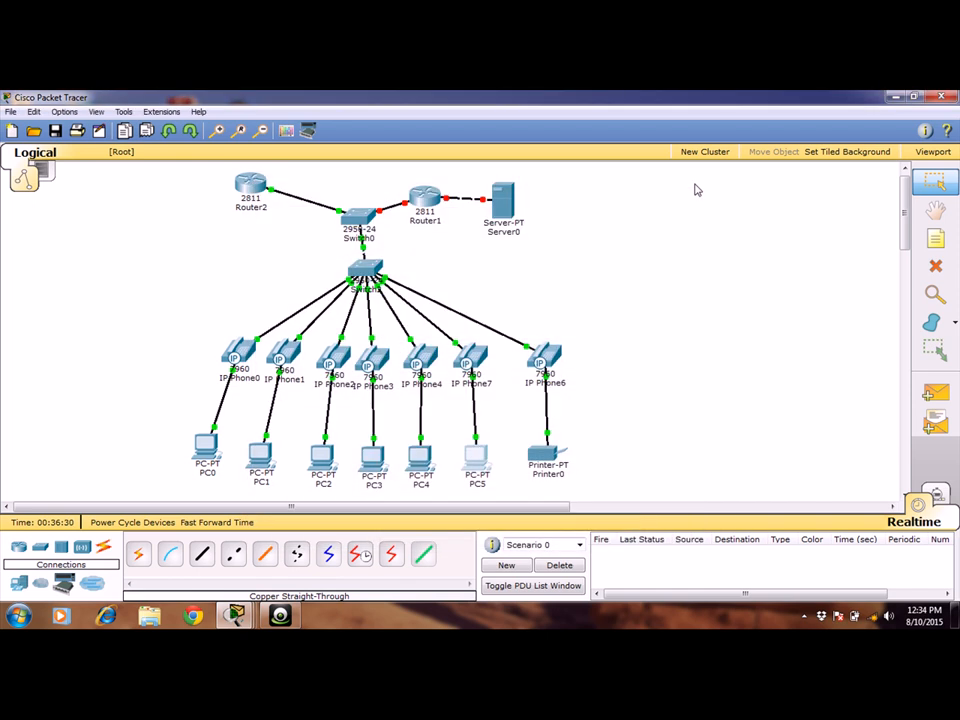
Set Printer0's IPv4 gateway and DNS settings to DHCP.
{"action": "left_click", "coordinate": [537, 453]}
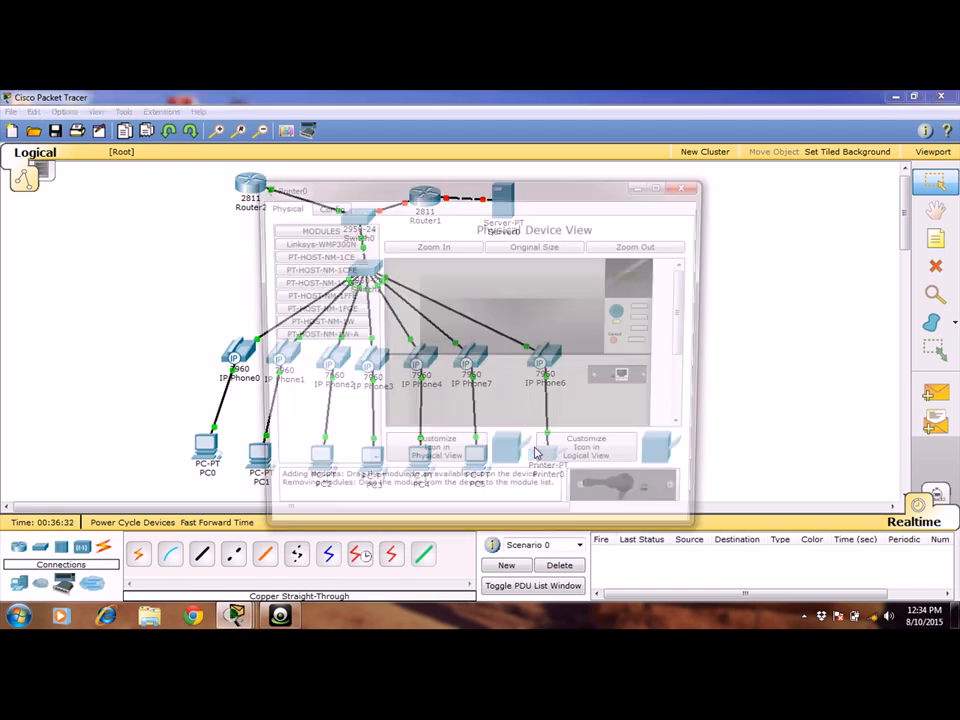
{"action": "left_click", "coordinate": [335, 210]}
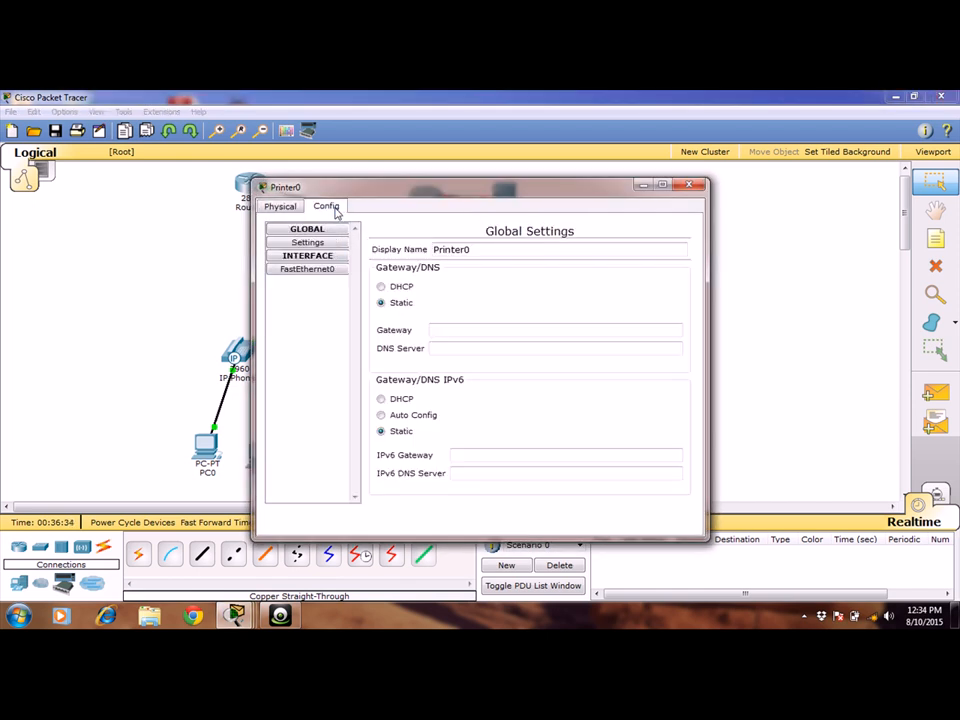
{"action": "left_click", "coordinate": [382, 288]}
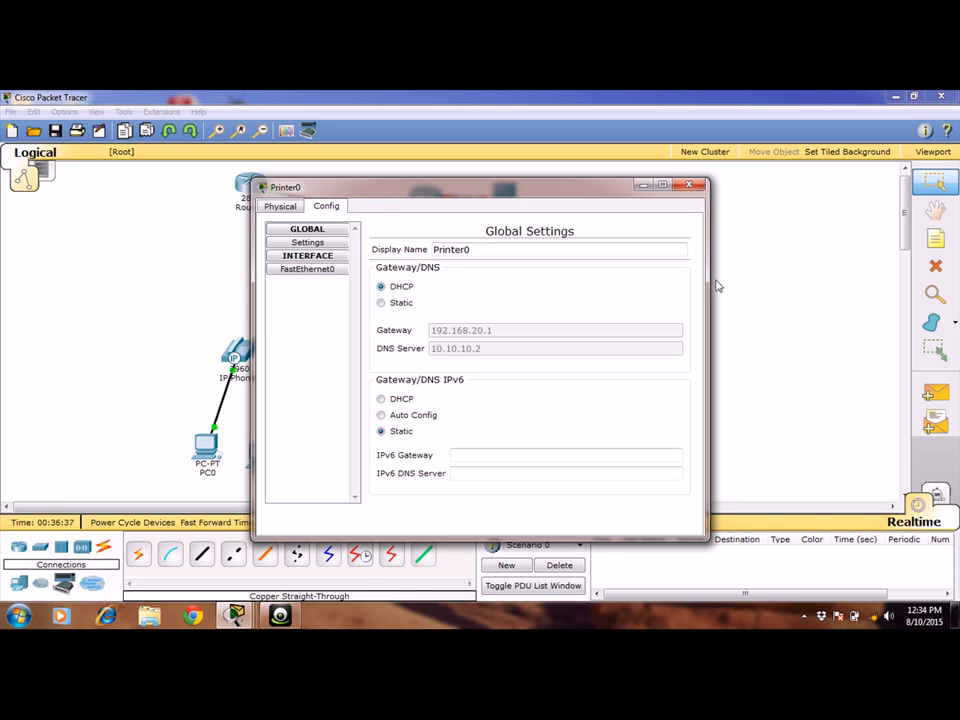
{"action": "left_click", "coordinate": [688, 186]}
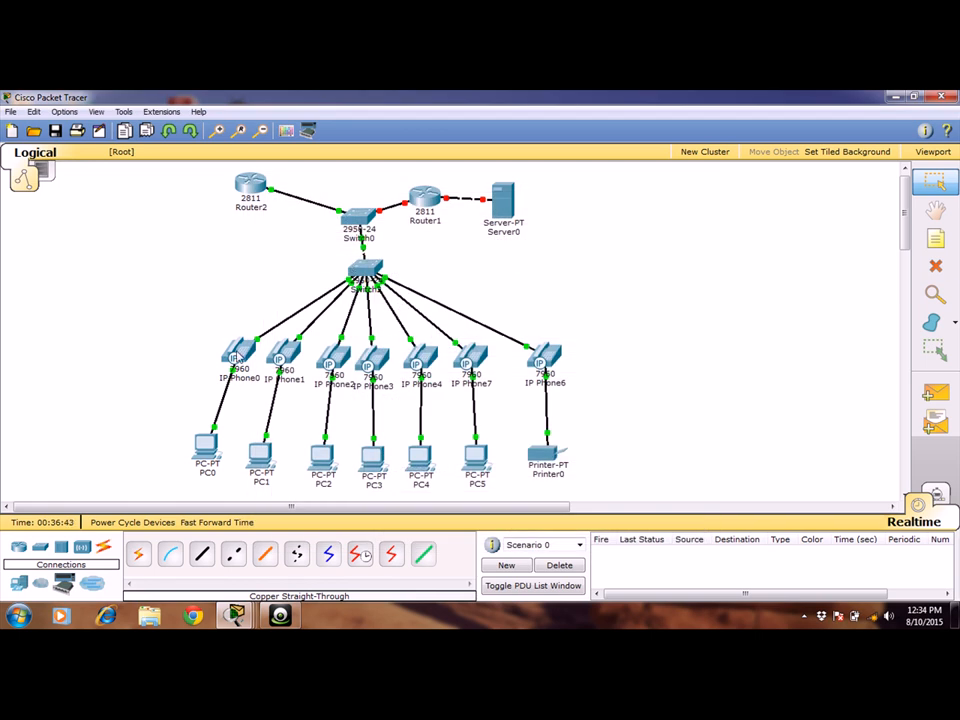
Shift Router1 slightly toward Server0 and decline the initial configuration dialog in the router's command line.
{"action": "mouse_move", "coordinate": [237, 357]}
{"action": "mouse_move", "coordinate": [202, 457]}
{"action": "left_click_drag", "start_coordinate": [429, 211], "coordinate": [443, 203]}
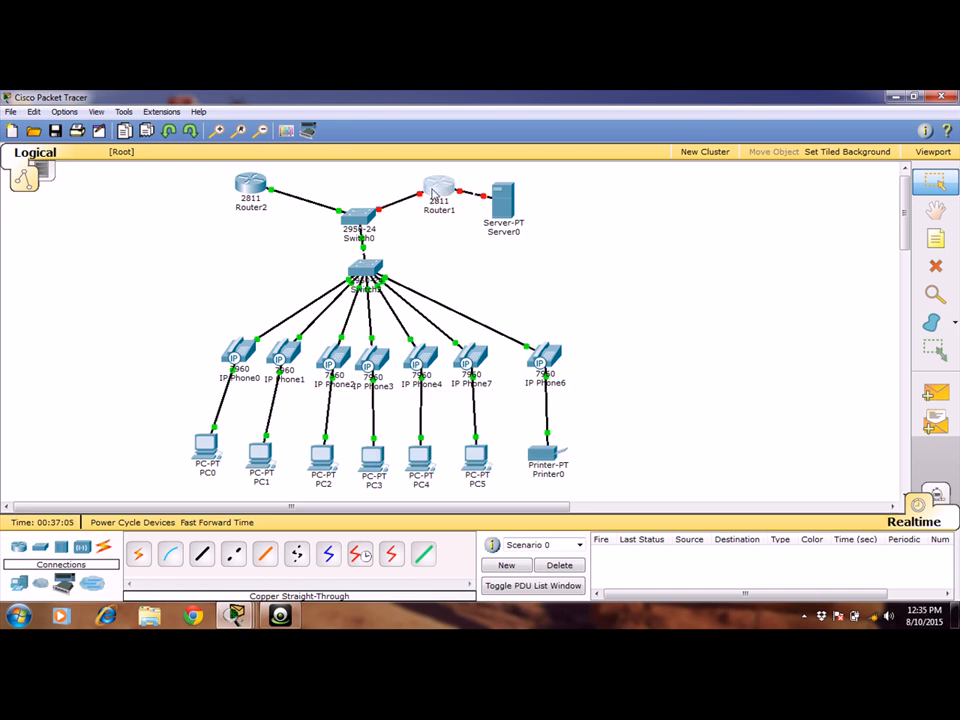
{"action": "left_click", "coordinate": [433, 193]}
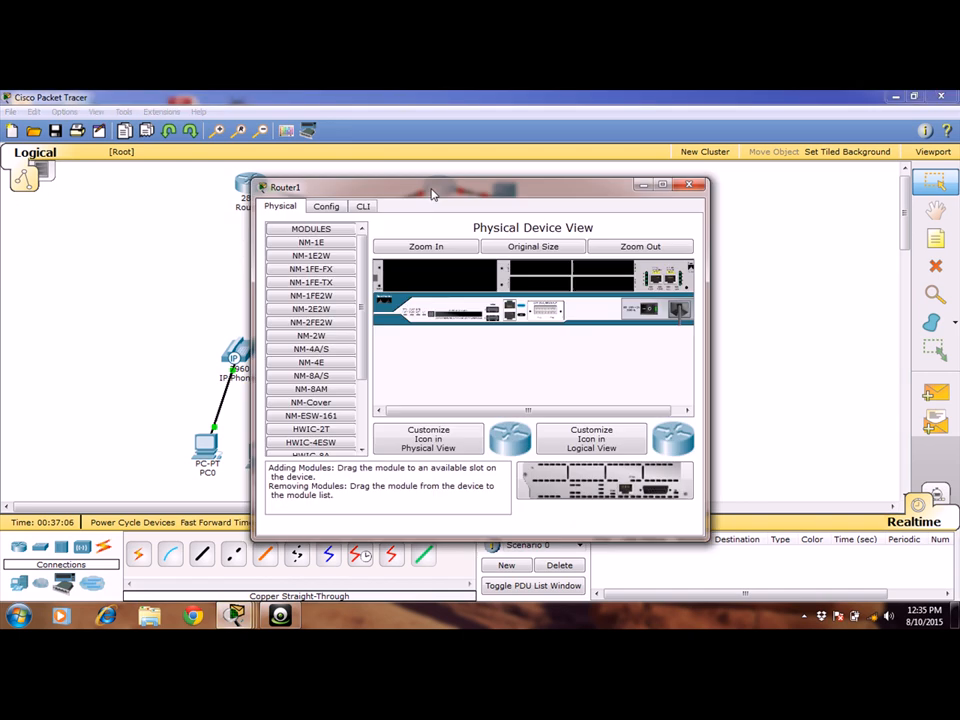
{"action": "left_click", "coordinate": [363, 206]}
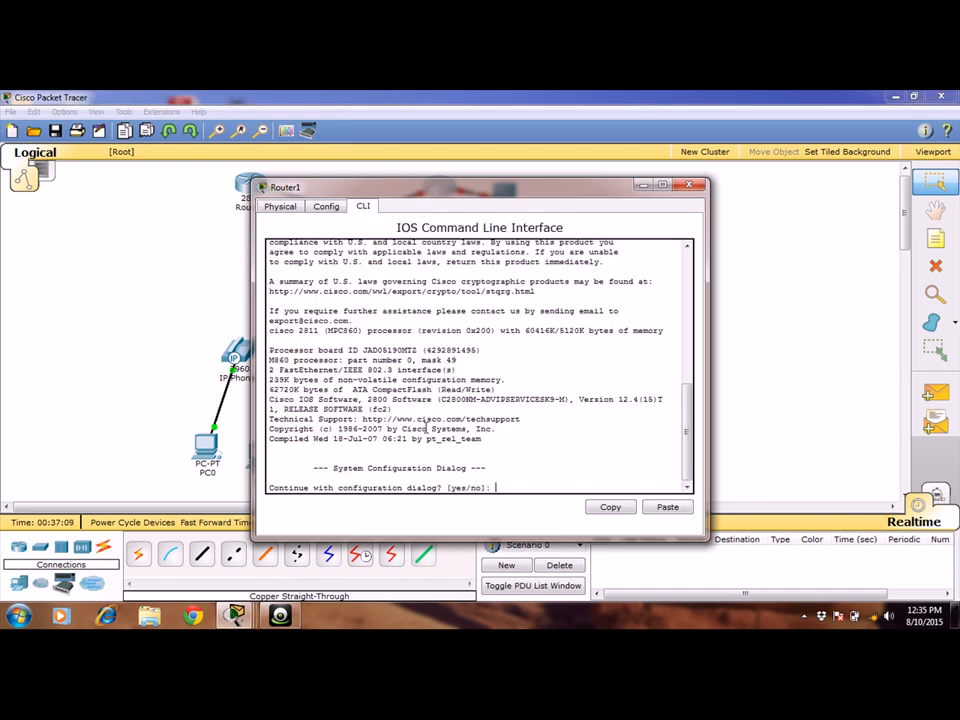
{"action": "type", "text": "no"}
{"action": "key", "text": "Return"}
Enter privileged mode and global configuration mode on Router1 with en and config t.
{"action": "key", "text": "Return"}
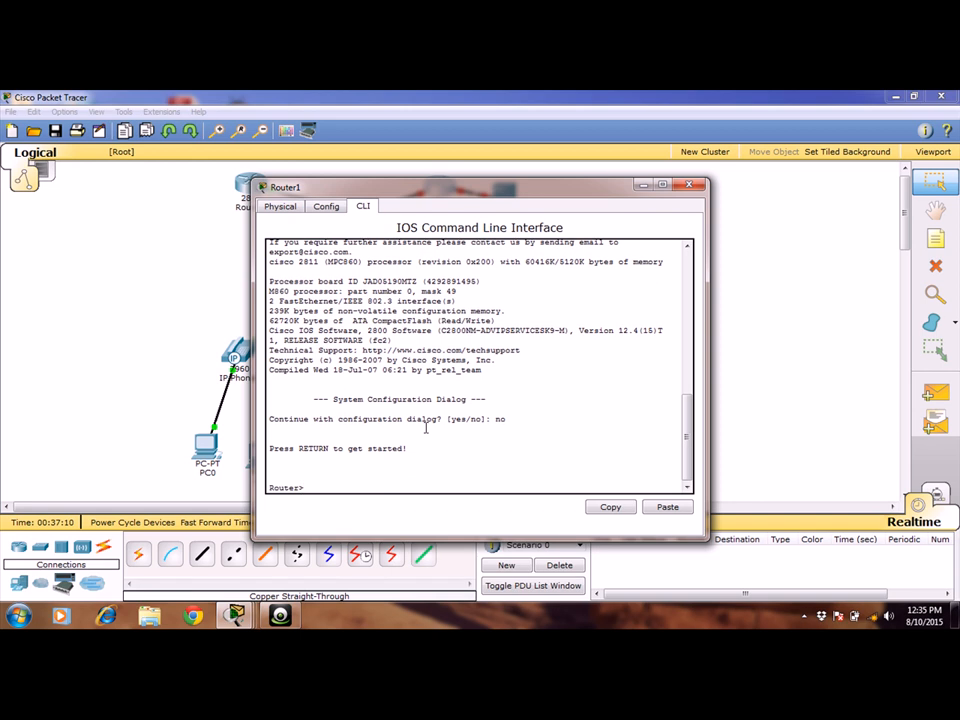
{"action": "type", "text": "en"}
{"action": "key", "text": "Return"}
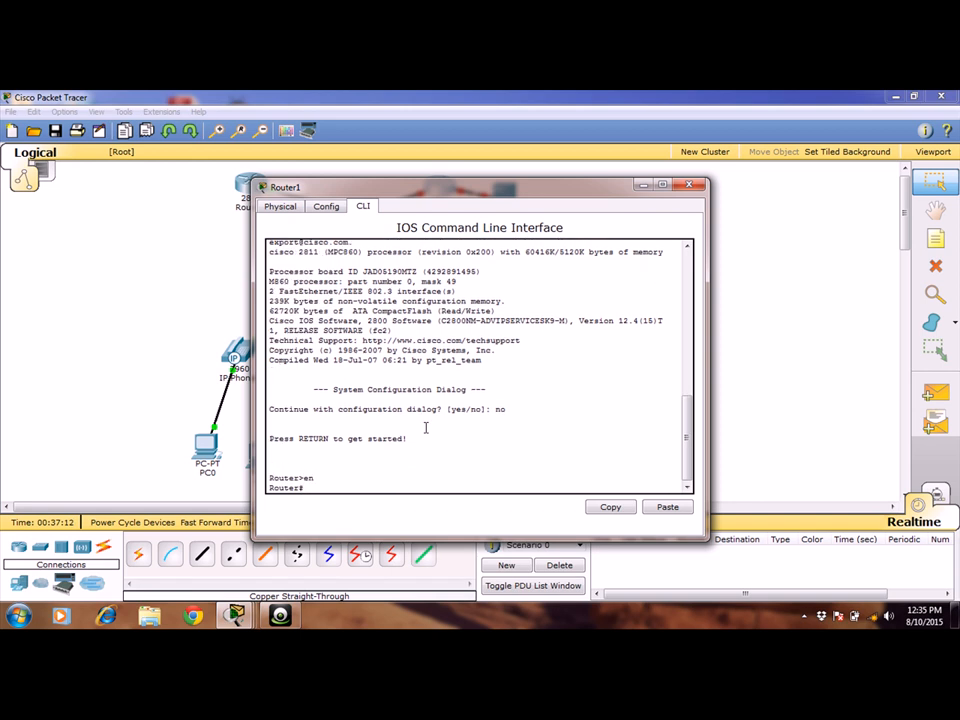
{"action": "type", "text": "config t"}
{"action": "key", "text": "Return"}
Enable Router1's interface f0/0 with no shut.
{"action": "key", "text": "Return"}
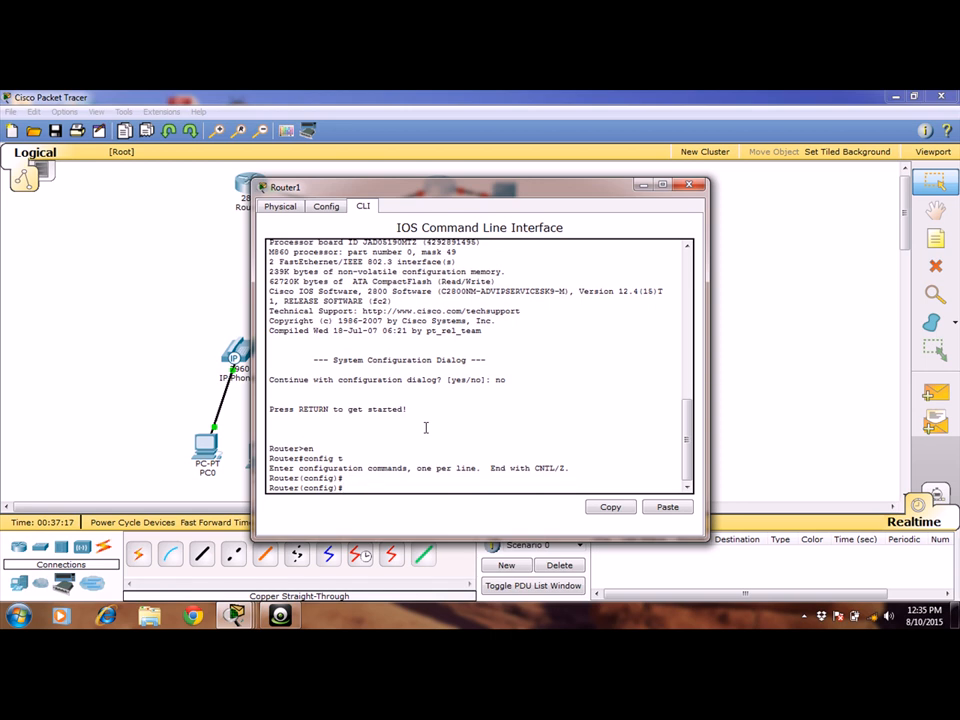
{"action": "type", "text": "int f0/0"}
{"action": "key", "text": "Return"}
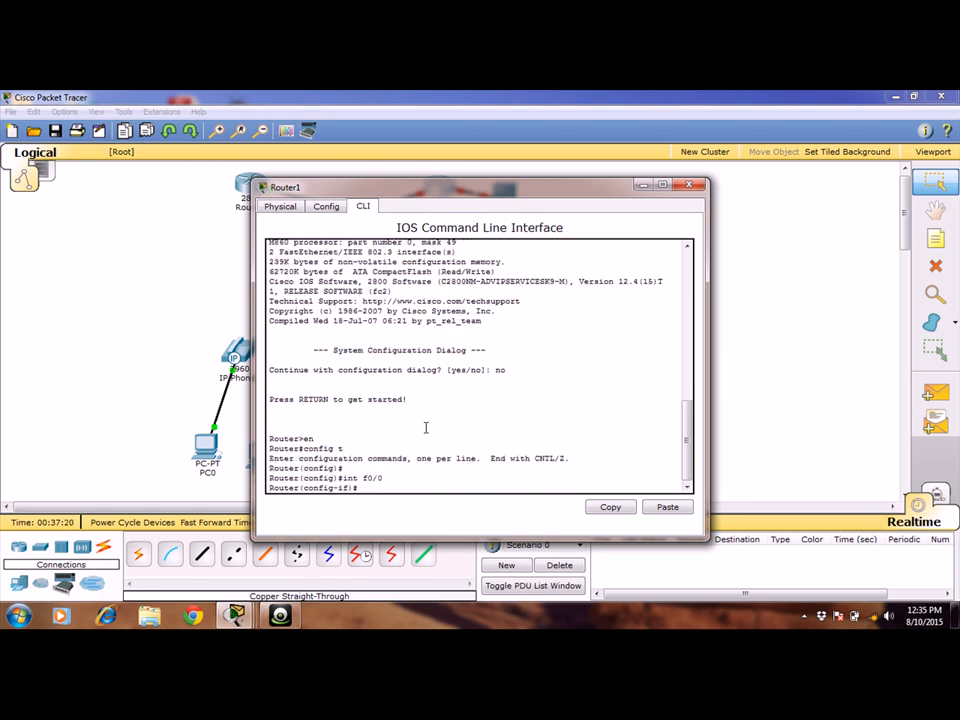
{"action": "type", "text": "no shut"}
{"action": "key", "text": "Return"}
Create subinterface f0/0.2 on Router1 and set its encapsulation to dot1q 2.
{"action": "key", "text": "Return"}
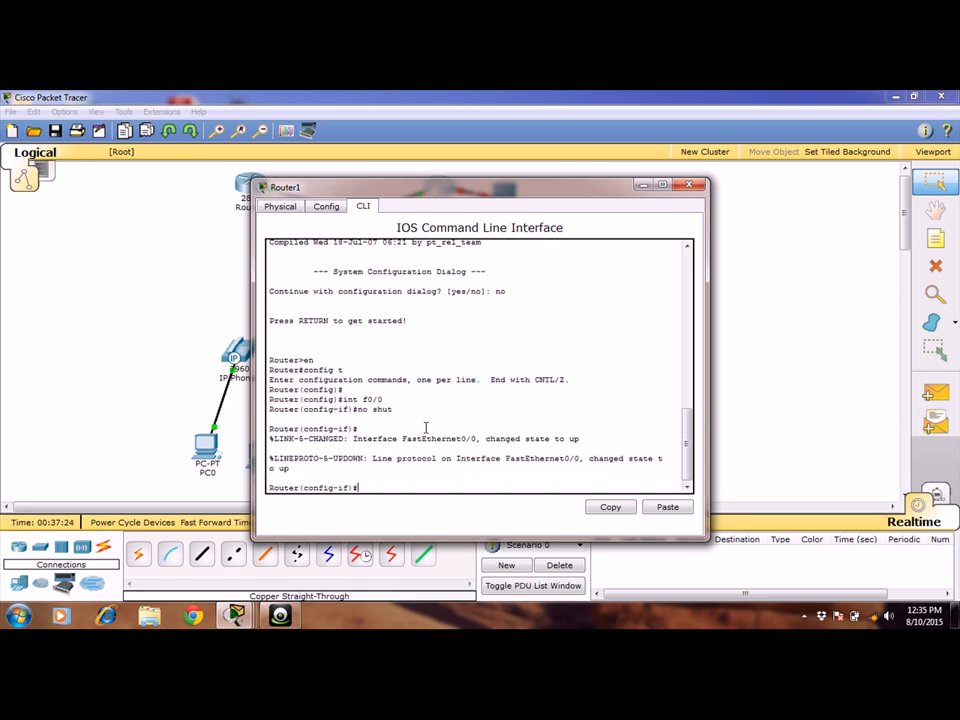
{"action": "key", "text": "Up"}
{"action": "key", "text": "Up"}
{"action": "type", "text": ".2"}
{"action": "key", "text": "Return"}
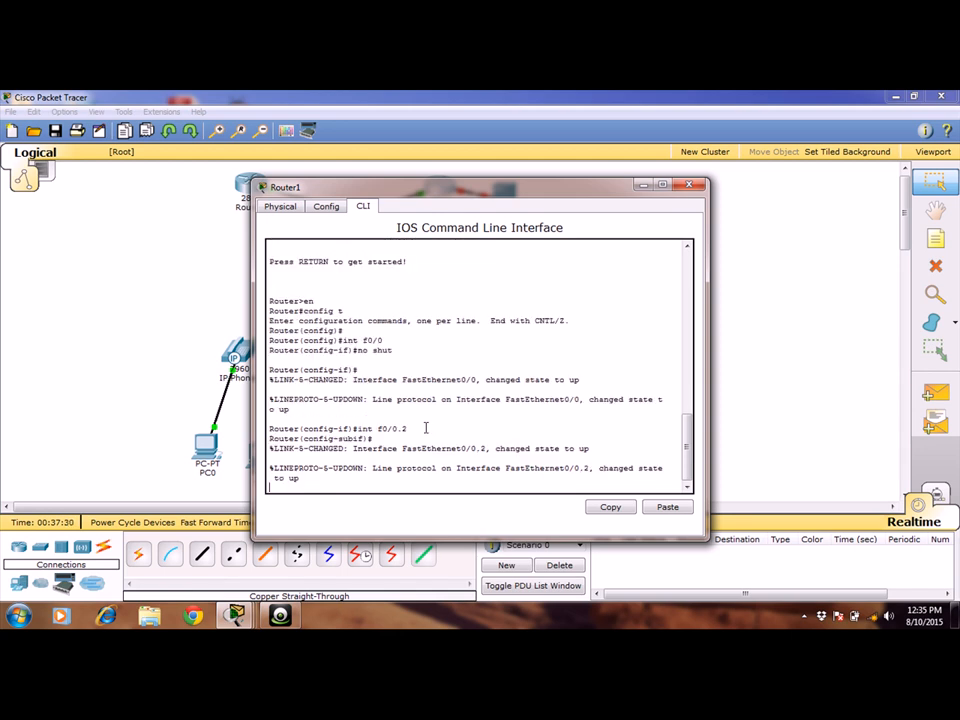
{"action": "type", "text": "enc"}
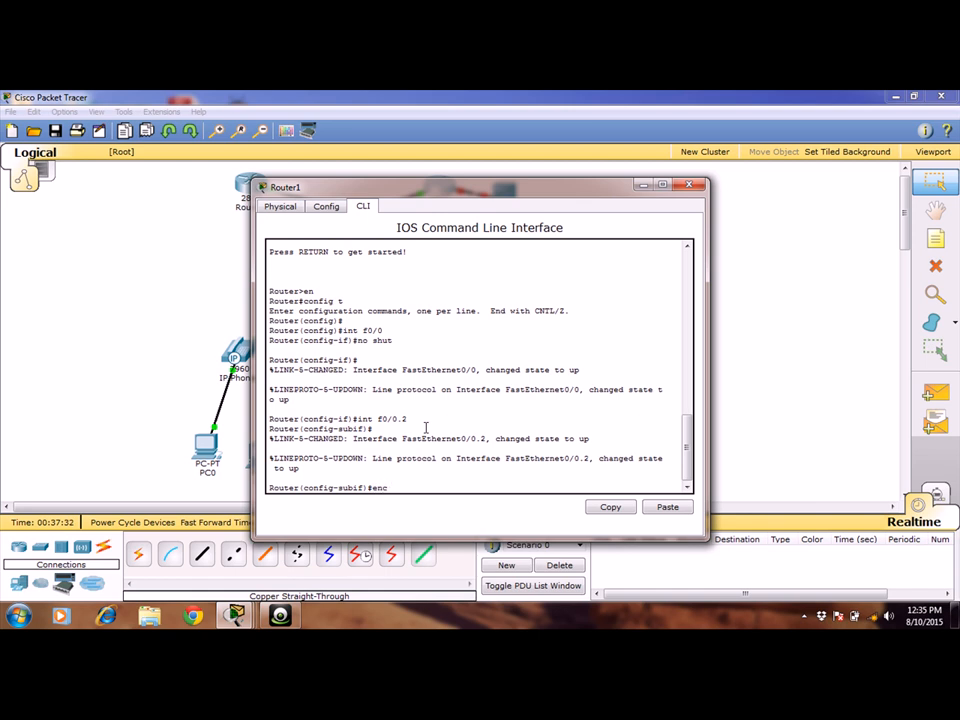
{"action": "type", "text": "apsulation dot1q 2"}
{"action": "key", "text": "Return"}
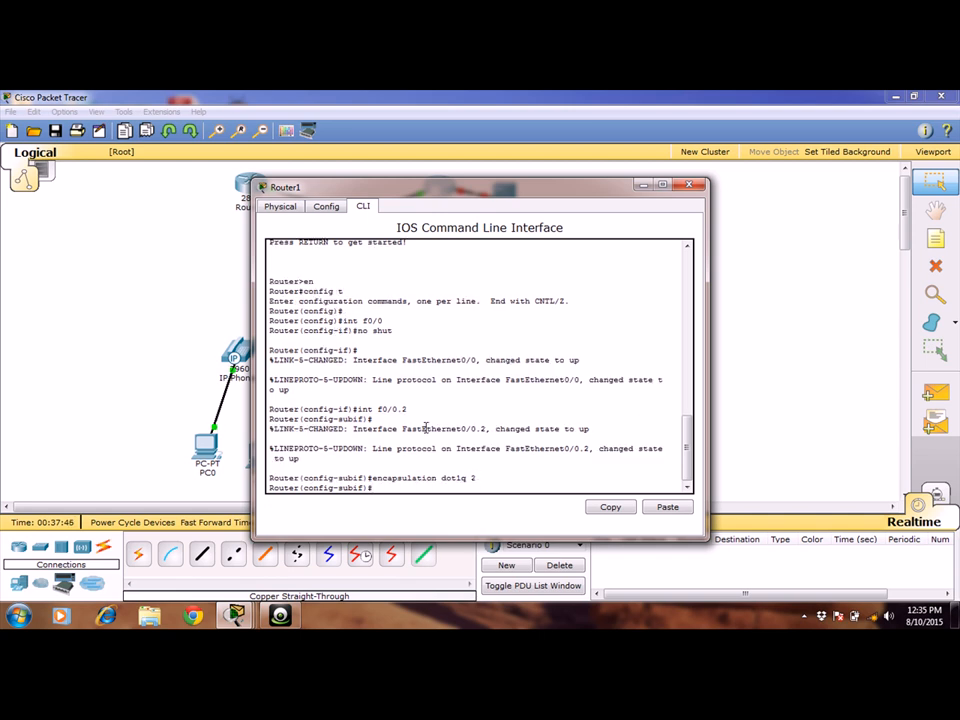
Assign IP address 192.168.10.1 with mask 255.255.255.0 to Router1's subinterface f0/0.2.
{"action": "type", "text": "ip address 192.168.10.1 255.255.2"}
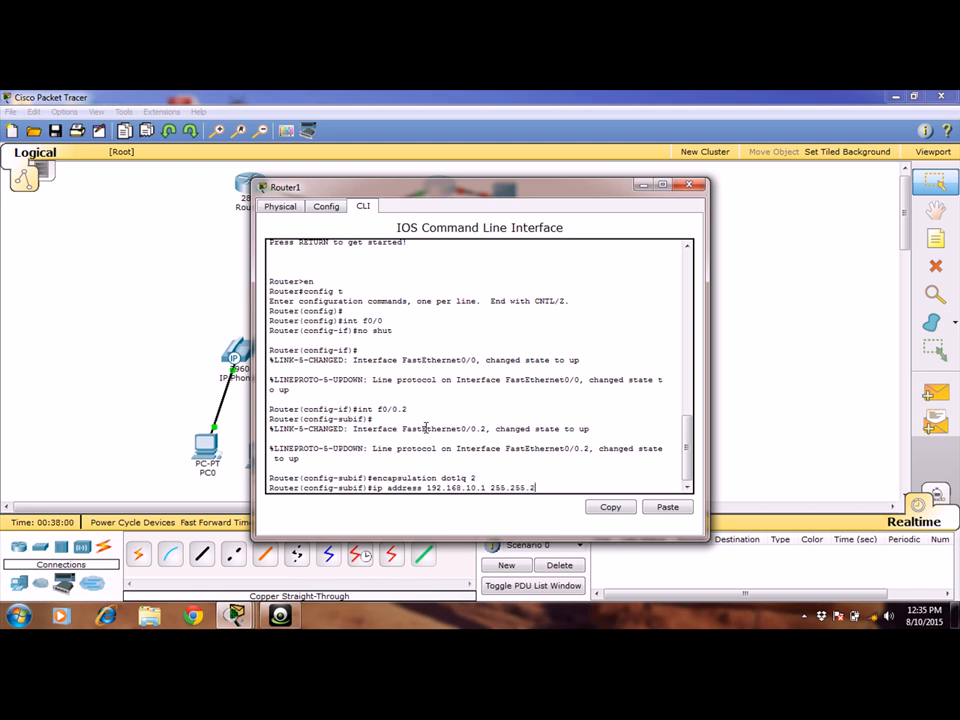
{"action": "type", "text": "55.0"}
{"action": "key", "text": "Return"}
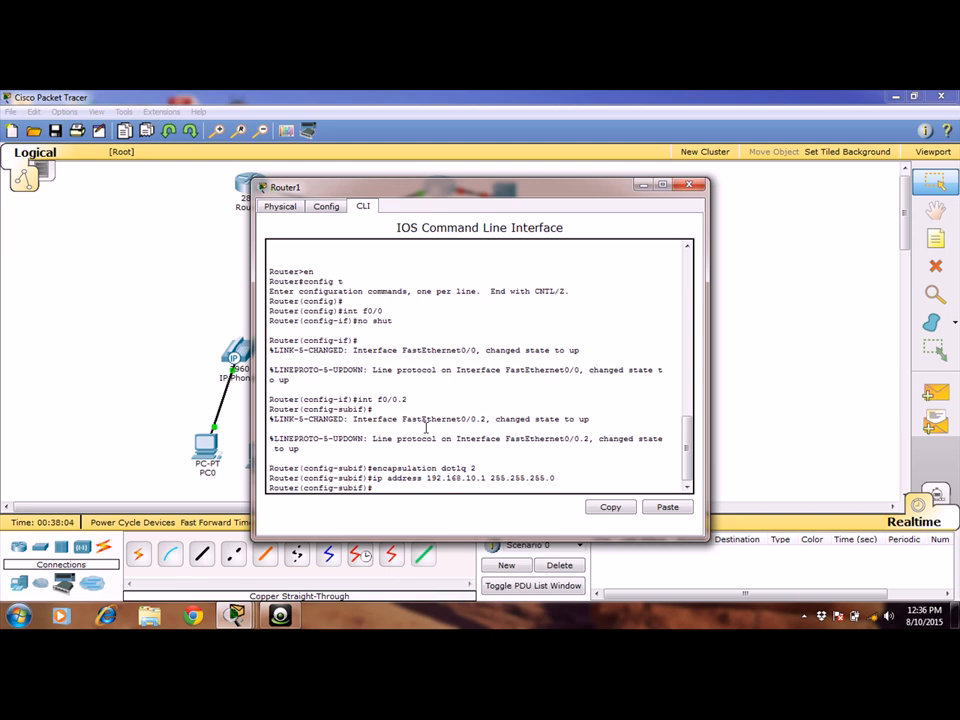
{"action": "key", "text": "Return"}
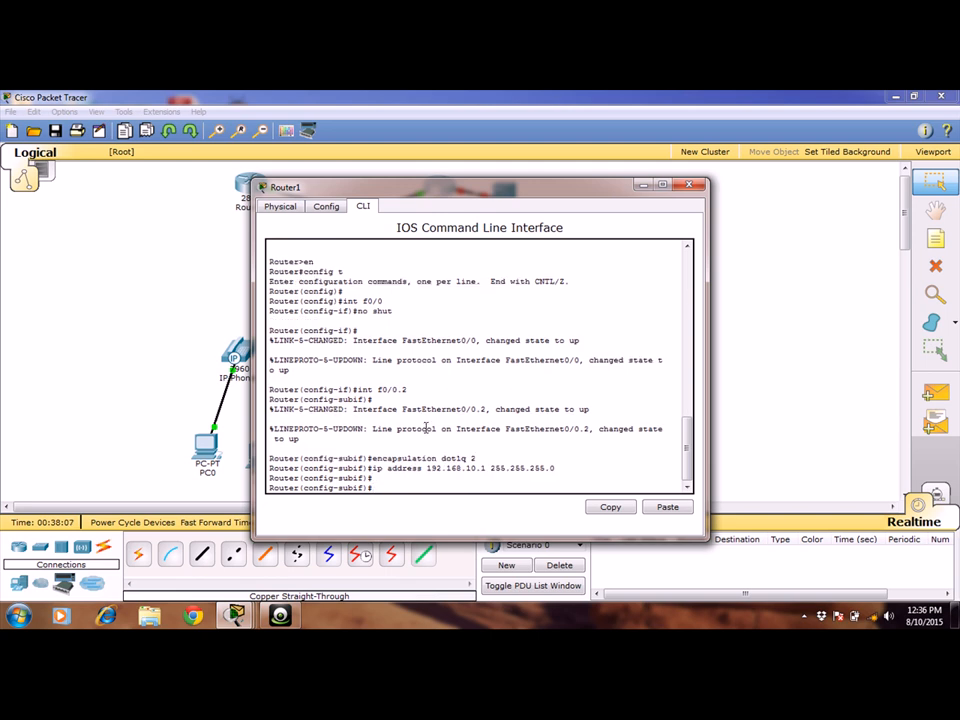
Create subinterface f0/0.4 on Router1.
{"action": "key", "text": "Up"}
{"action": "key", "text": "Up"}
{"action": "key", "text": "Up"}
{"action": "key", "text": "BackSpace"}
{"action": "type", "text": "4"}
{"action": "key", "text": "Return"}
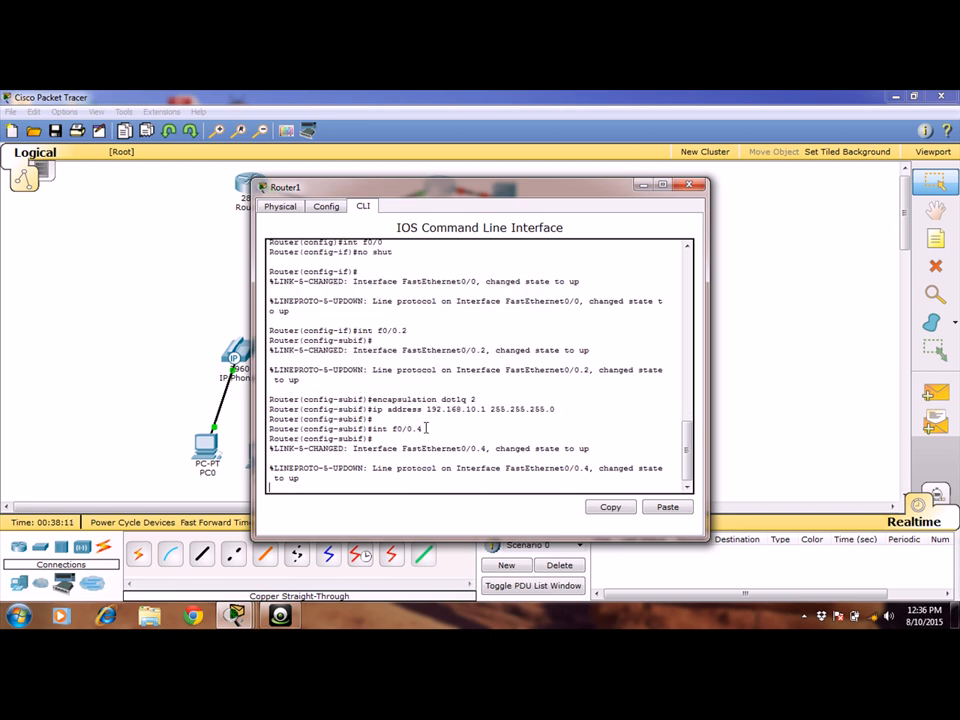
{"action": "key", "text": "Return"}
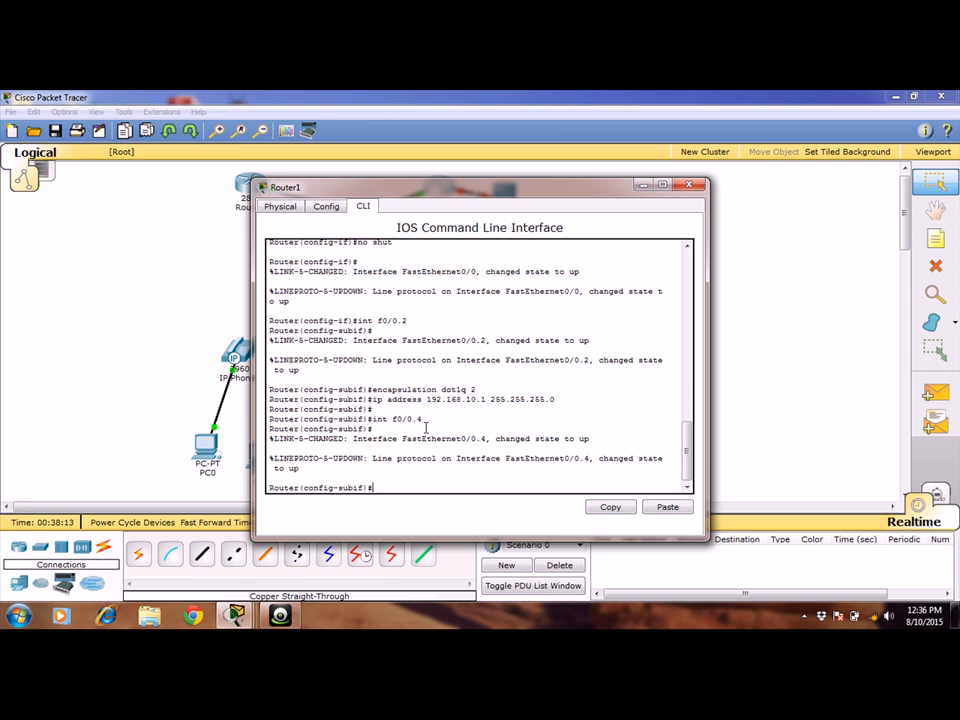
Set the encapsulation of subinterface f0/0.4 to dot1q 4.
{"action": "key", "text": "Up"}
{"action": "key", "text": "Up"}
{"action": "key", "text": "Up"}
{"action": "key", "text": "BackSpace"}
{"action": "type", "text": "4"}
{"action": "key", "text": "Return"}
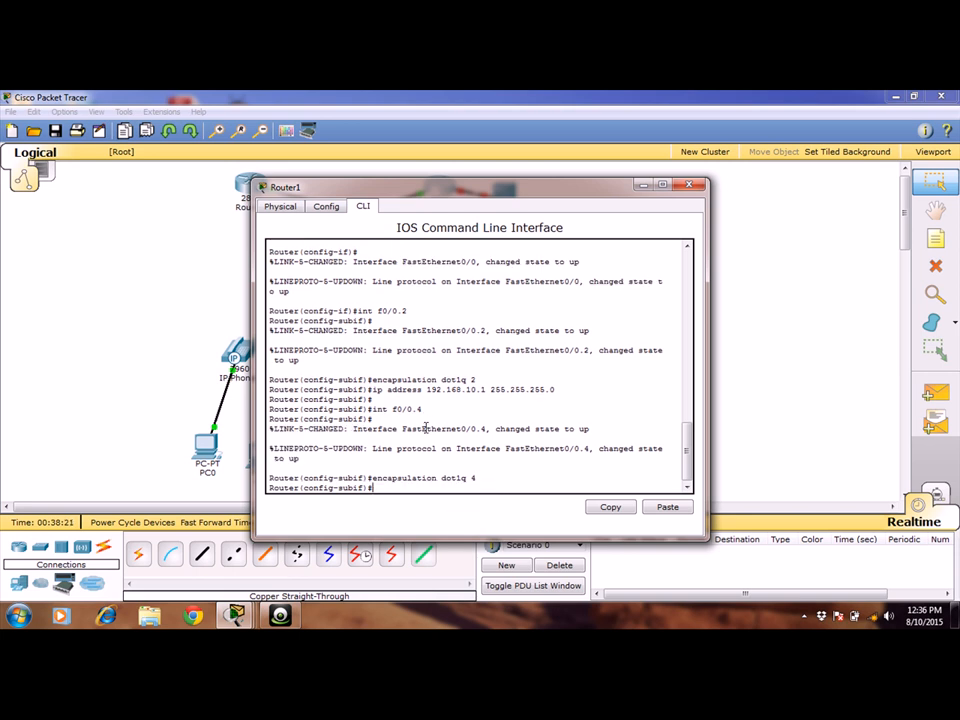
Assign IP address 192.168.20.1 with mask 255.255.255.0 to Router1's subinterface f0/0.4.
{"action": "key", "text": "Up"}
{"action": "key", "text": "Up"}
{"action": "key", "text": "Up"}
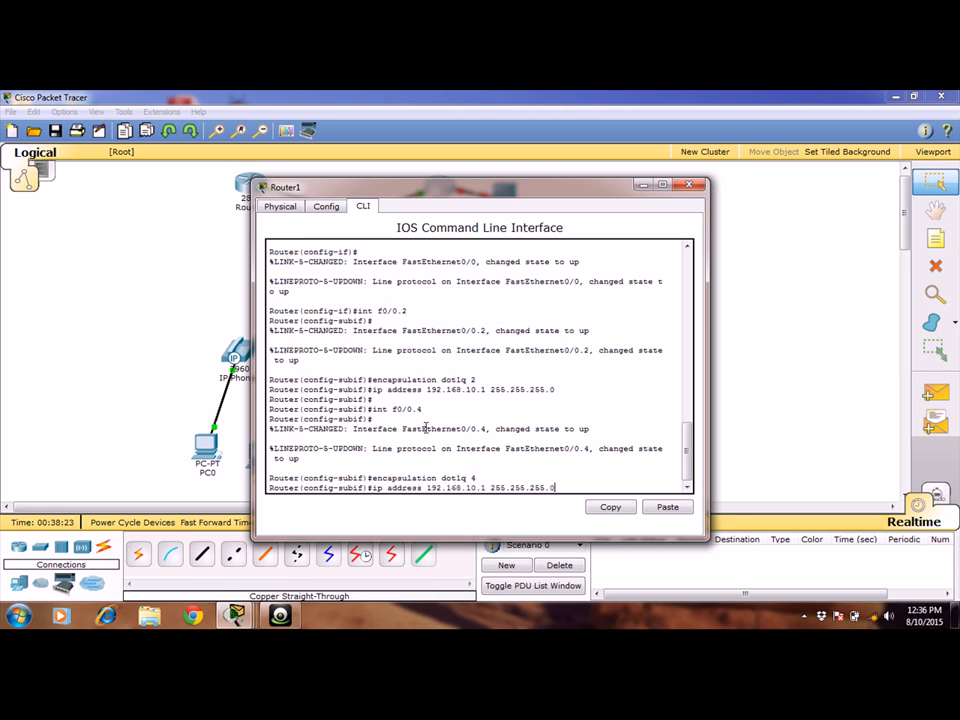
{"action": "key", "text": "Left"}
{"action": "key", "text": "Left"}
{"action": "key", "text": "Left"}
{"action": "key", "text": "Left"}
{"action": "key", "text": "Left"}
{"action": "key", "text": "Left"}
{"action": "key", "text": "Left"}
{"action": "key", "text": "Left"}
{"action": "key", "text": "Left"}
{"action": "key", "text": "Left"}
{"action": "key", "text": "Left"}
{"action": "key", "text": "Left"}
{"action": "key", "text": "Left"}
{"action": "key", "text": "Return"}
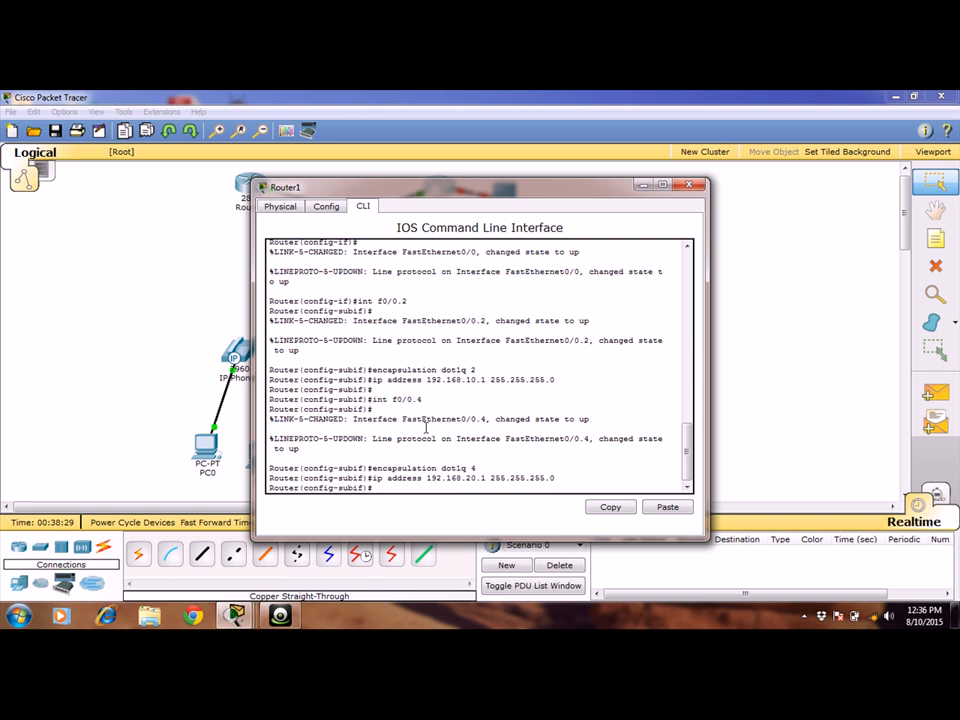
{"action": "key", "text": "Return"}
{"action": "key", "text": "Return"}
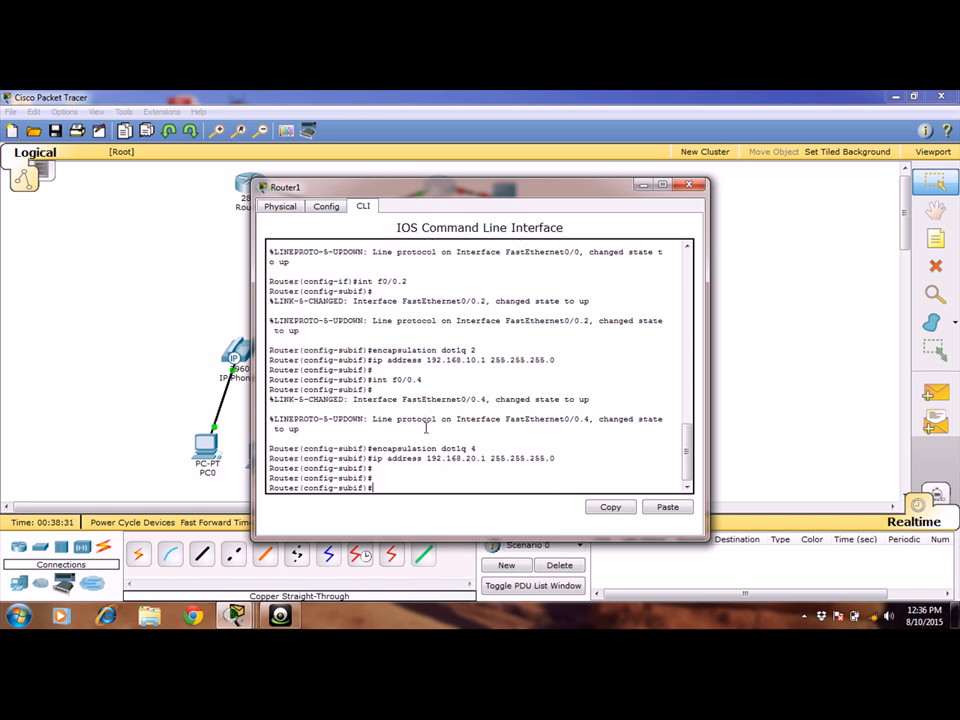
Exit subinterface configuration and enter Router1's telephony configuration mode with telephony-service.
{"action": "type", "text": "exit"}
{"action": "key", "text": "Return"}
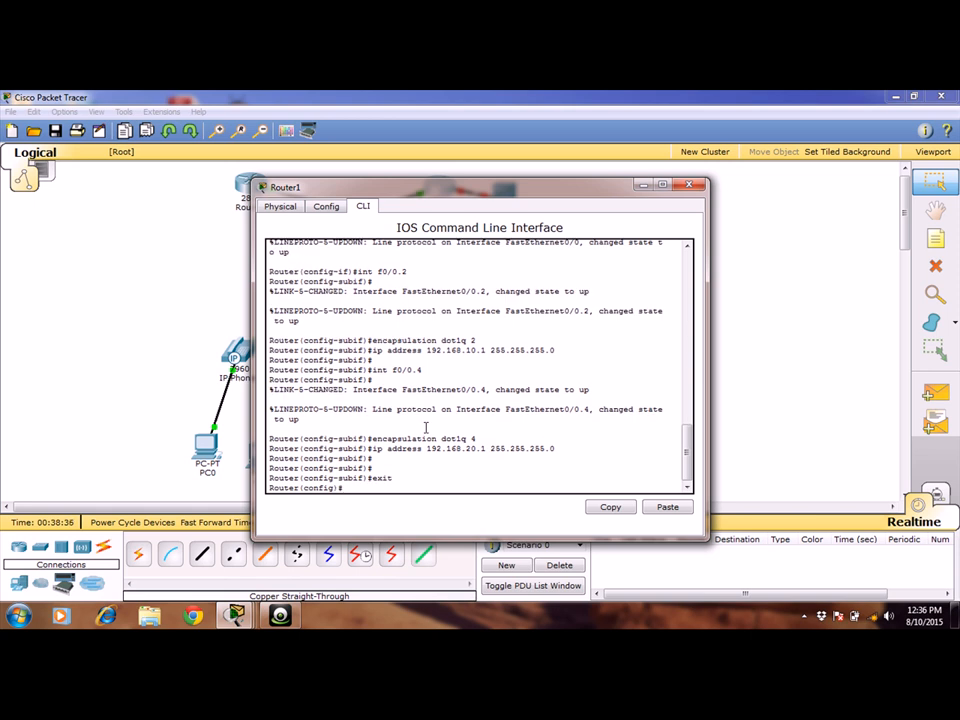
{"action": "type", "text": "telephony-service"}
{"action": "key", "text": "Return"}
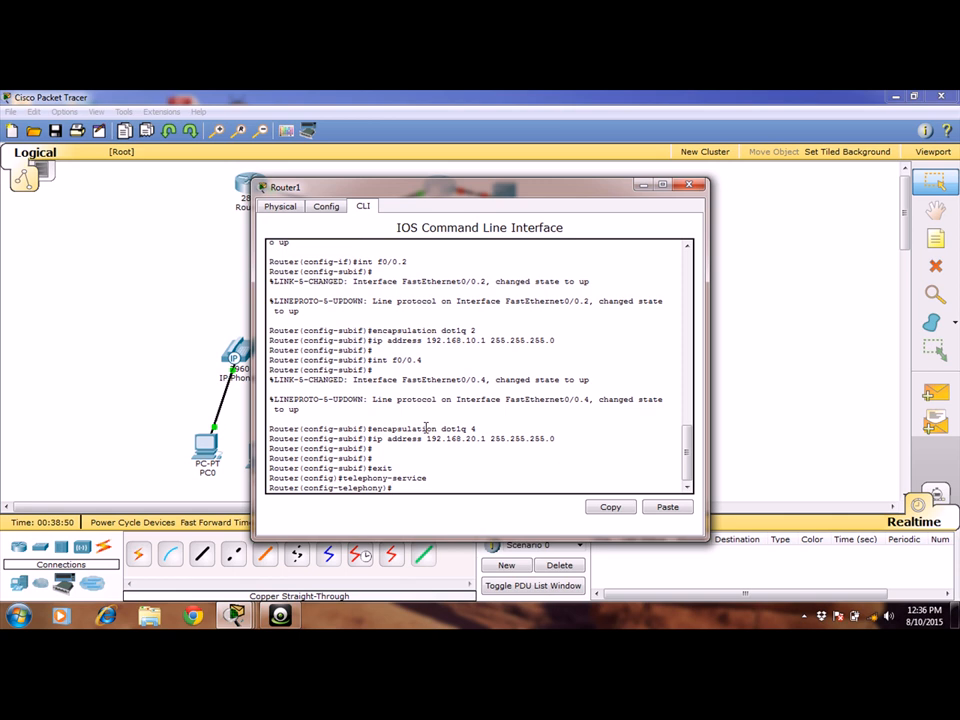
Limit the telephony service to 10 directory numbers and 10 phones with max-dn 10 and max-ephone 10.
{"action": "type", "text": "max-dn 10"}
{"action": "key", "text": "Return"}
{"action": "type", "text": "max"}
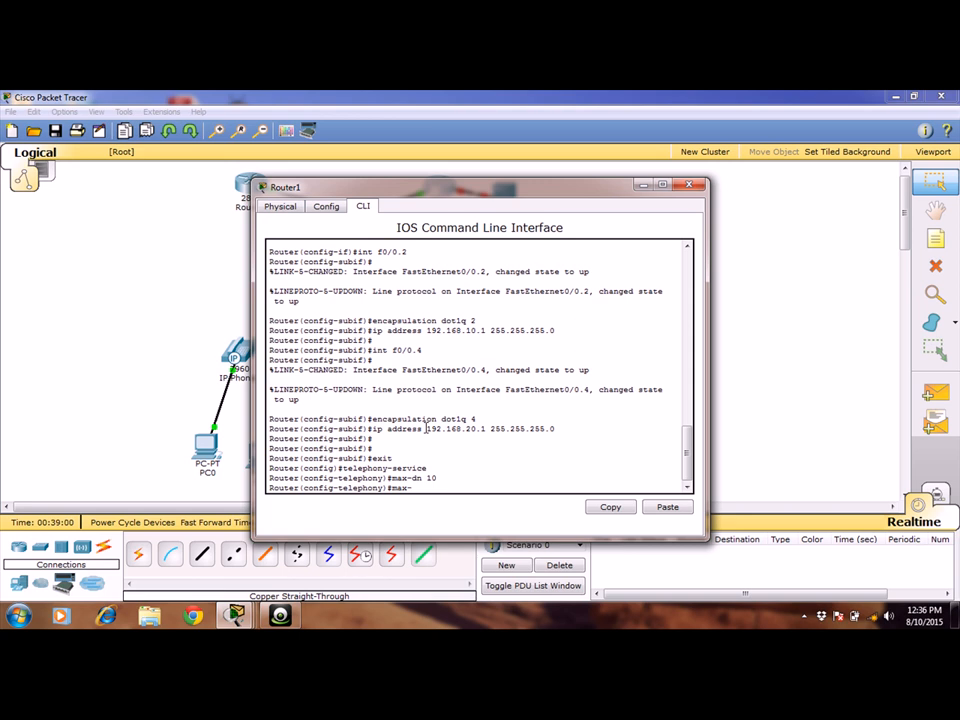
{"action": "type", "text": "-ephone 10"}
{"action": "key", "text": "Return"}
{"action": "key", "text": "Return"}
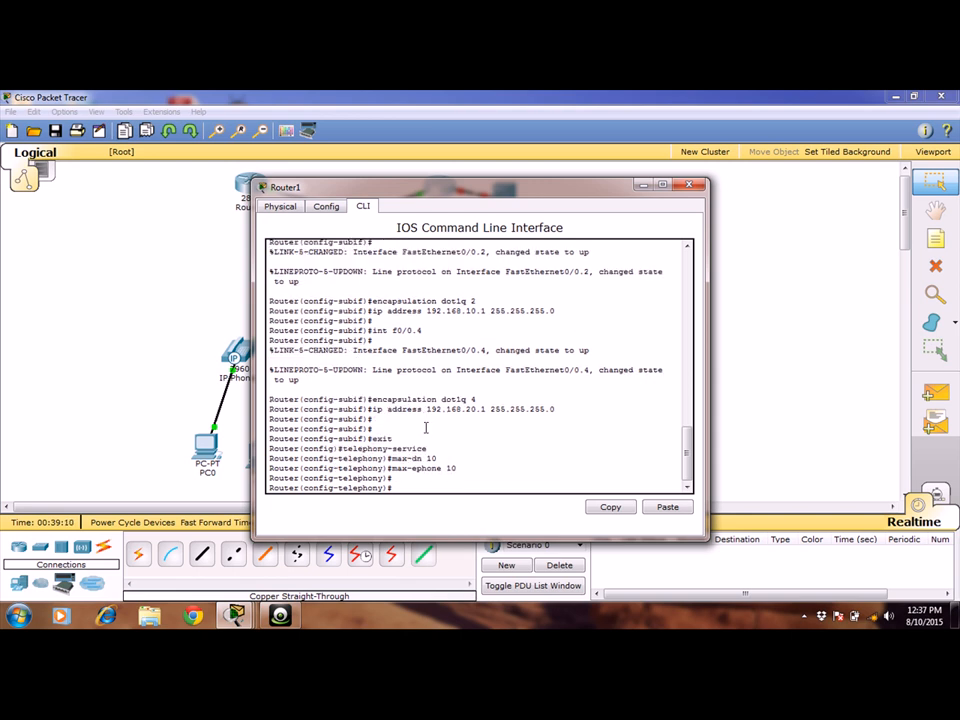
Set the telephony service's source address with ip source-address 192.168.10.1 port 2000.
{"action": "type", "text": "ip source-address 192.168."}
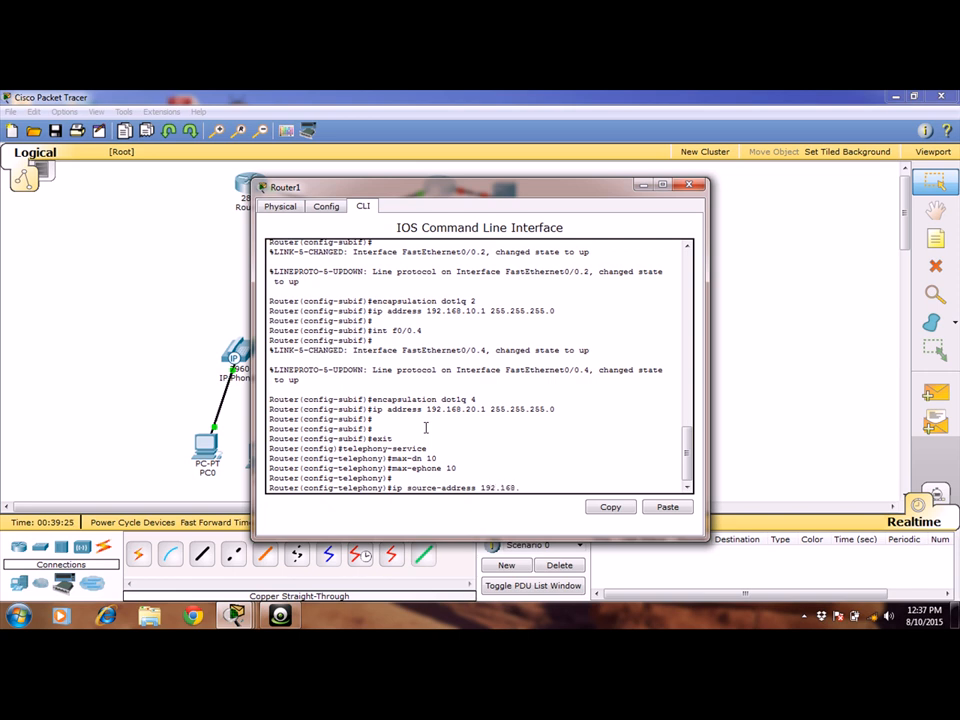
{"action": "type", "text": "10.1 por"}
{"action": "key", "text": "BackSpace"}
{"action": "key", "text": "BackSpace"}
{"action": "type", "text": "55.255.255.0"}
{"action": "key", "text": "BackSpace"}
{"action": "key", "text": "BackSpace"}
{"action": "key", "text": "BackSpace"}
{"action": "key", "text": "BackSpace"}
{"action": "key", "text": "BackSpace"}
{"action": "key", "text": "BackSpace"}
{"action": "key", "text": "BackSpace"}
{"action": "key", "text": "BackSpace"}
{"action": "key", "text": "BackSpace"}
{"action": "key", "text": "BackSpace"}
{"action": "key", "text": "BackSpace"}
{"action": "key", "text": "BackSpace"}
{"action": "key", "text": "BackSpace"}
{"action": "key", "text": "BackSpace"}
{"action": "type", "text": "port 2000"}
{"action": "key", "text": "Return"}
{"action": "key", "text": "Return"}
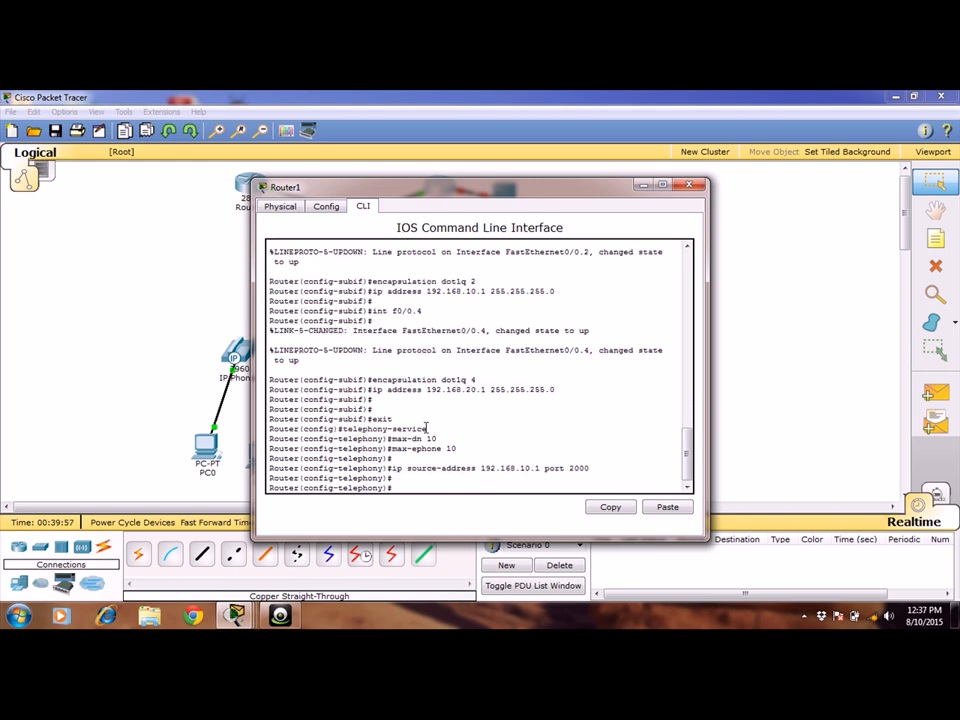
Create directory entry ephone-dn 1 on Router1 and give it number 2001.
{"action": "type", "text": "ephone-dn 1"}
{"action": "key", "text": "Return"}
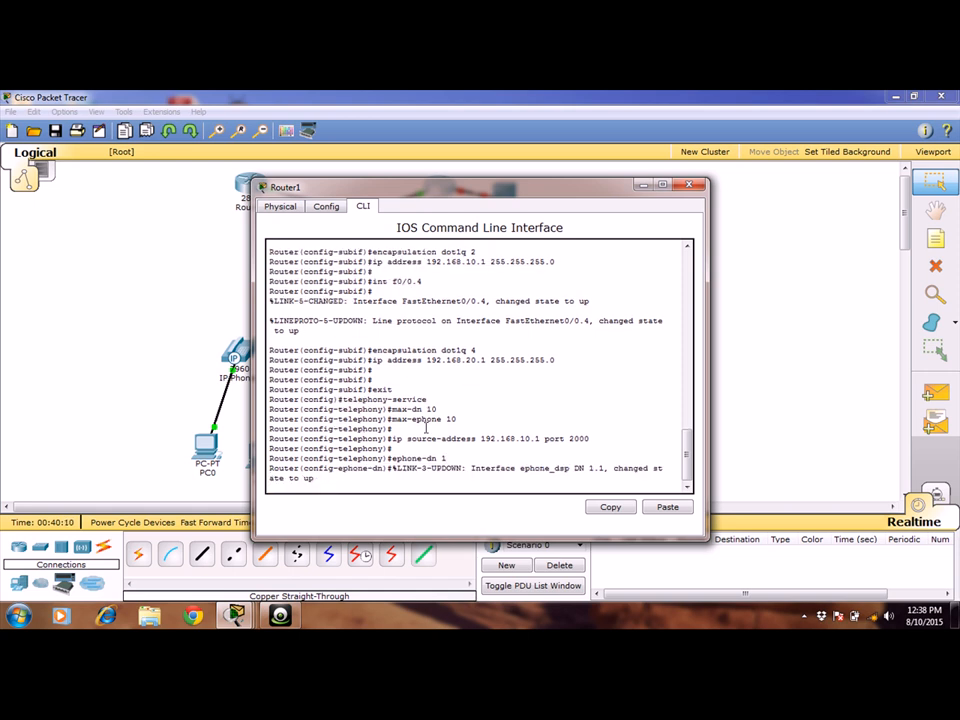
{"action": "key", "text": "Return"}
{"action": "type", "text": "n"}
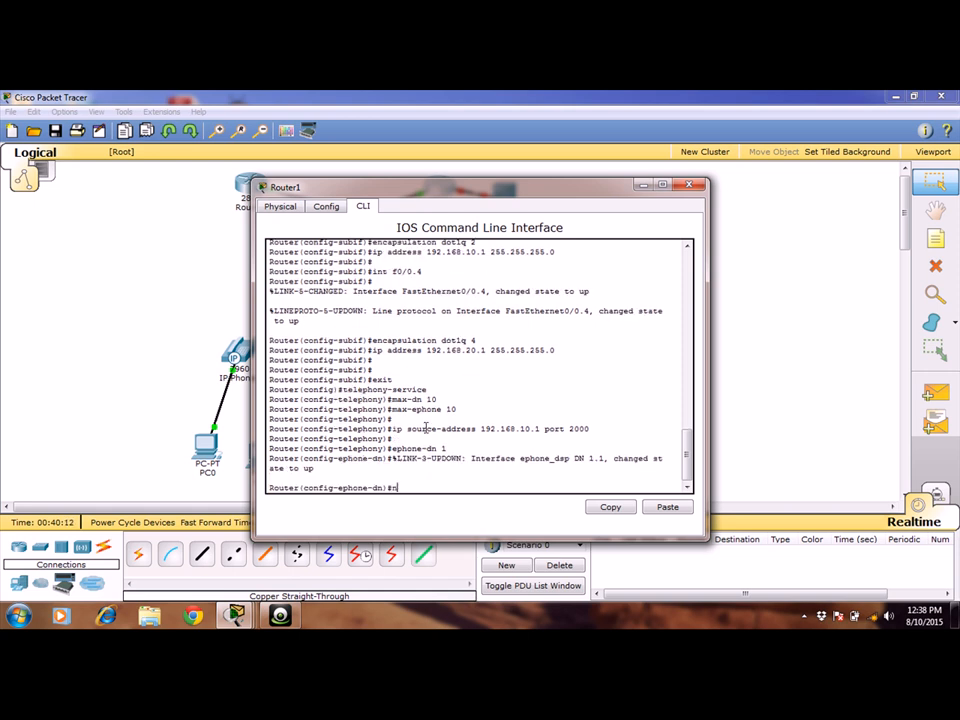
{"action": "type", "text": "umber 2001"}
{"action": "key", "text": "Return"}
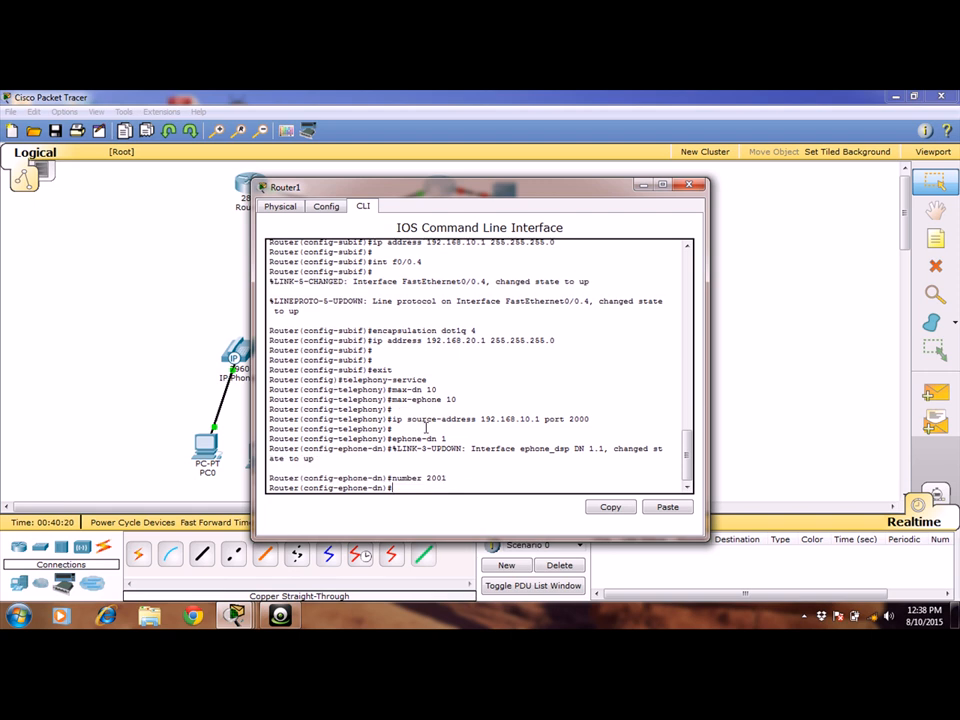
Create directory entry ephone-dn 2 and give it number 2002.
{"action": "key", "text": "Up"}
{"action": "key", "text": "Up"}
{"action": "key", "text": "BackSpace"}
{"action": "type", "text": "2"}
{"action": "key", "text": "Return"}
{"action": "key", "text": "Up"}
{"action": "key", "text": "Up"}
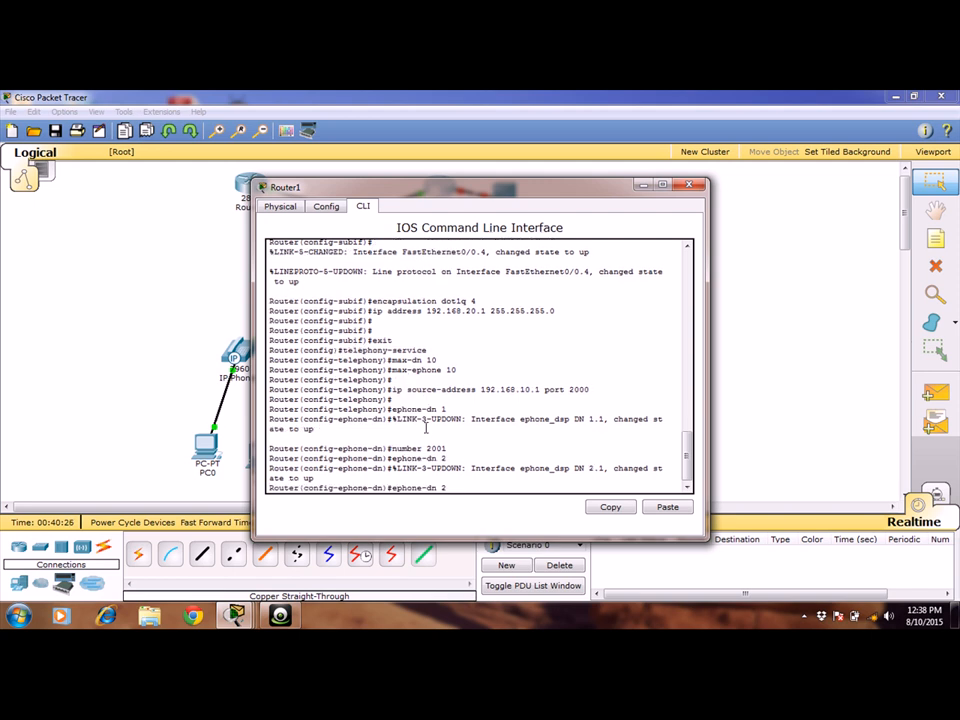
{"action": "key", "text": "BackSpace"}
{"action": "type", "text": "2"}
{"action": "key", "text": "Return"}
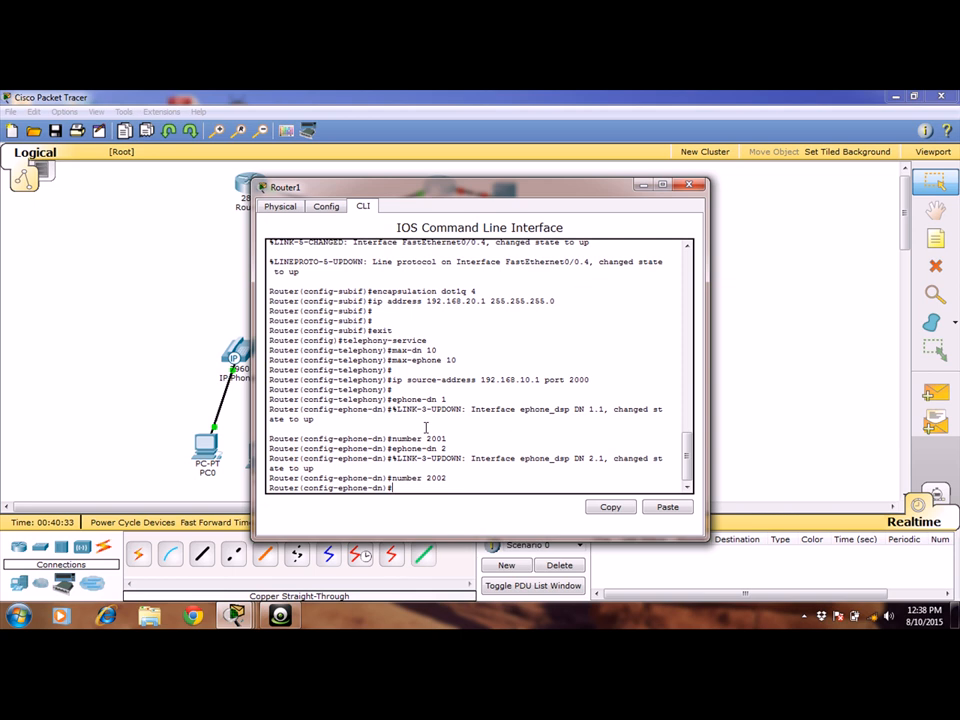
Create directory entry ephone-dn 3 and give it number 2003.
{"action": "type", "text": "ephone-dn 2"}
{"action": "key", "text": "BackSpace"}
{"action": "type", "text": "3"}
{"action": "key", "text": "Return"}
{"action": "key", "text": "Up"}
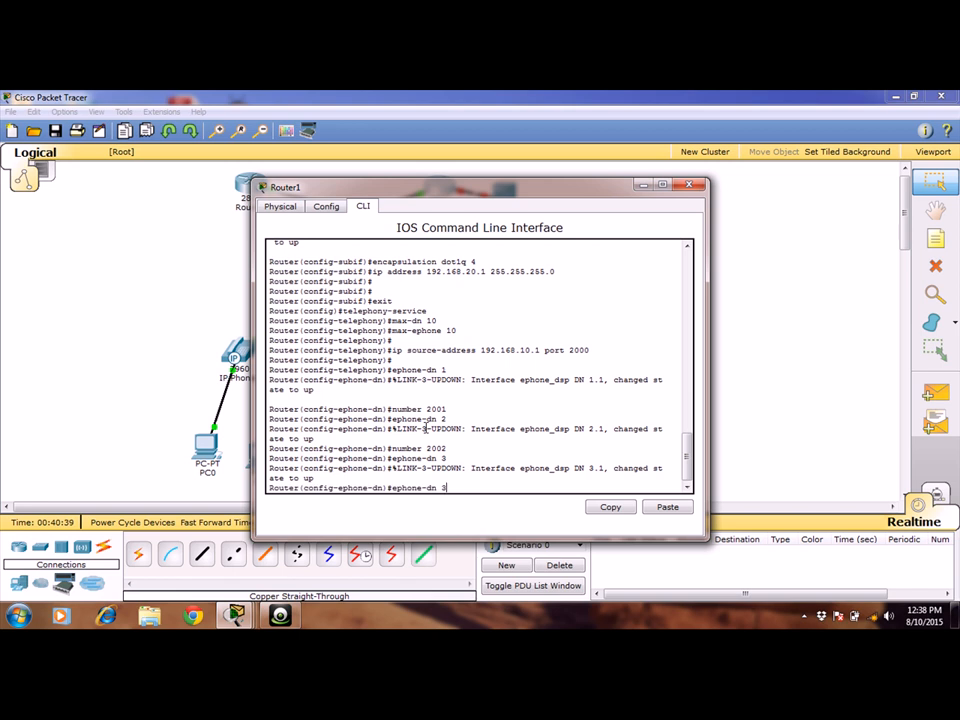
{"action": "key", "text": "Up"}
{"action": "key", "text": "Return"}
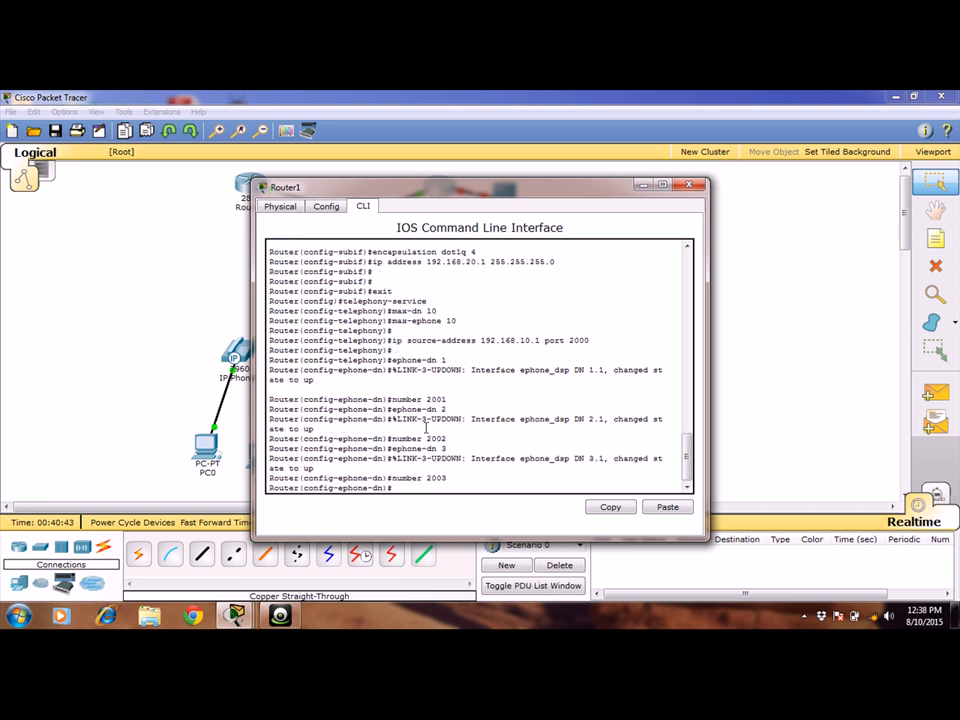
Create directory entry ephone-dn 4 and give it number 2004.
{"action": "key", "text": "Up"}
{"action": "key", "text": "Up"}
{"action": "type", "text": "4"}
{"action": "key", "text": "Return"}
{"action": "key", "text": "Up"}
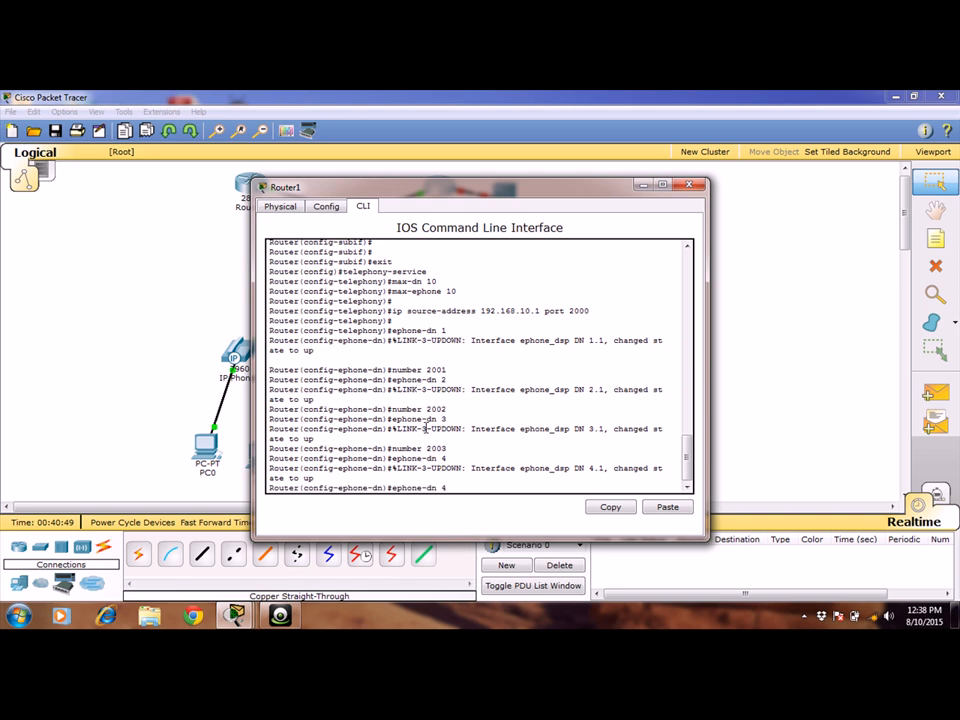
Create directory entry ephone-dn 5 and give it number 2005.
{"action": "key", "text": "Up"}
{"action": "key", "text": "BackSpace"}
{"action": "type", "text": "4"}
{"action": "key", "text": "Return"}
{"action": "key", "text": "Up"}
{"action": "key", "text": "Up"}
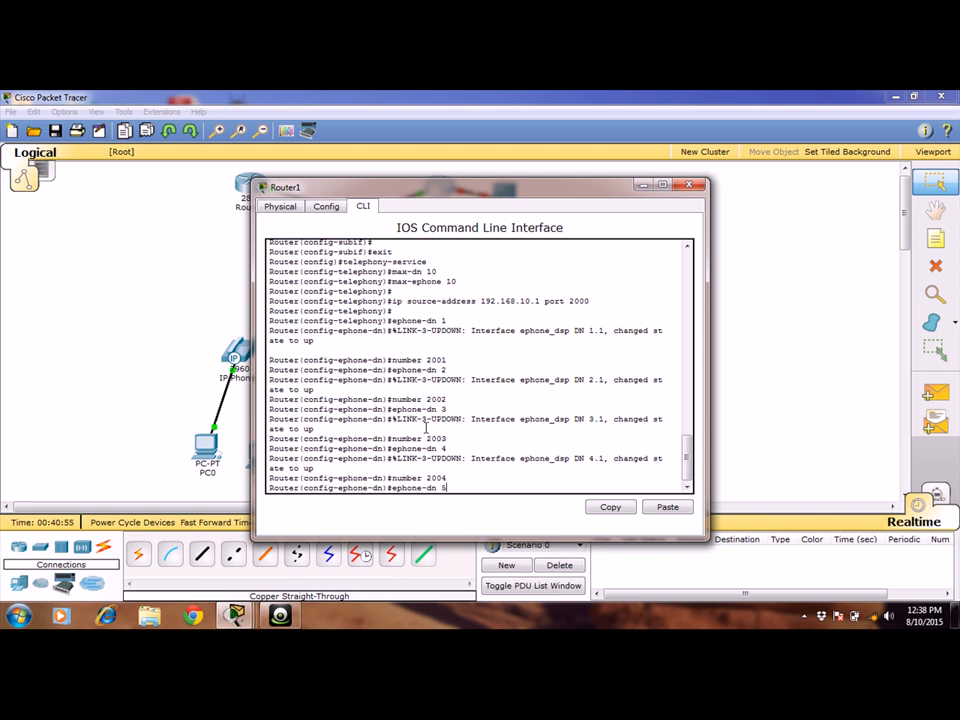
{"action": "key", "text": "Return"}
{"action": "key", "text": "Up"}
{"action": "key", "text": "Up"}
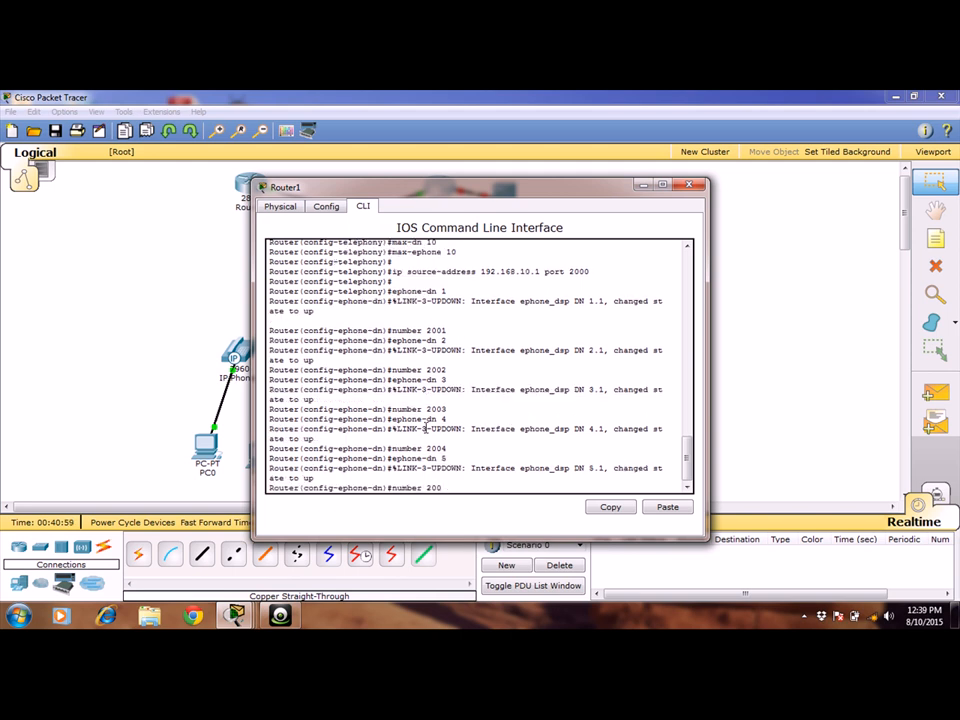
{"action": "type", "text": "5"}
{"action": "key", "text": "Return"}
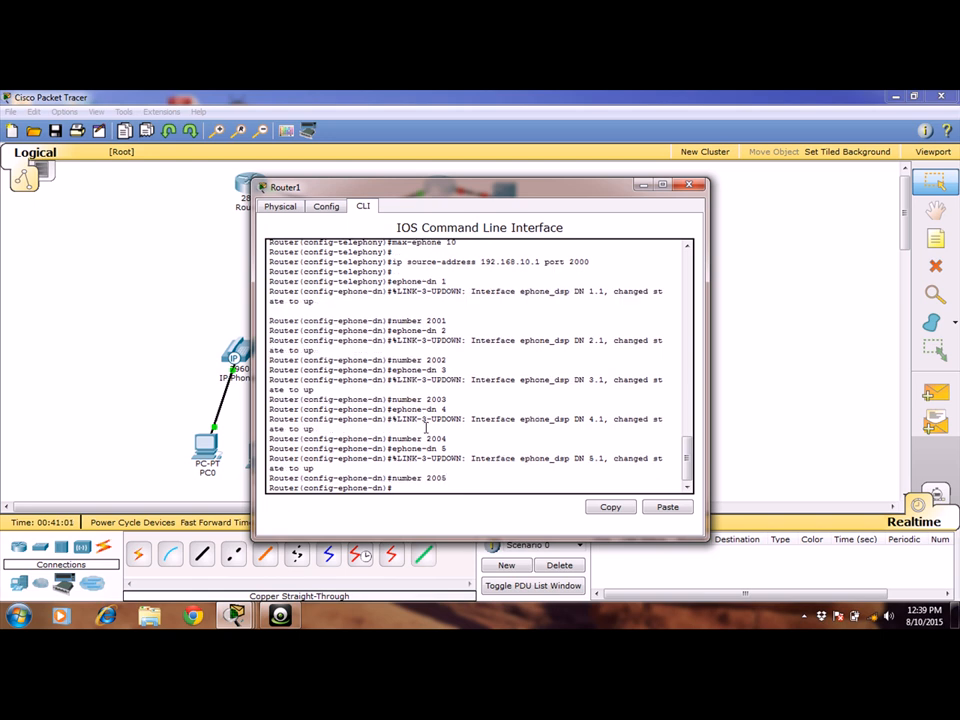
Create directory entry ephone-dn 6 and give it number 2006.
{"action": "key", "text": "Up"}
{"action": "key", "text": "Up"}
{"action": "type", "text": "6"}
{"action": "key", "text": "Return"}
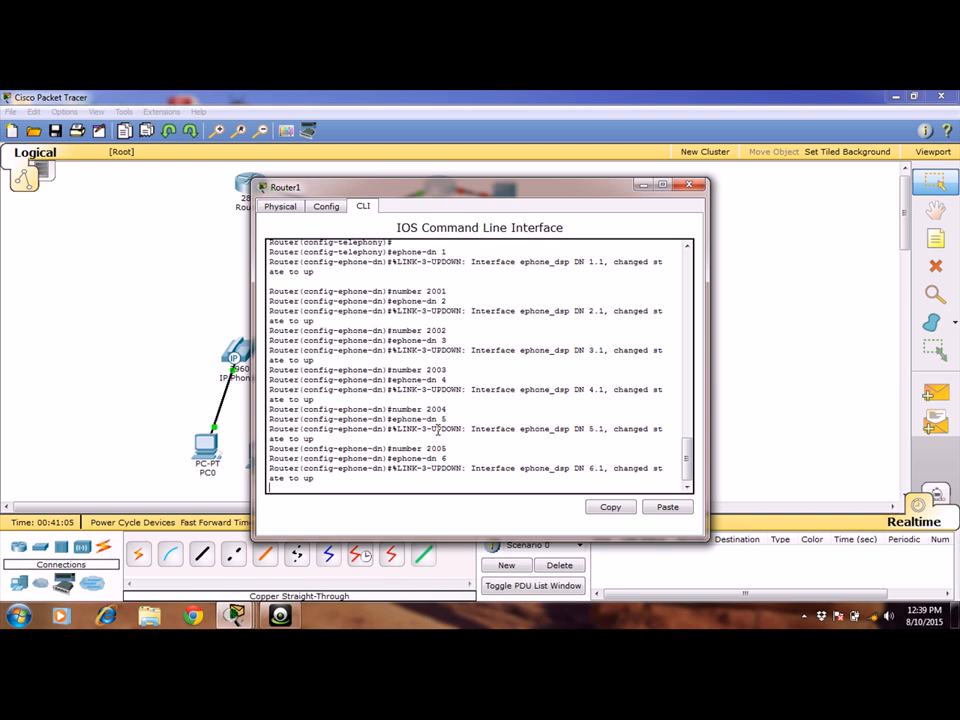
{"action": "key", "text": "Up"}
{"action": "key", "text": "Up"}
{"action": "key", "text": "BackSpace"}
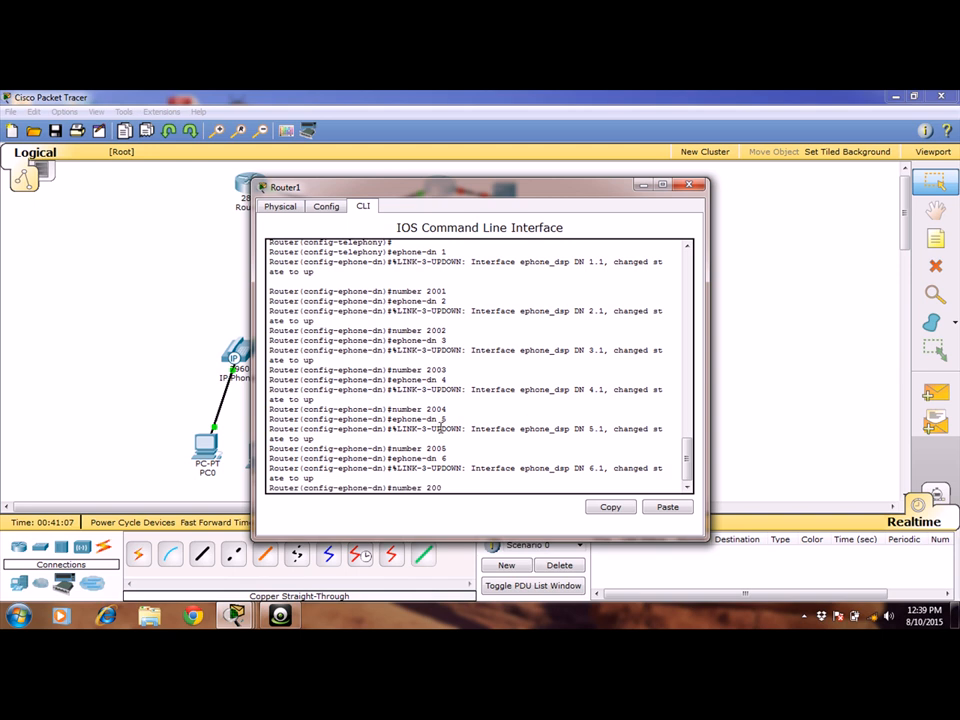
{"action": "type", "text": "6"}
{"action": "key", "text": "Return"}
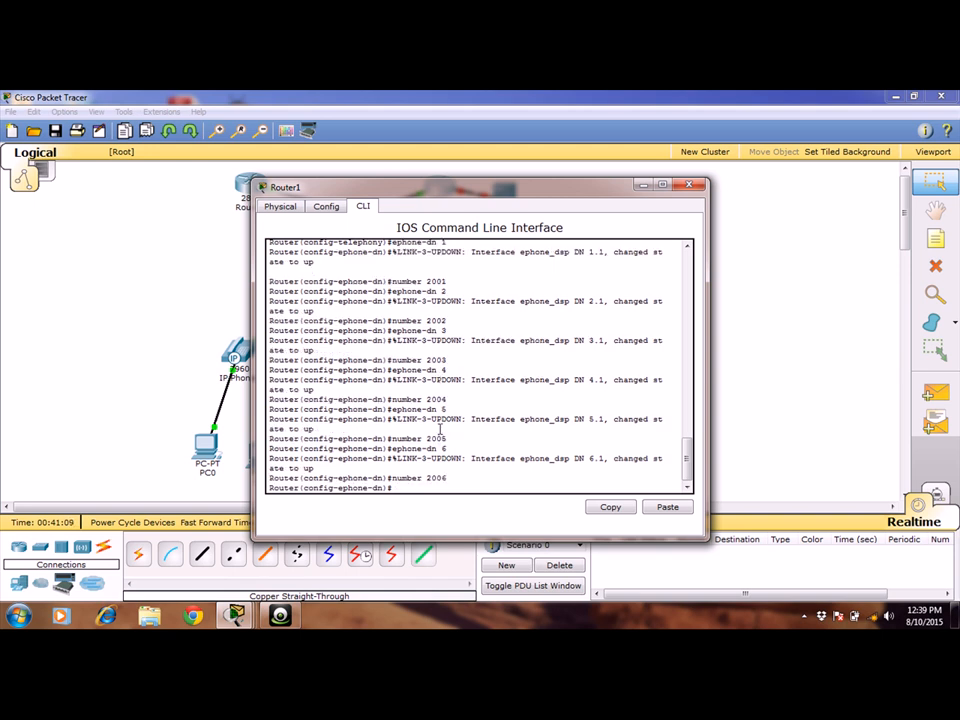
Create directory entry ephone-dn 7 and give it number 2007.
{"action": "key", "text": "Up"}
{"action": "key", "text": "Up"}
{"action": "key", "text": "BackSpace"}
{"action": "type", "text": "7"}
{"action": "key", "text": "Return"}
{"action": "key", "text": "Up"}
{"action": "key", "text": "Up"}
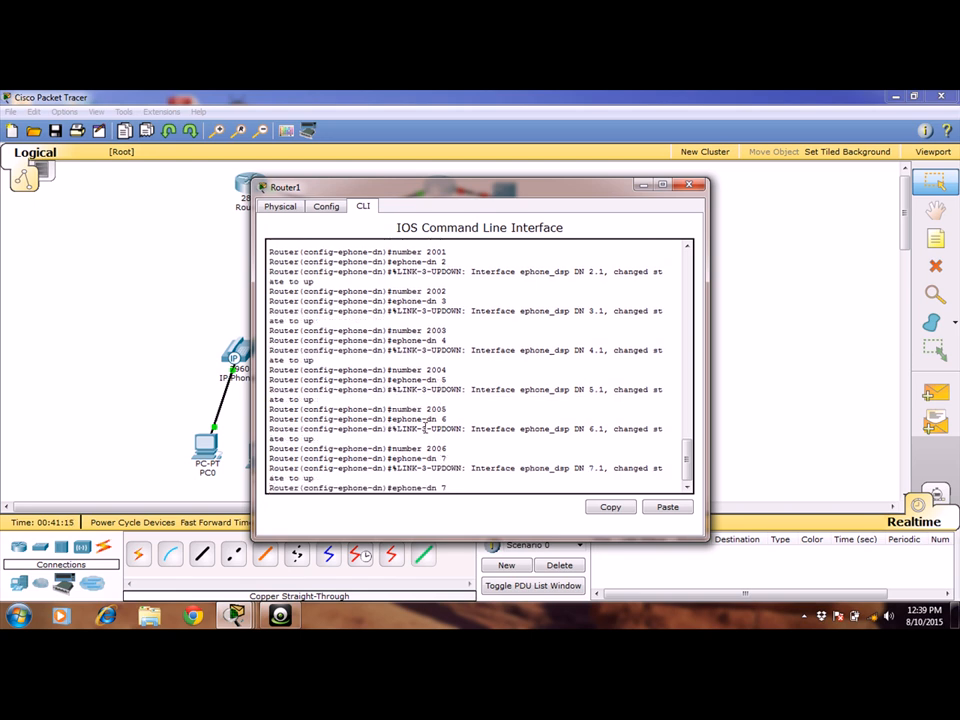
{"action": "key", "text": "BackSpace"}
{"action": "type", "text": "7"}
{"action": "key", "text": "Return"}
{"action": "key", "text": "Return"}
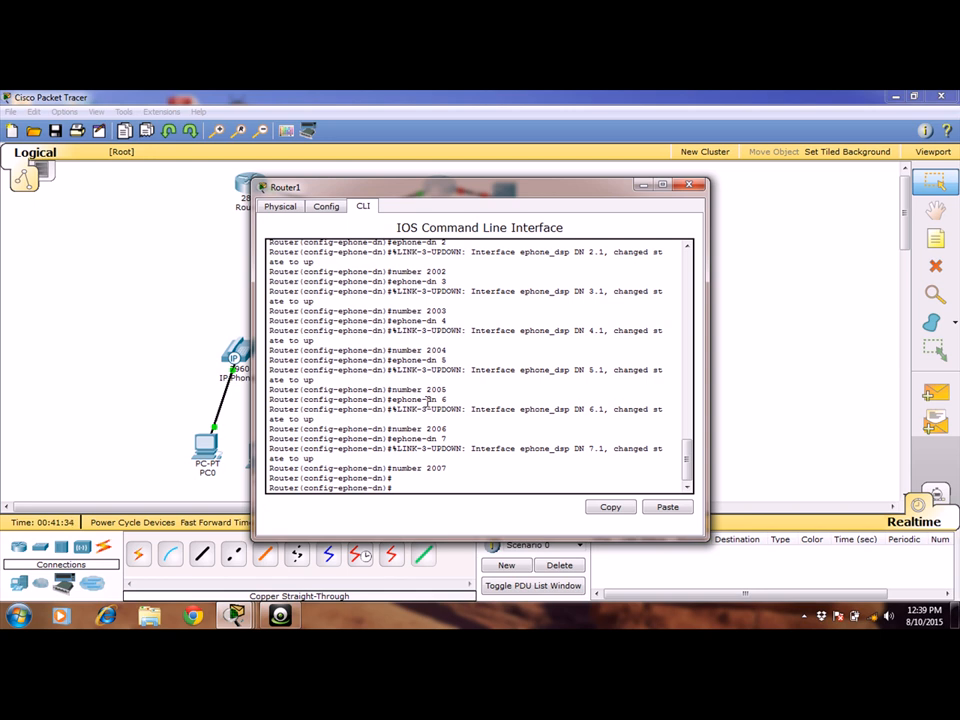
Create ephone 1 on Router1 and enter its configuration.
{"action": "type", "text": "ephone 1"}
{"action": "key", "text": "Return"}
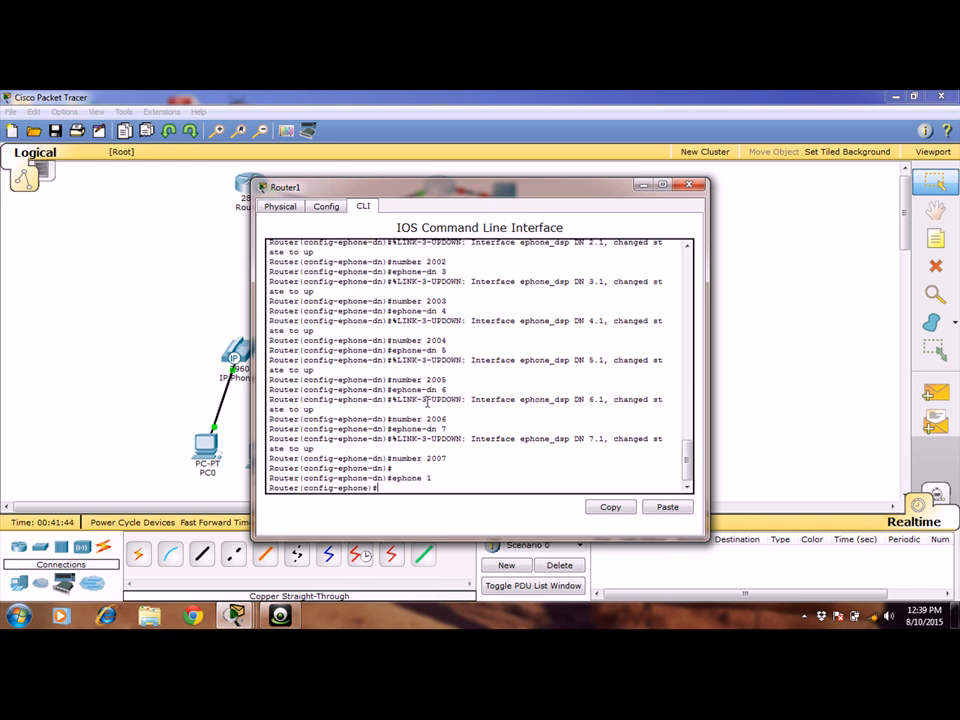
Assign button 1:1 to ephone 1.
{"action": "type", "text": "nube"}
{"action": "type", "text": "r"}
{"action": "key", "text": "BackSpace"}
{"action": "key", "text": "BackSpace"}
{"action": "key", "text": "BackSpace"}
{"action": "type", "text": "mber"}
{"action": "type", "text": " 1"}
{"action": "type", "text": ":1"}
{"action": "key", "text": "Left"}
{"action": "key", "text": "Left"}
{"action": "key", "text": "Left"}
{"action": "key", "text": "Left"}
{"action": "key", "text": "Left"}
{"action": "key", "text": "BackSpace"}
{"action": "key", "text": "BackSpace"}
{"action": "key", "text": "BackSpace"}
{"action": "key", "text": "BackSpace"}
{"action": "key", "text": "BackSpace"}
{"action": "key", "text": "BackSpace"}
{"action": "type", "text": "button"}
{"action": "key", "text": "Return"}
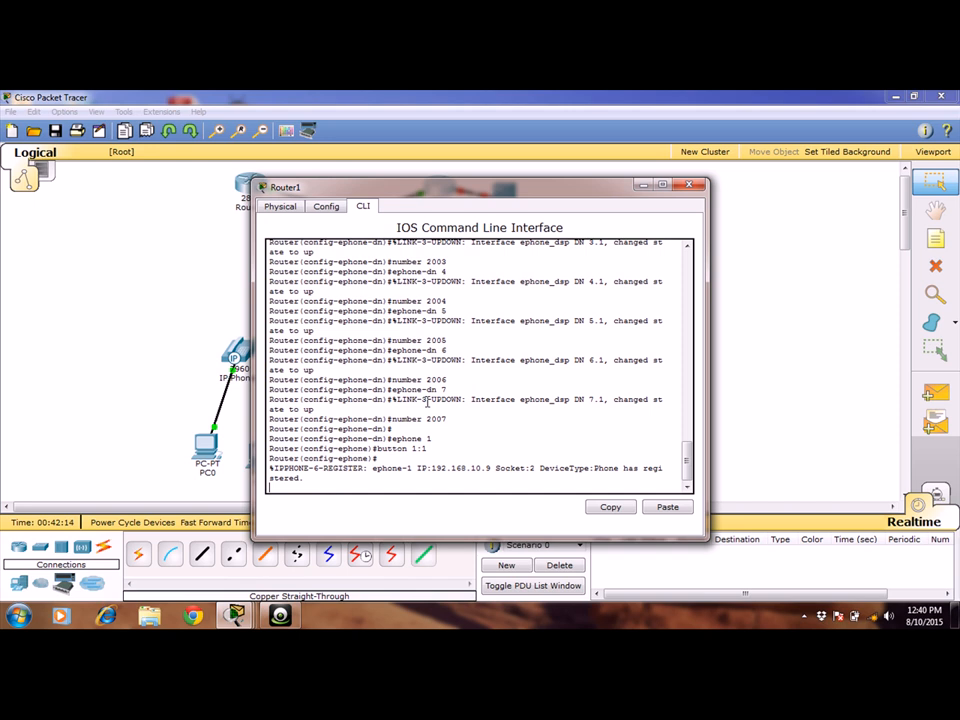
{"action": "key", "text": "Return"}
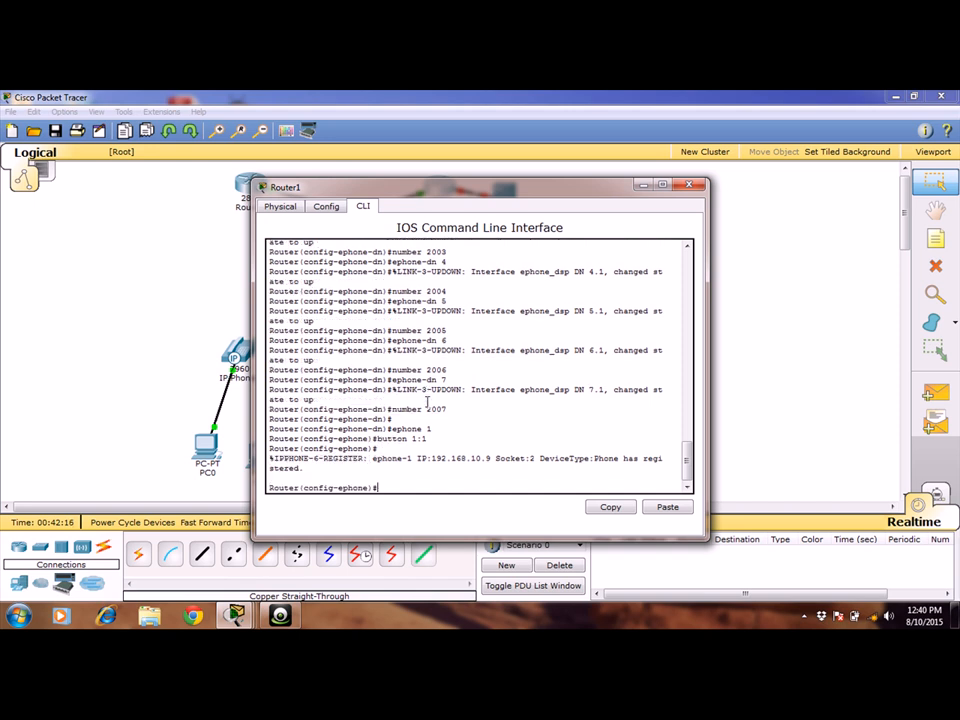
Create ephone 2 and assign it button 1:2.
{"action": "key", "text": "Up"}
{"action": "key", "text": "Up"}
{"action": "key", "text": "BackSpace"}
{"action": "type", "text": "2"}
{"action": "key", "text": "Return"}
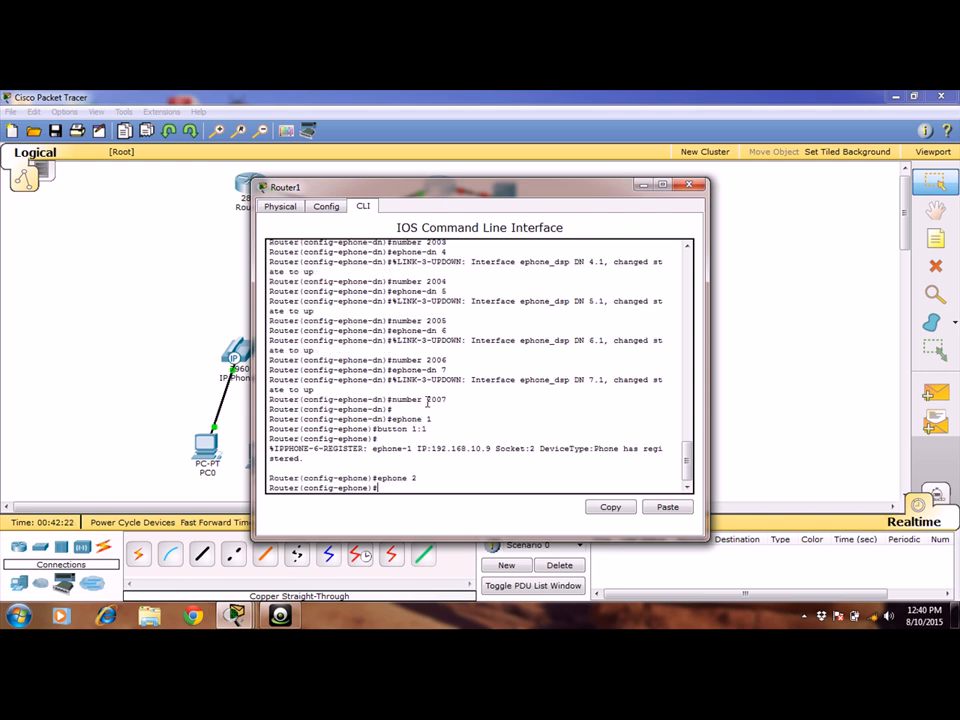
{"action": "key", "text": "Up"}
{"action": "key", "text": "Up"}
{"action": "key", "text": "BackSpace"}
{"action": "type", "text": "2"}
{"action": "key", "text": "Return"}
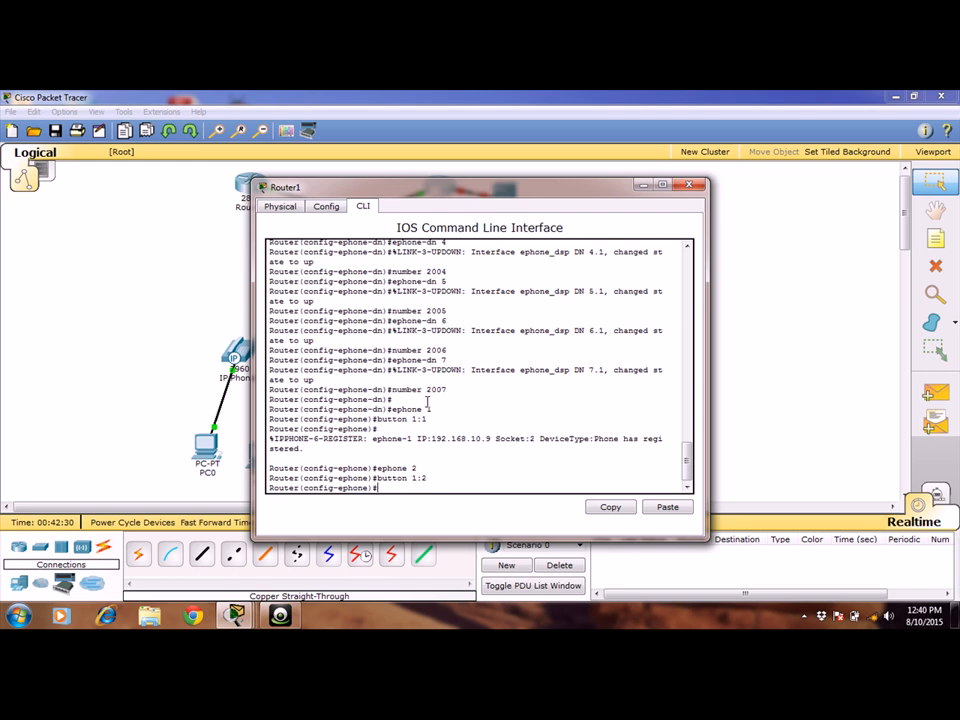
Create ephone 3 and assign it button 1:3.
{"action": "key", "text": "Up"}
{"action": "key", "text": "Up"}
{"action": "key", "text": "BackSpace"}
{"action": "type", "text": "3"}
{"action": "key", "text": "Return"}
{"action": "key", "text": "Up"}
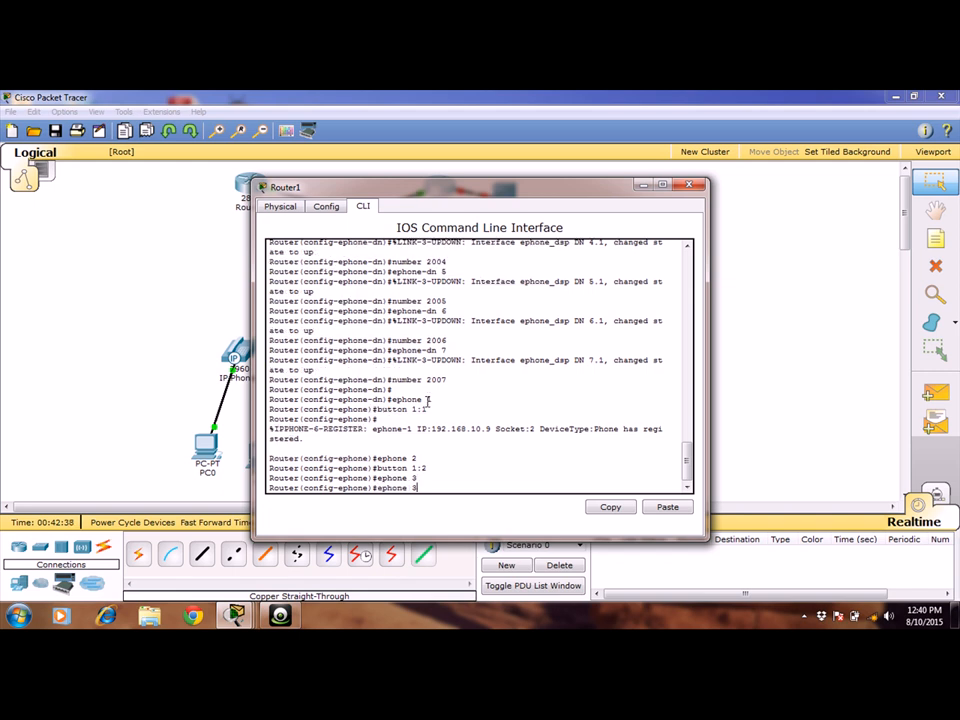
{"action": "key", "text": "Up"}
{"action": "key", "text": "BackSpace"}
{"action": "type", "text": "3"}
{"action": "key", "text": "Return"}
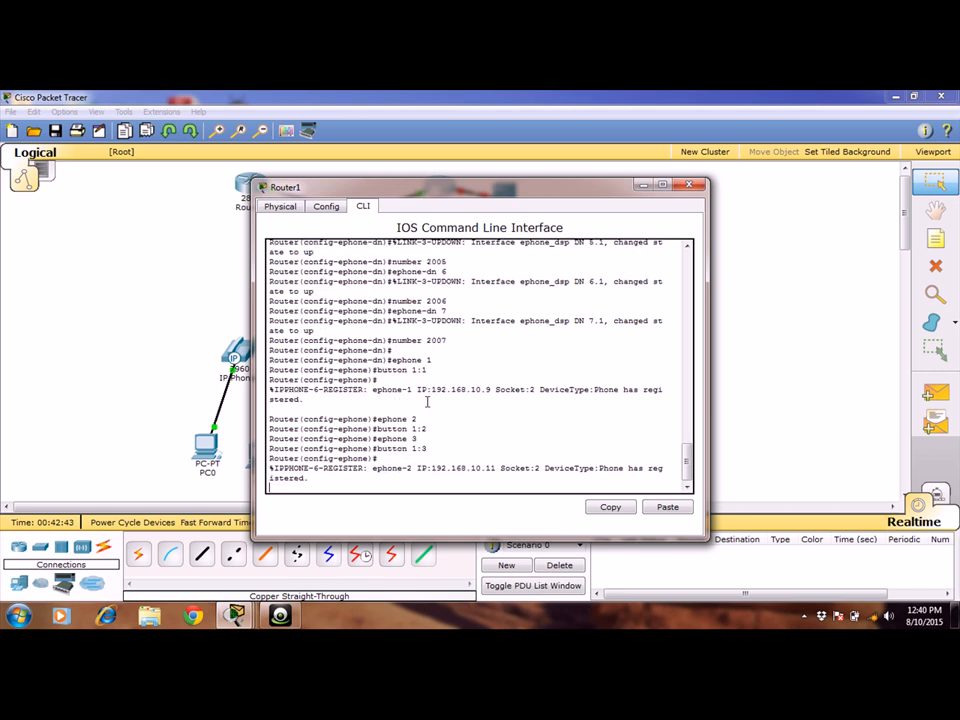
{"action": "key", "text": "Up"}
{"action": "key", "text": "Return"}
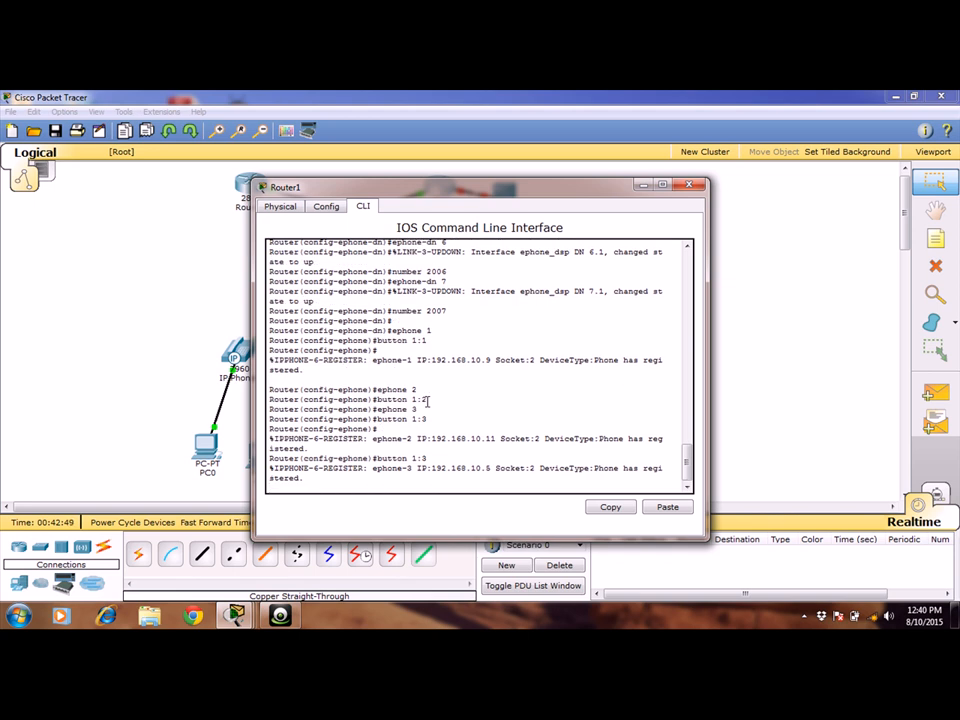
Create ephone 4 and assign it button 1:4.
{"action": "type", "text": "ephone 3"}
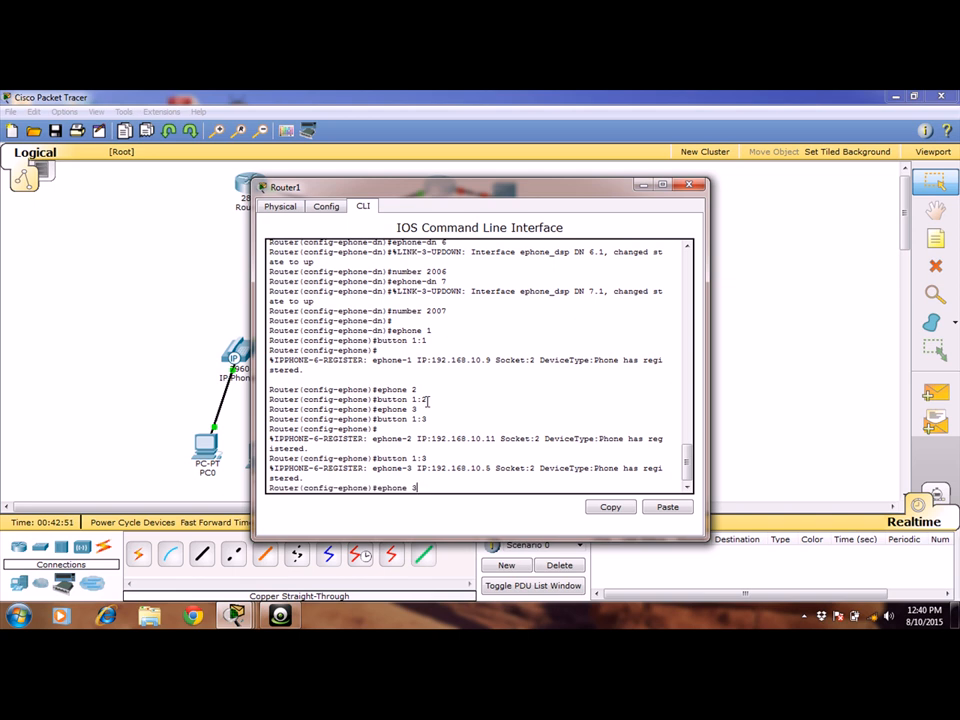
{"action": "key", "text": "BackSpace"}
{"action": "type", "text": "4"}
{"action": "key", "text": "Return"}
{"action": "key", "text": "Up"}
{"action": "key", "text": "Up"}
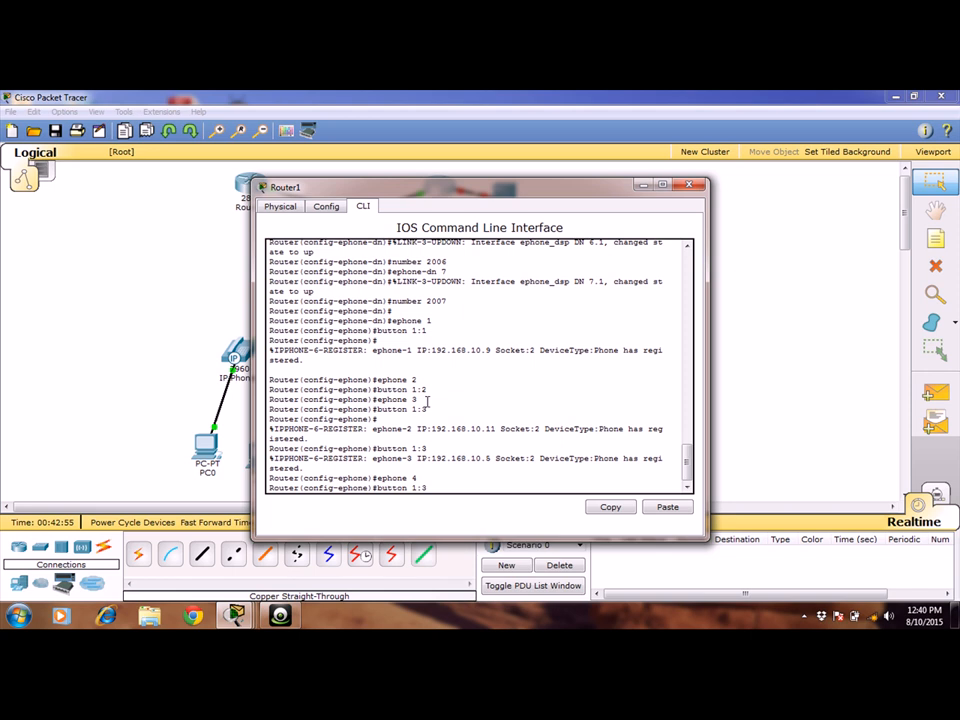
{"action": "key", "text": "BackSpace"}
{"action": "type", "text": "4"}
{"action": "key", "text": "Return"}
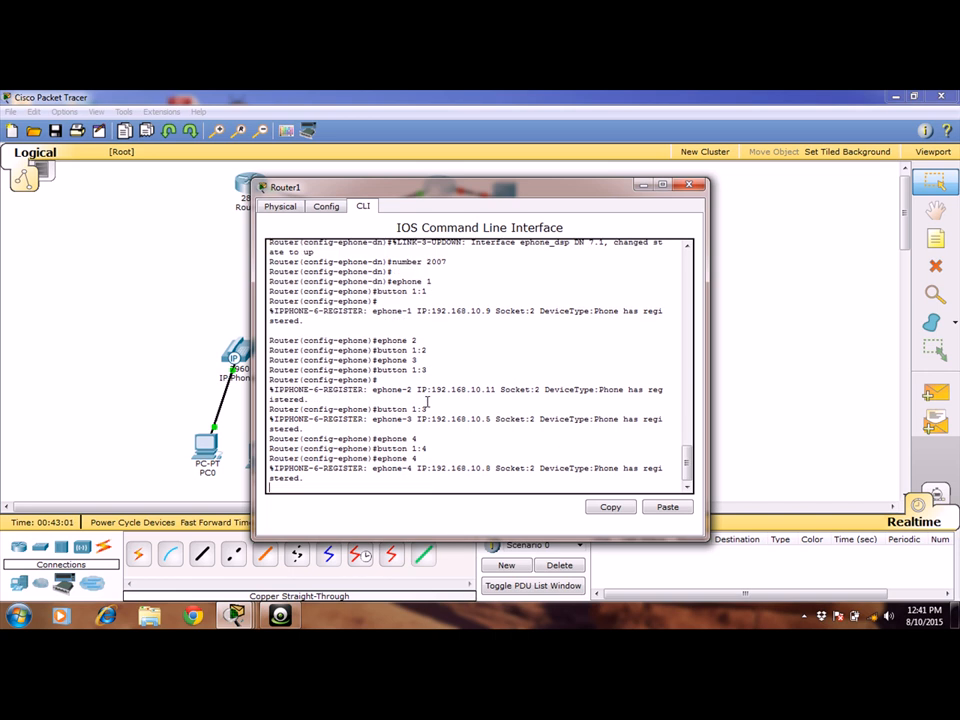
Create ephone 5 and assign it button 1:5.
{"action": "key", "text": "Up"}
{"action": "key", "text": "Up"}
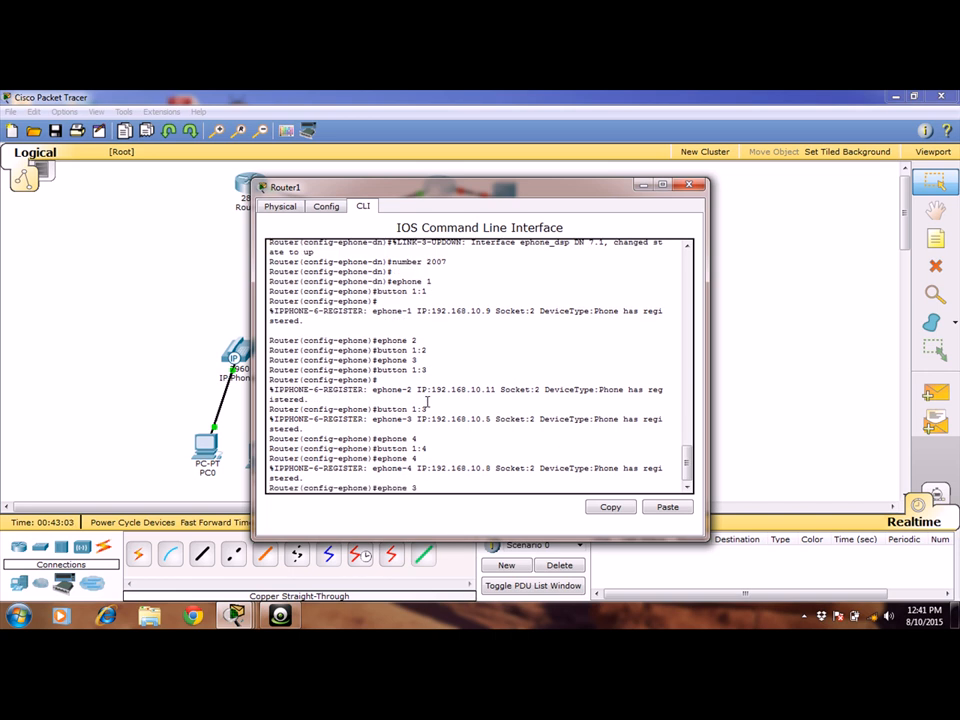
{"action": "key", "text": "BackSpace"}
{"action": "type", "text": "5"}
{"action": "key", "text": "Return"}
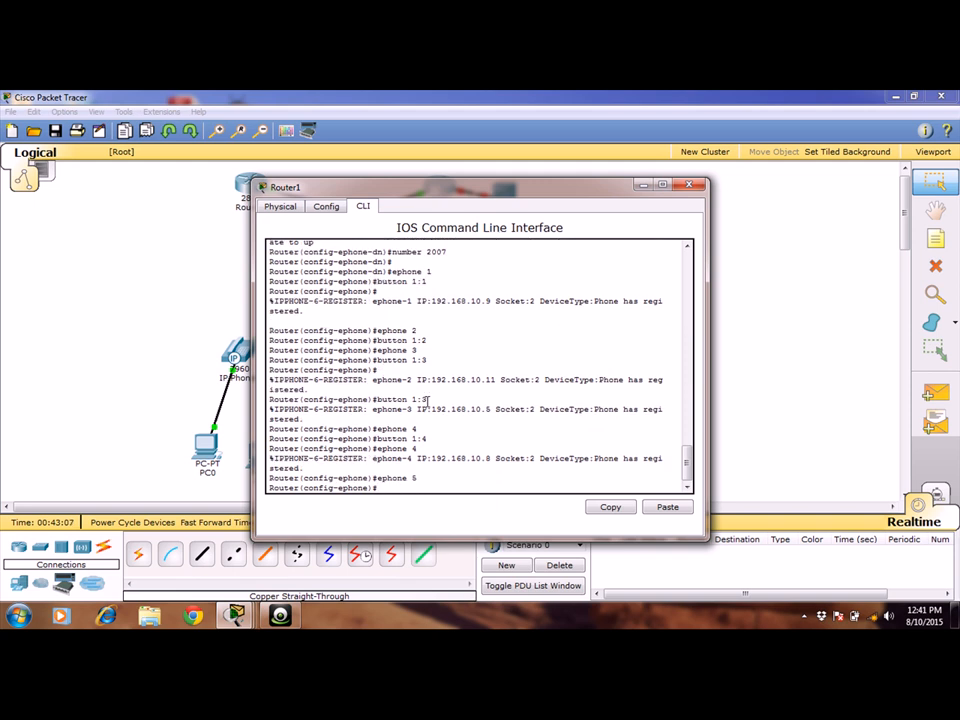
{"action": "key", "text": "Up"}
{"action": "key", "text": "Up"}
{"action": "key", "text": "Up"}
{"action": "type", "text": "5"}
{"action": "key", "text": "Return"}
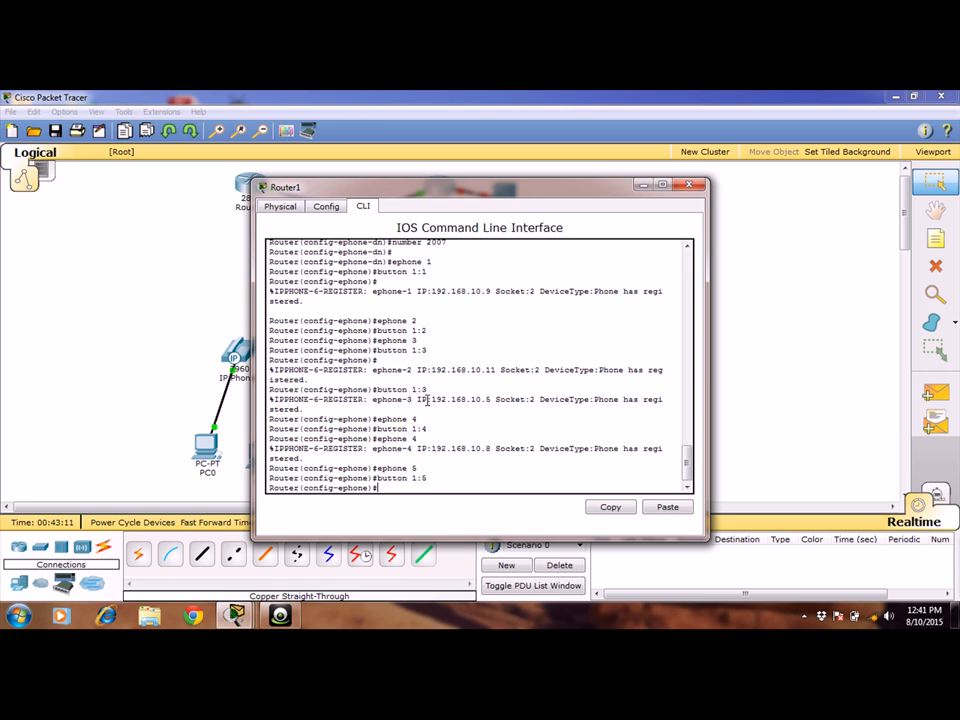
{"action": "key", "text": "Up"}
Create ephone 6 and assign it button 1:6.
{"action": "key", "text": "Up"}
{"action": "key", "text": "Return"}
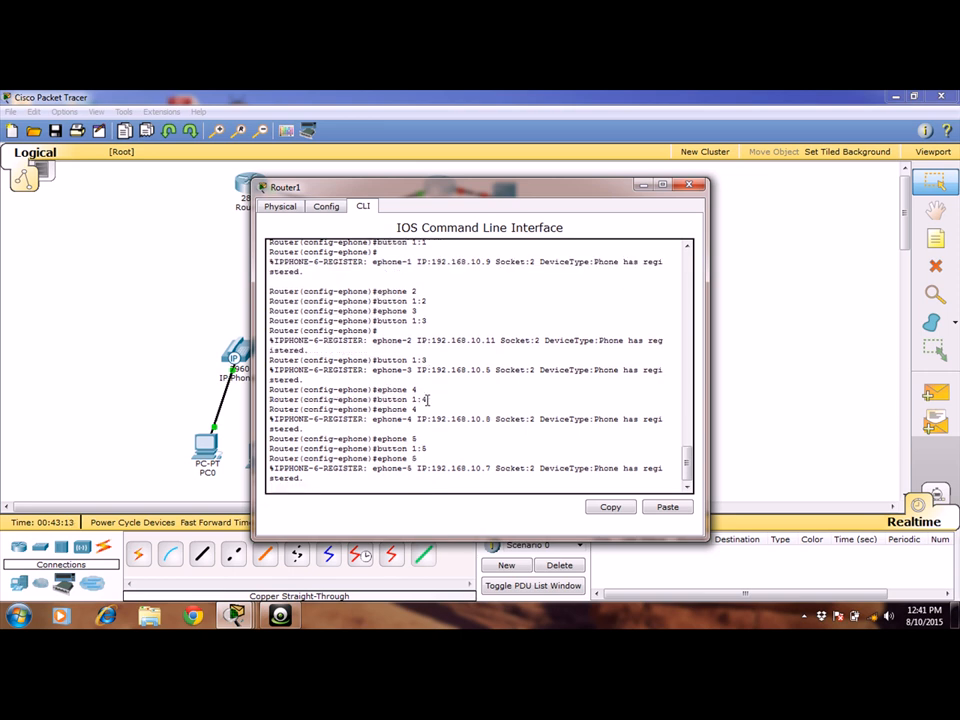
{"action": "key", "text": "Up"}
{"action": "key", "text": "Up"}
{"action": "key", "text": "Up"}
{"action": "key", "text": "Up"}
{"action": "key", "text": "Up"}
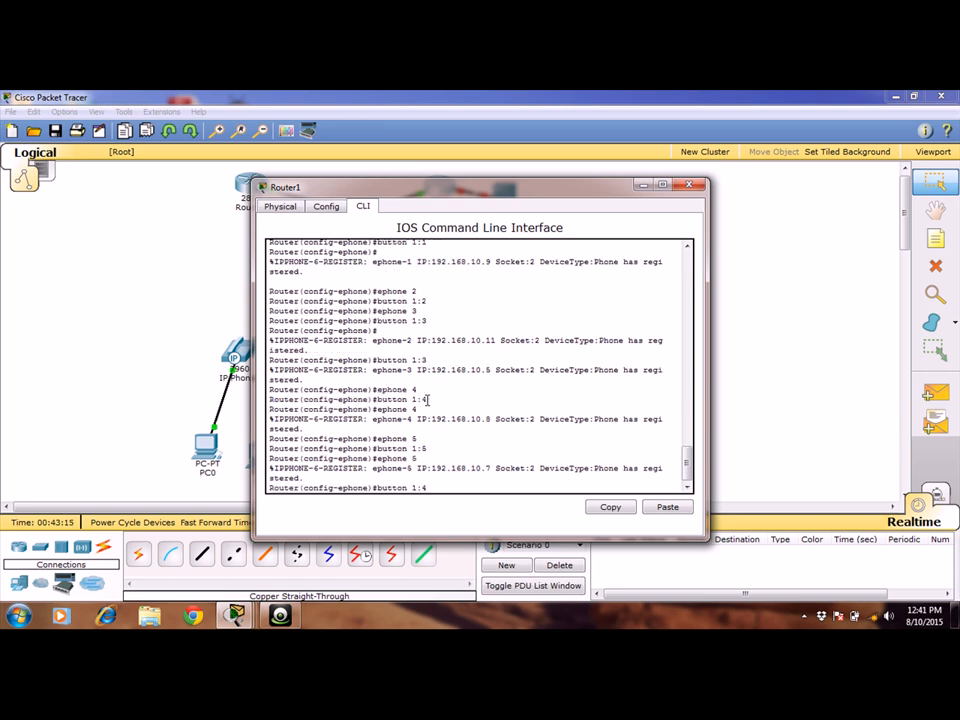
{"action": "key", "text": "Up"}
{"action": "type", "text": "6"}
{"action": "key", "text": "Return"}
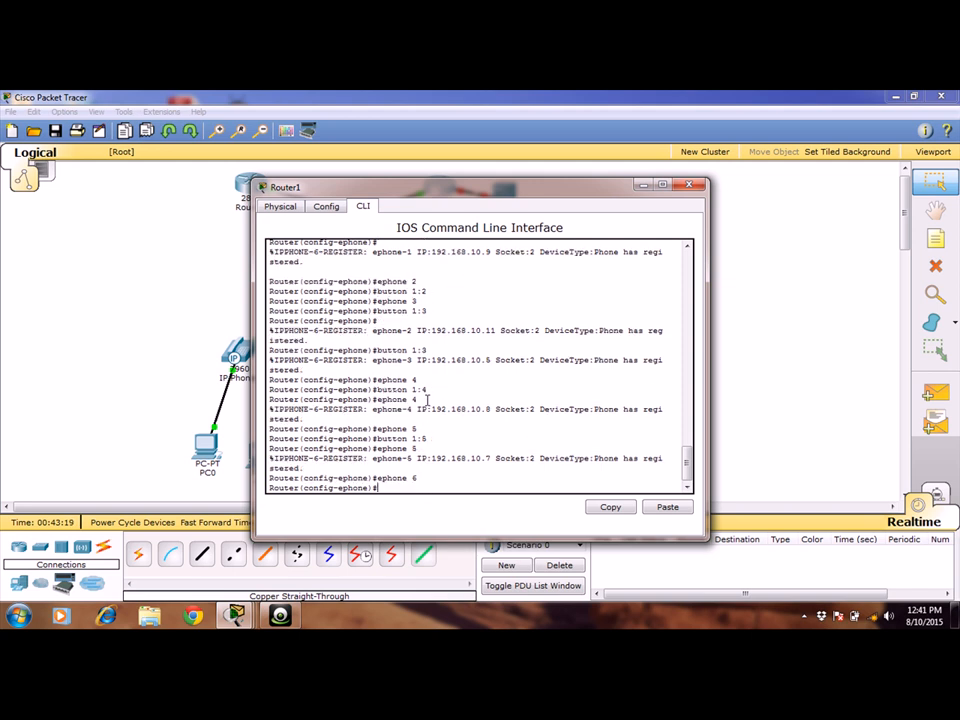
{"action": "type", "text": "button 1:6"}
{"action": "key", "text": "BackSpace"}
{"action": "type", "text": "6"}
{"action": "key", "text": "Return"}
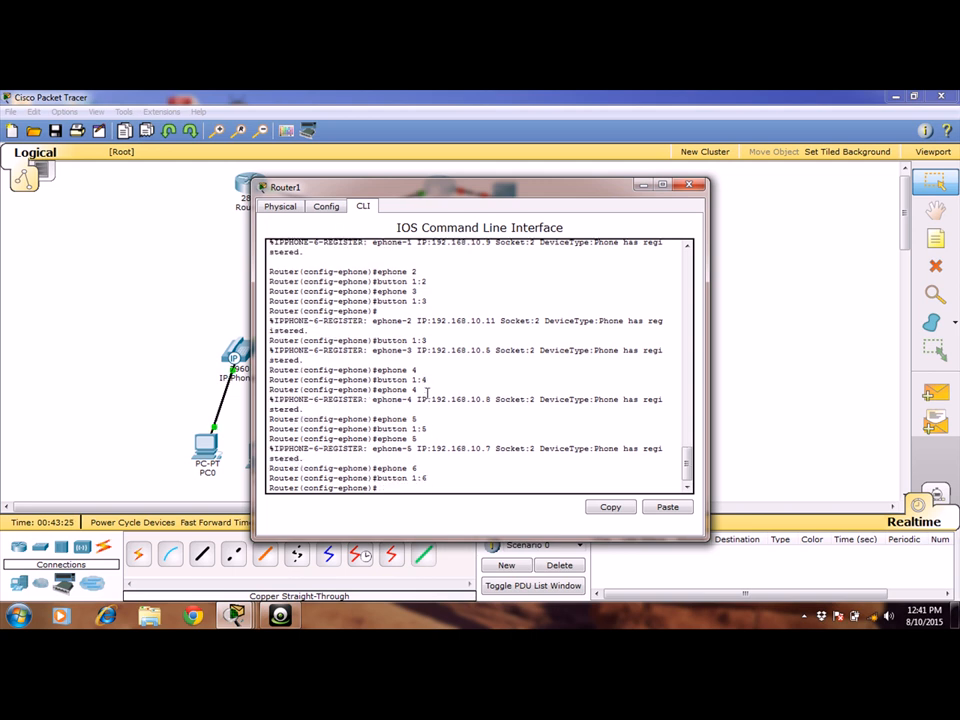
Create ephone 7, assign it button 1:7, and close the Router1 window.
{"action": "key", "text": "Up"}
{"action": "key", "text": "Up"}
{"action": "key", "text": "BackSpace"}
{"action": "type", "text": "7"}
{"action": "key", "text": "Return"}
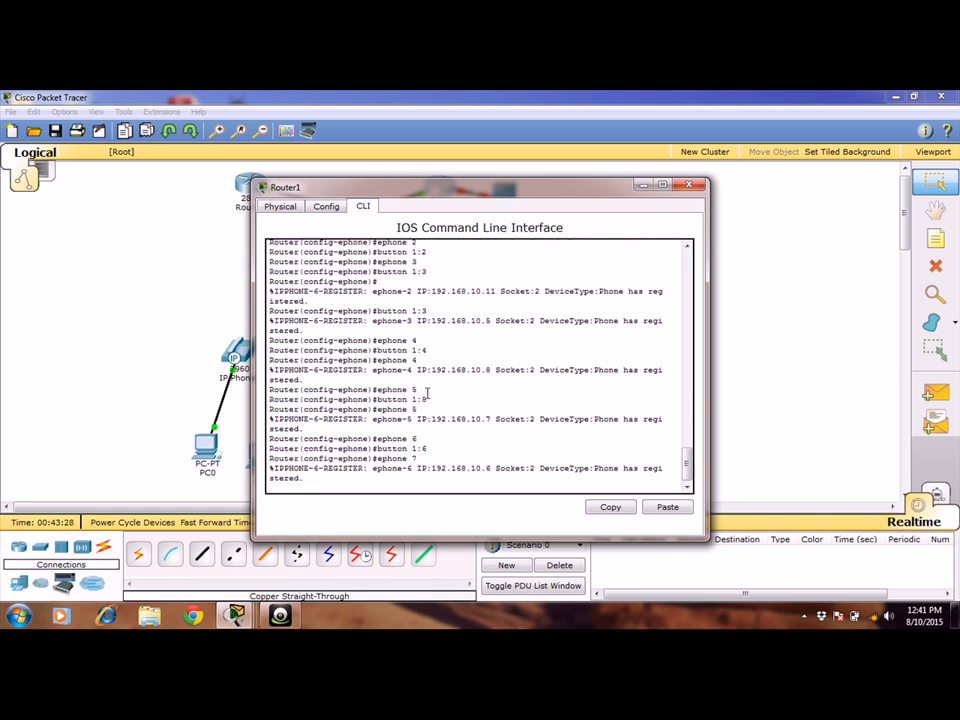
{"action": "key", "text": "Up"}
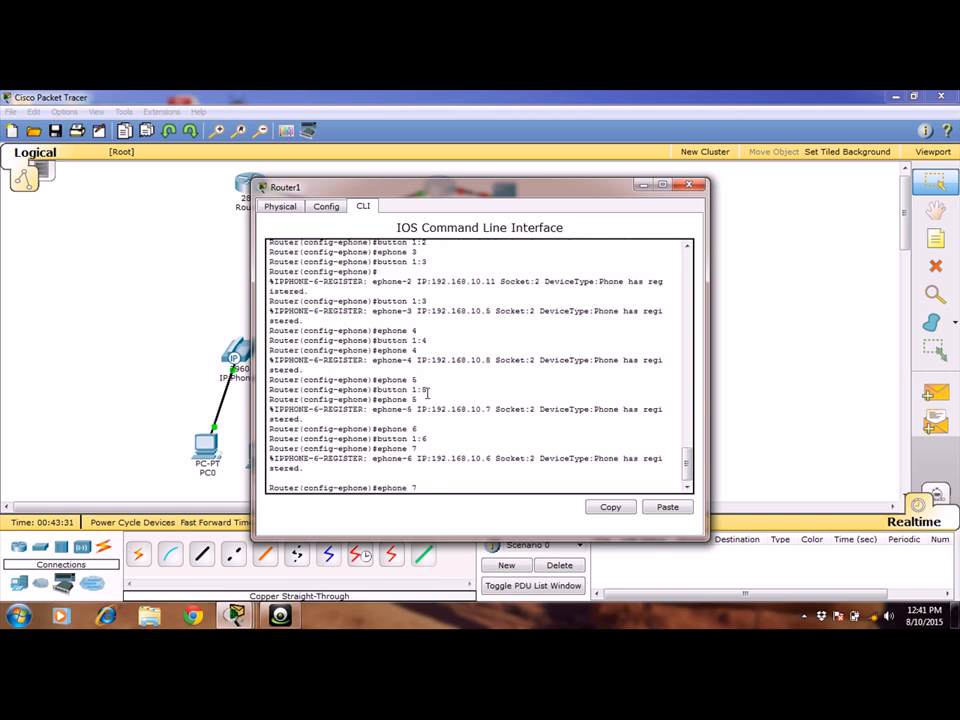
{"action": "key", "text": "Up"}
{"action": "key", "text": "Down"}
{"action": "key", "text": "Return"}
{"action": "key", "text": "Up"}
{"action": "key", "text": "Up"}
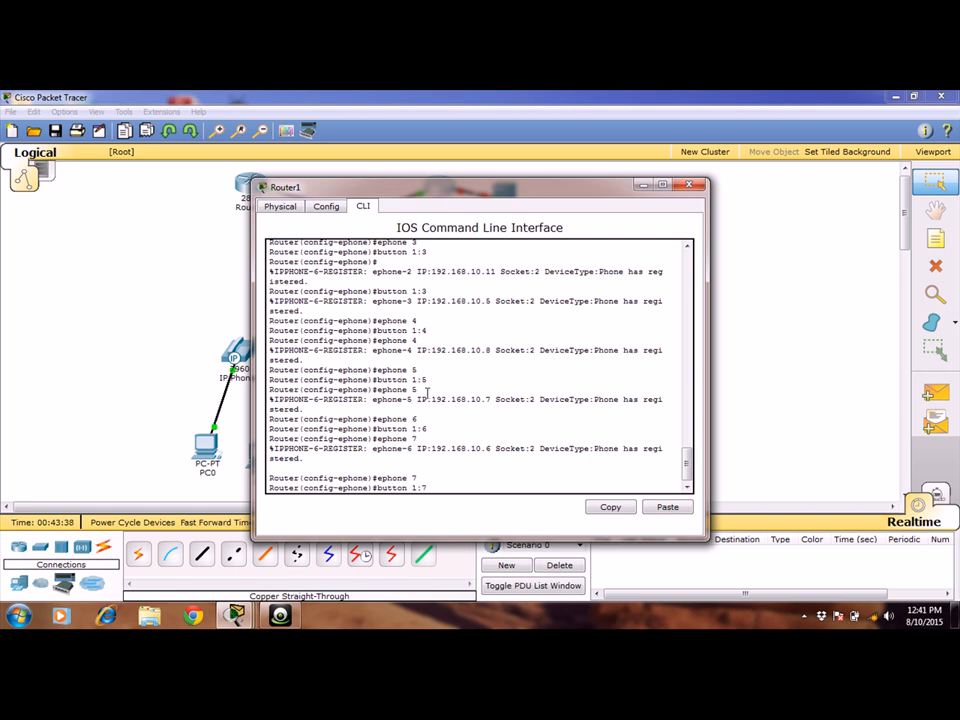
{"action": "key", "text": "Return"}
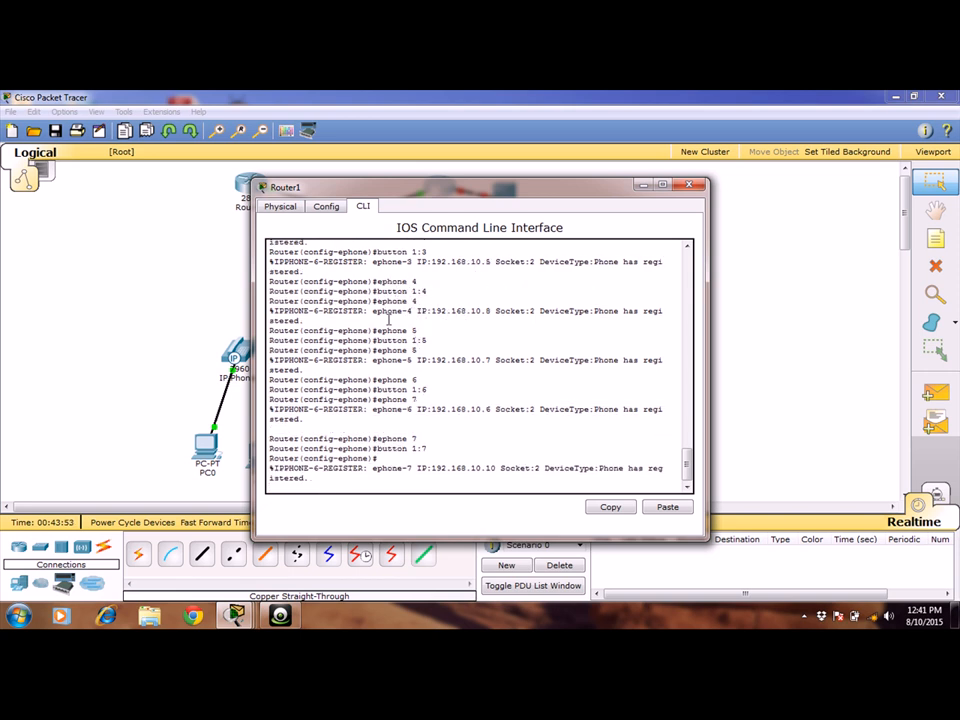
{"action": "left_click_drag", "start_coordinate": [392, 312], "coordinate": [743, 261]}
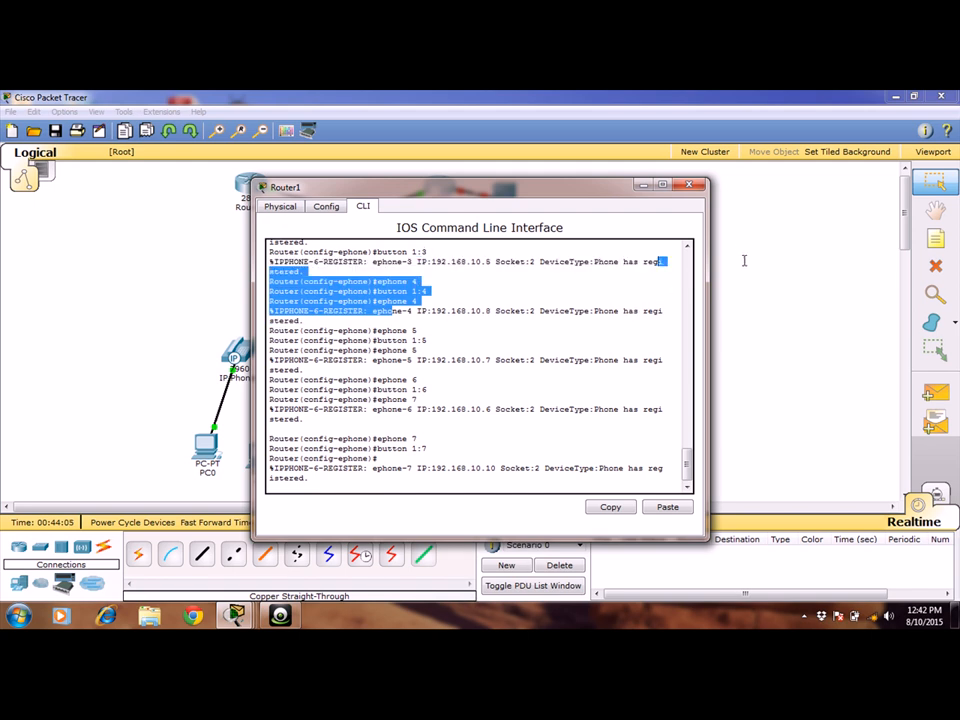
{"action": "left_click", "coordinate": [690, 186]}
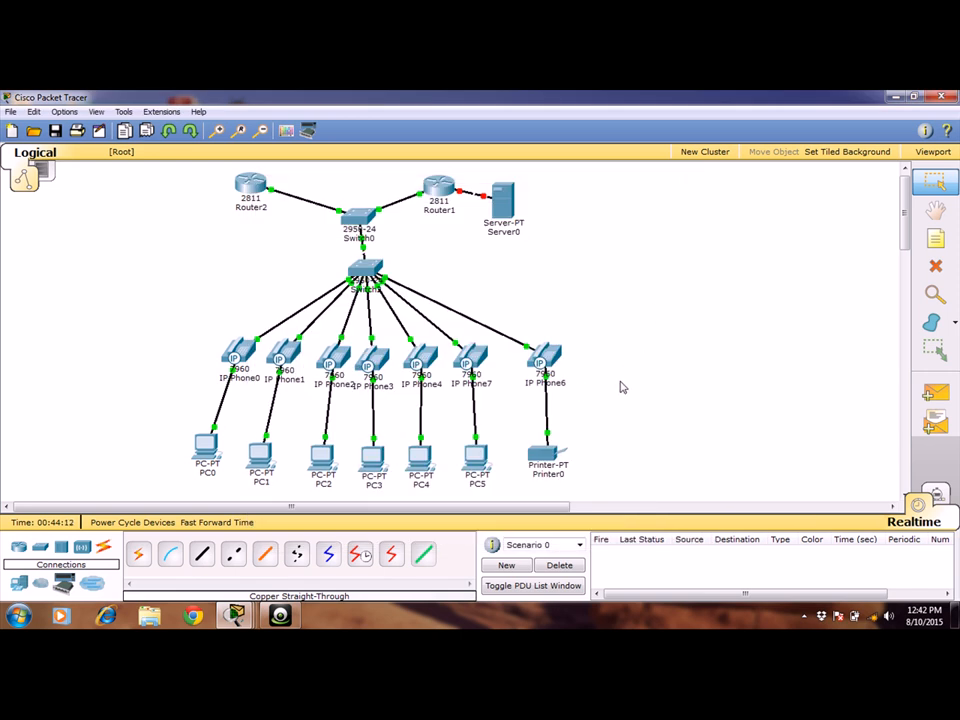
Look over Router1's command line again and examine the IP configurations of Server0 and PC0.
{"action": "left_click", "coordinate": [435, 187]}
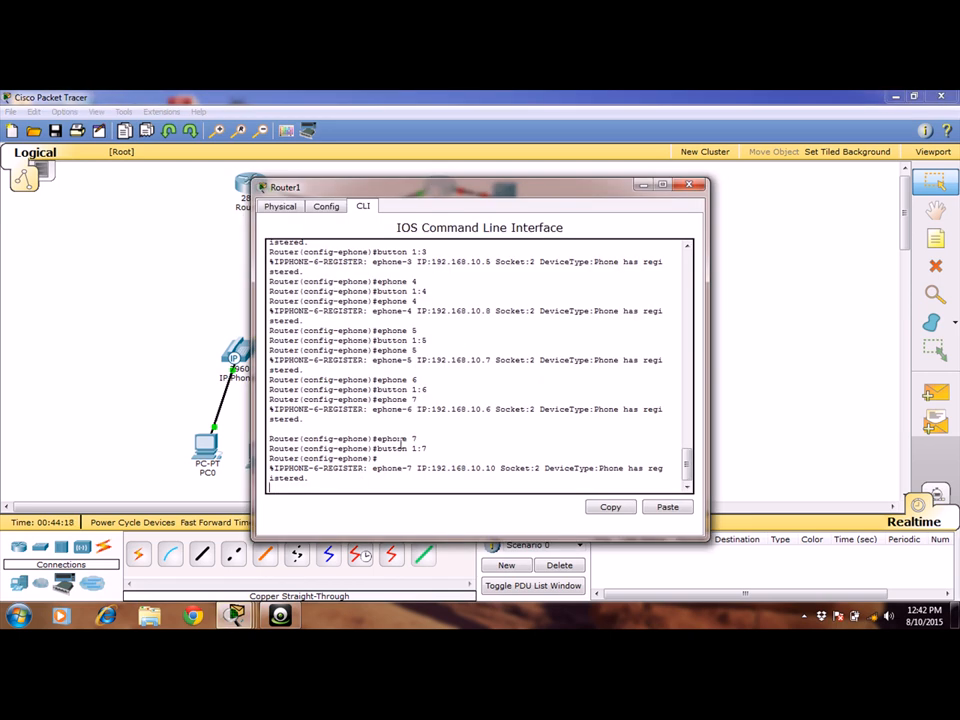
{"action": "left_click", "coordinate": [689, 184]}
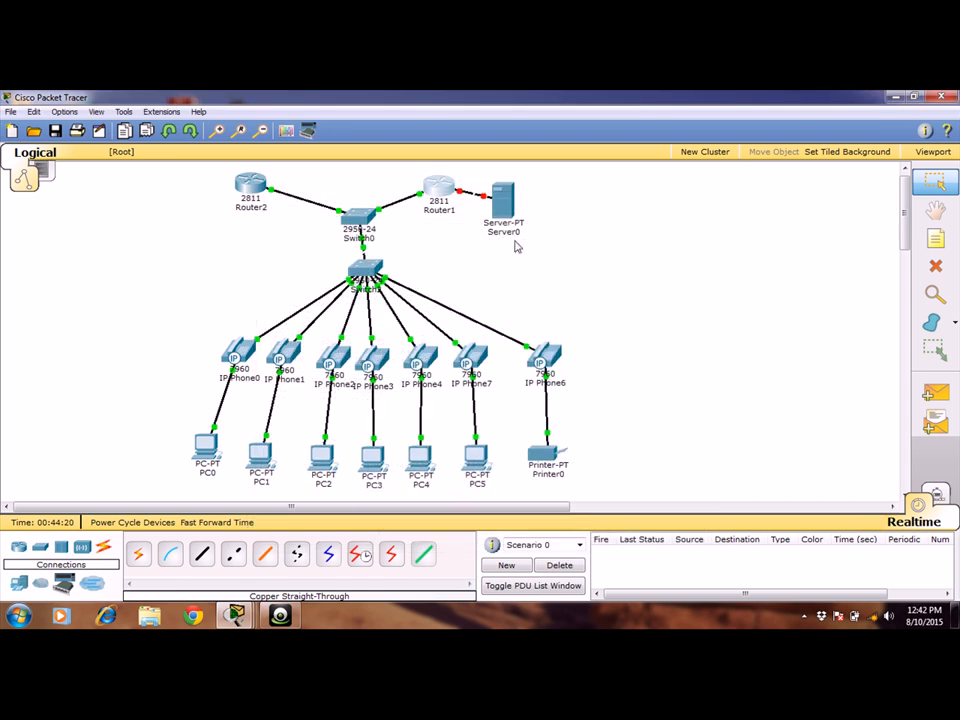
{"action": "left_click", "coordinate": [500, 202]}
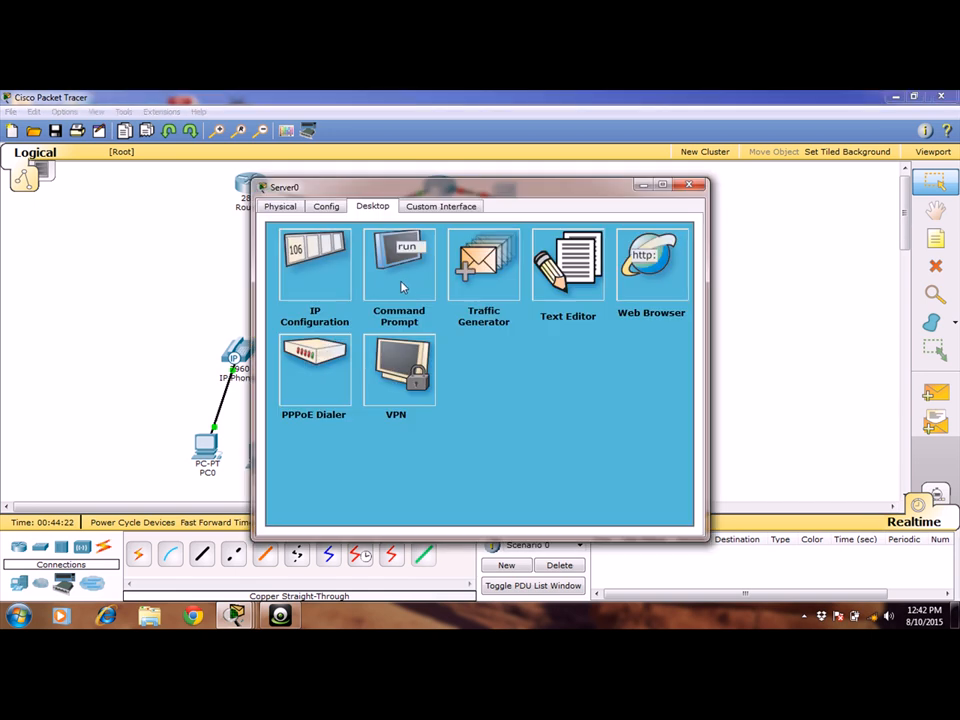
{"action": "left_click", "coordinate": [343, 265]}
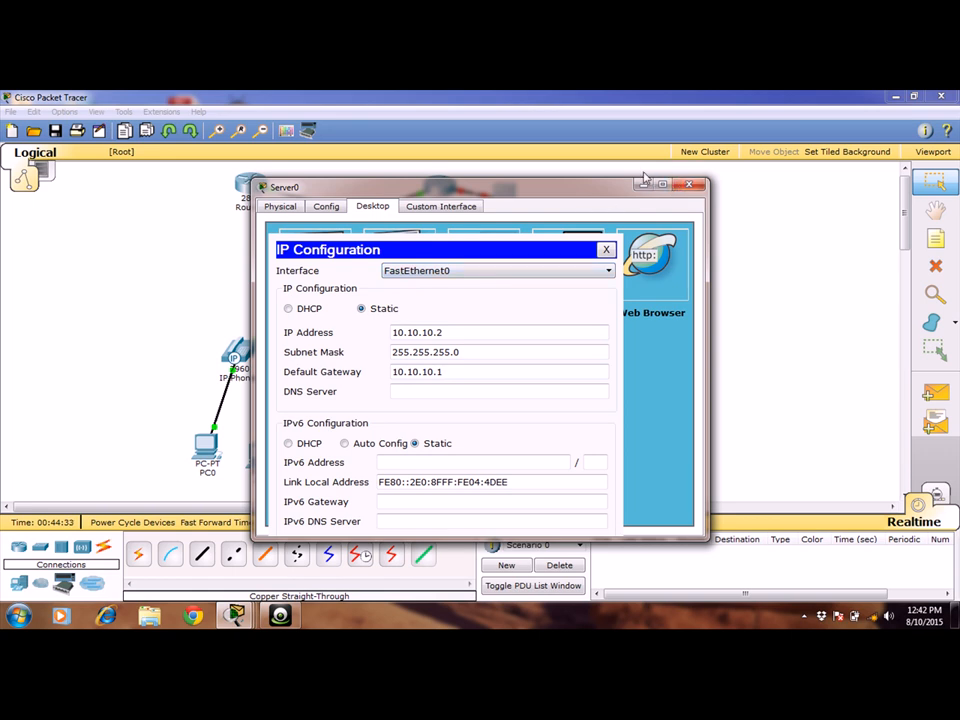
{"action": "left_click", "coordinate": [687, 182]}
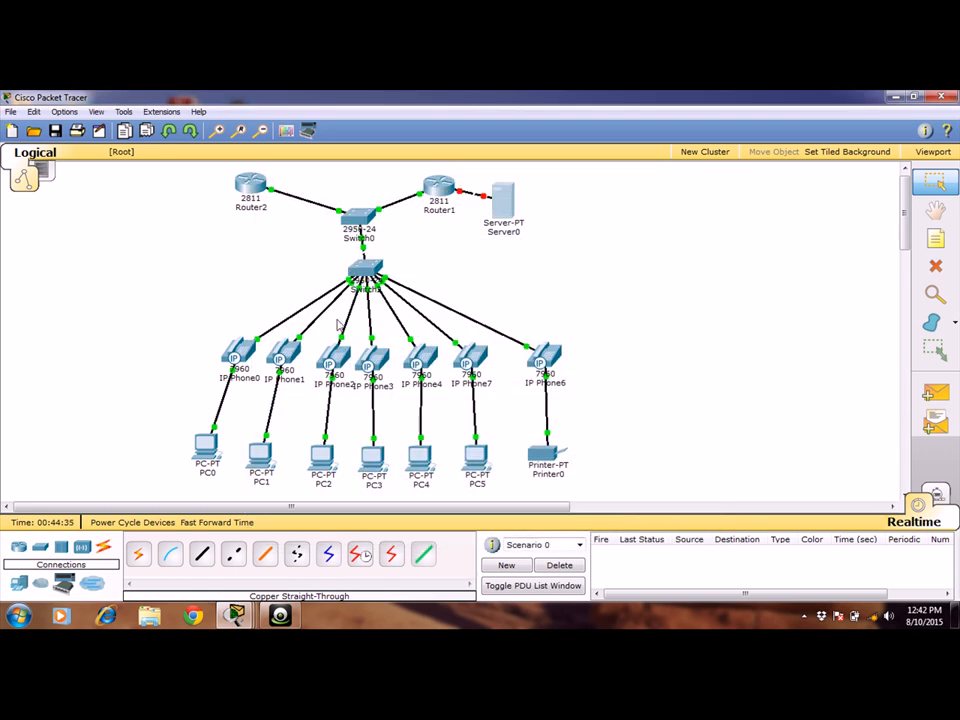
{"action": "left_click", "coordinate": [207, 446]}
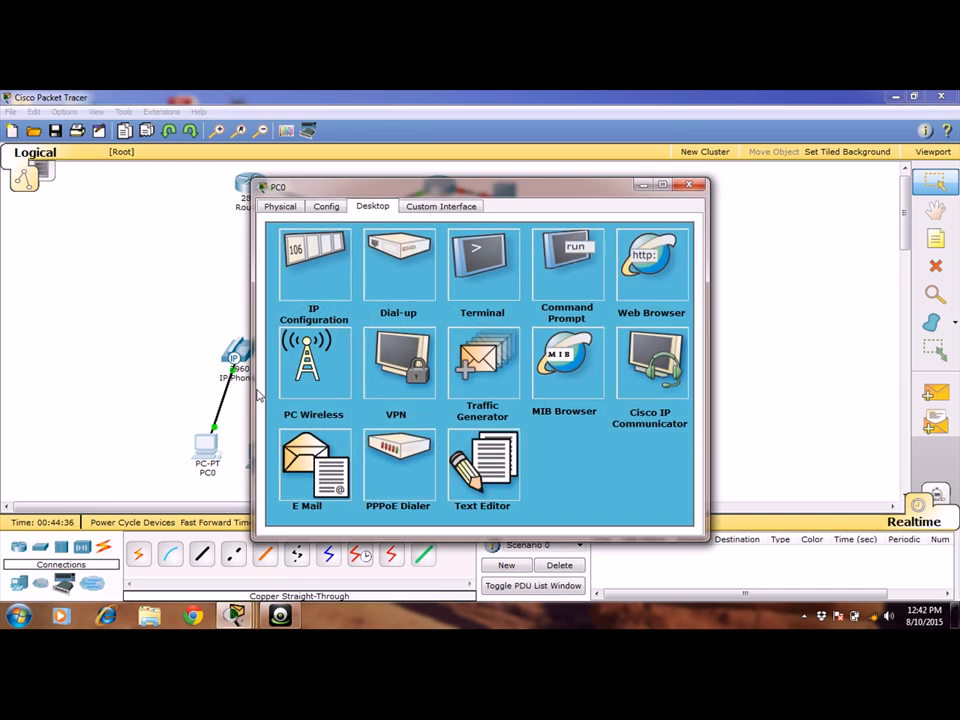
{"action": "left_click", "coordinate": [313, 263]}
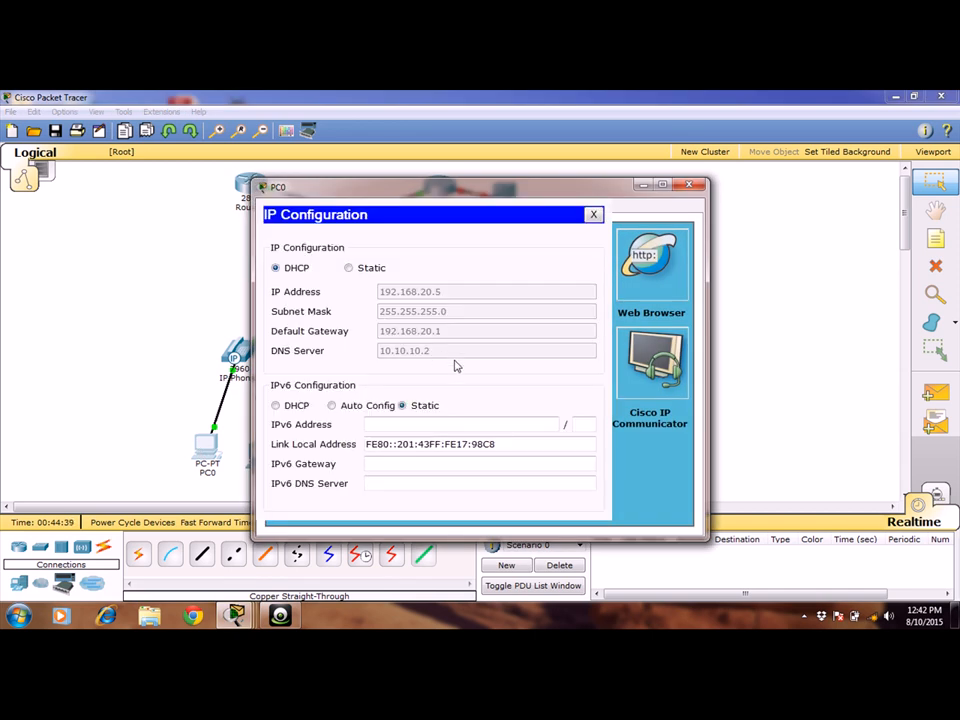
{"action": "left_click", "coordinate": [687, 187]}
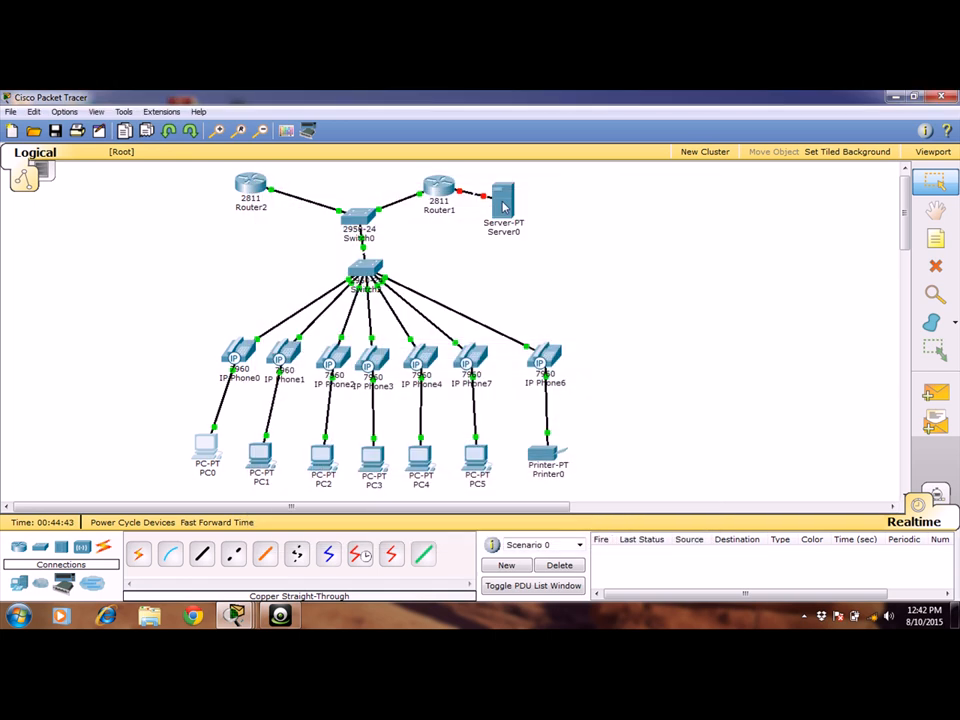
{"action": "left_click", "coordinate": [504, 200]}
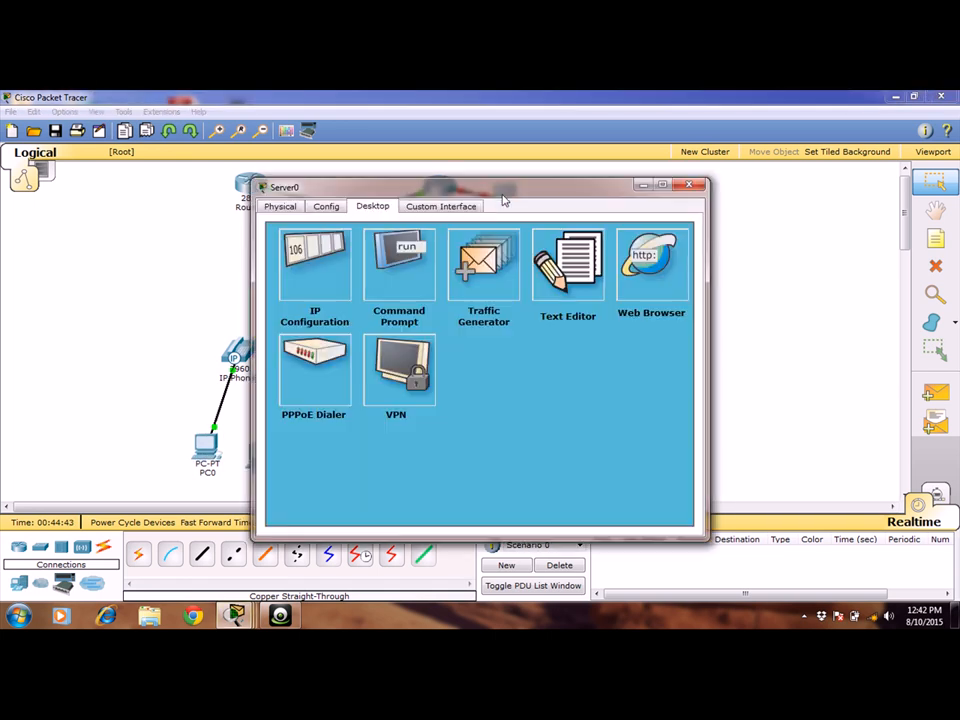
{"action": "left_click", "coordinate": [324, 262]}
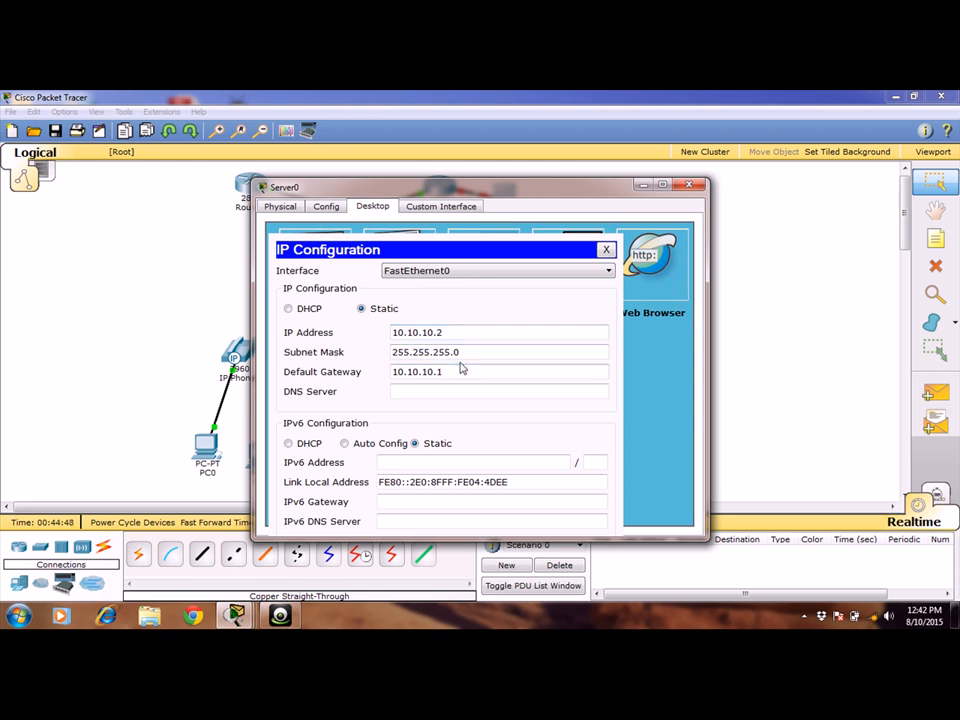
{"action": "left_click", "coordinate": [688, 186]}
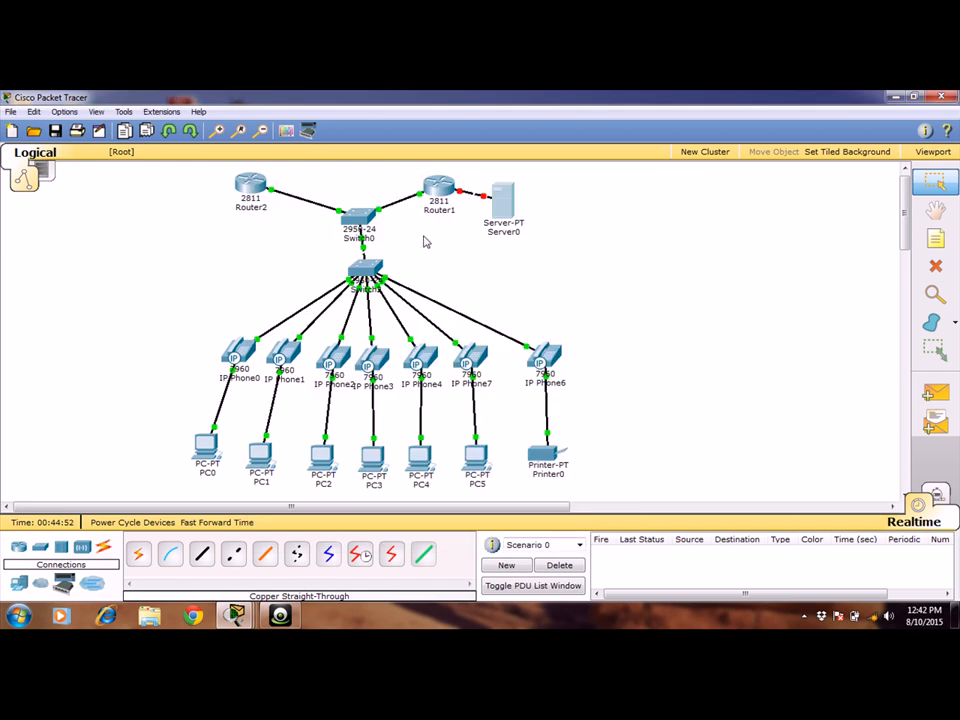
Reopen Router1's command line, exit the ephone configuration, and enter configuration mode for interface f0/1.
{"action": "left_click", "coordinate": [447, 189]}
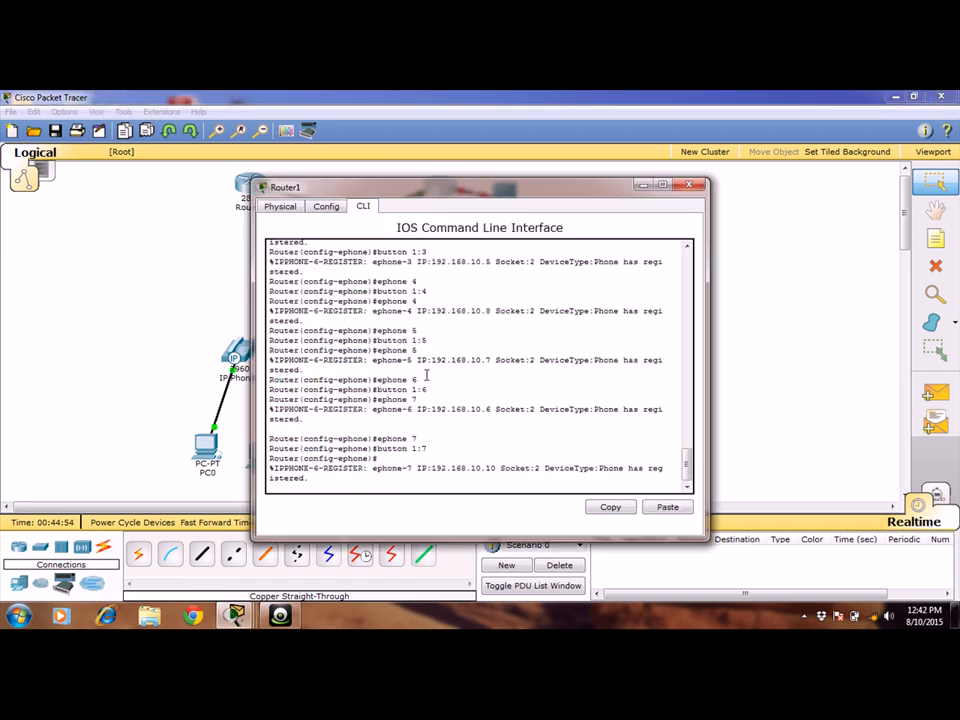
{"action": "key", "text": "Return"}
{"action": "key", "text": "Return"}
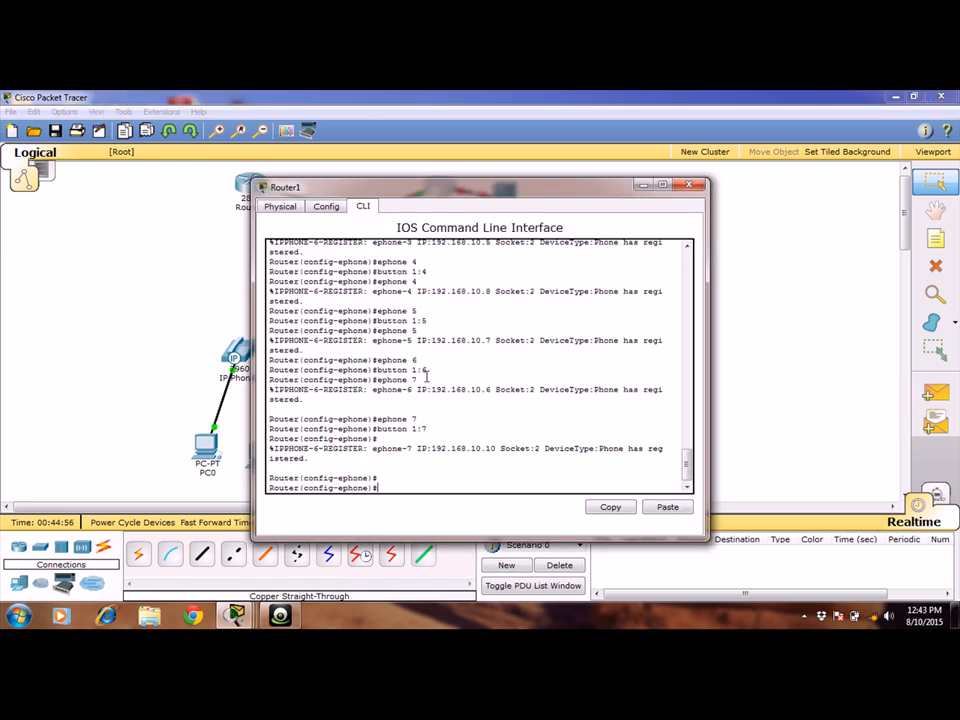
{"action": "type", "text": "exit"}
{"action": "key", "text": "Return"}
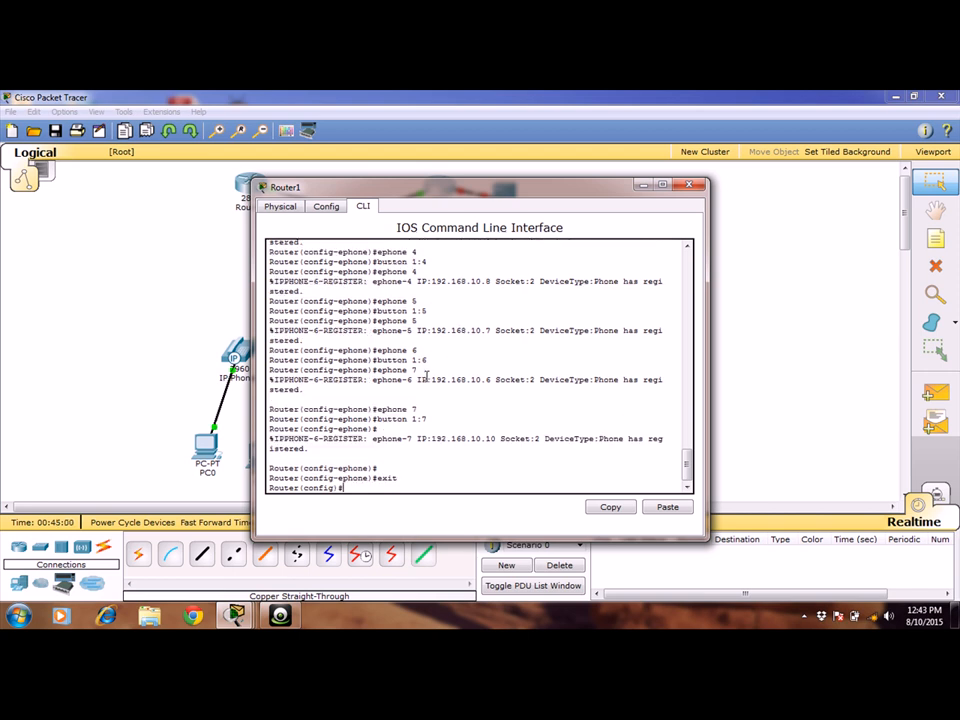
{"action": "type", "text": "int f0/1"}
{"action": "key", "text": "Return"}
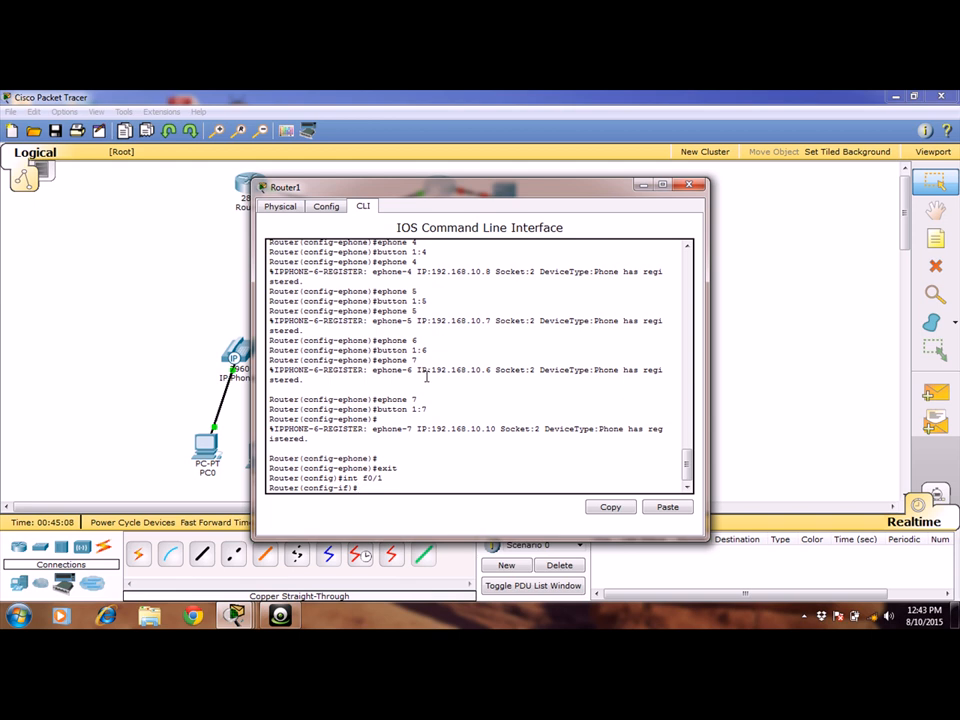
Assign IP address 10.10.10.1 with subnet mask 255.255.255.0 to Router1's f0/1 interface.
{"action": "type", "text": "ip"}
{"action": "type", "text": " address"}
{"action": "type", "text": " 192"}
{"action": "key", "text": "BackSpace"}
{"action": "key", "text": "BackSpace"}
{"action": "type", "text": "10.10.10.1 255.255."}
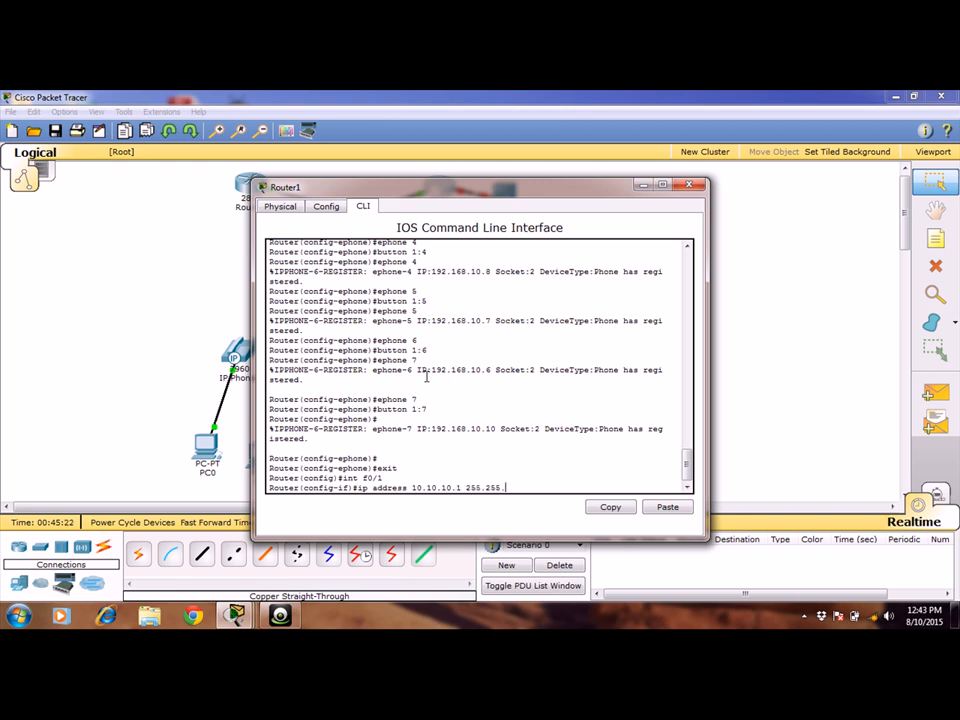
{"action": "type", "text": "255.0"}
{"action": "key", "text": "Return"}
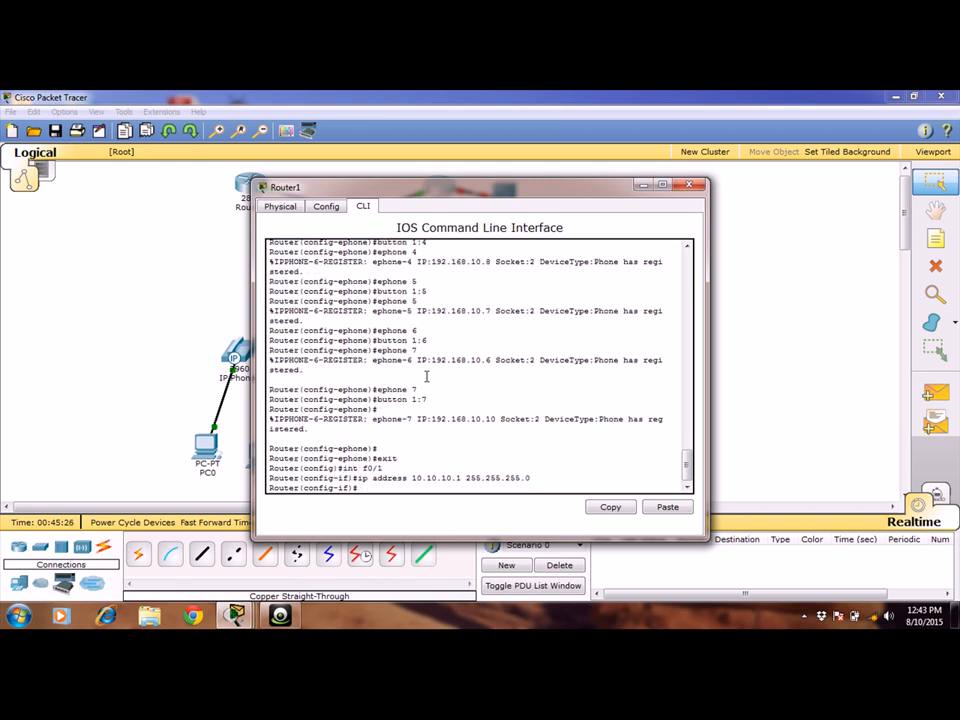
Enable Router1's f0/1 interface with no shut and close the router window.
{"action": "type", "text": "no shut"}
{"action": "key", "text": "Return"}
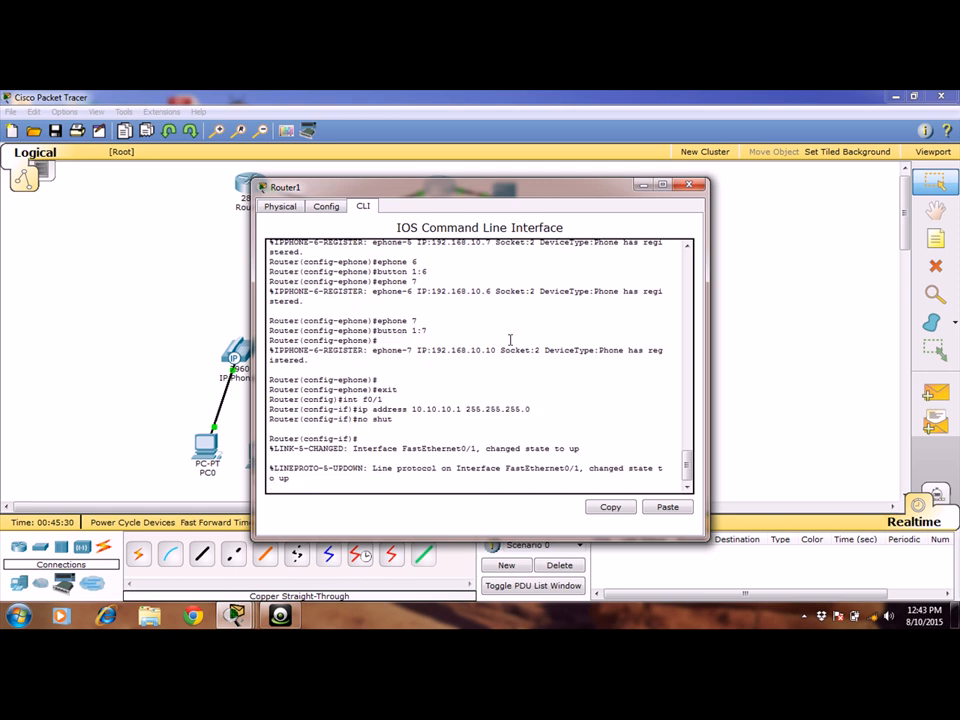
{"action": "left_click", "coordinate": [689, 185]}
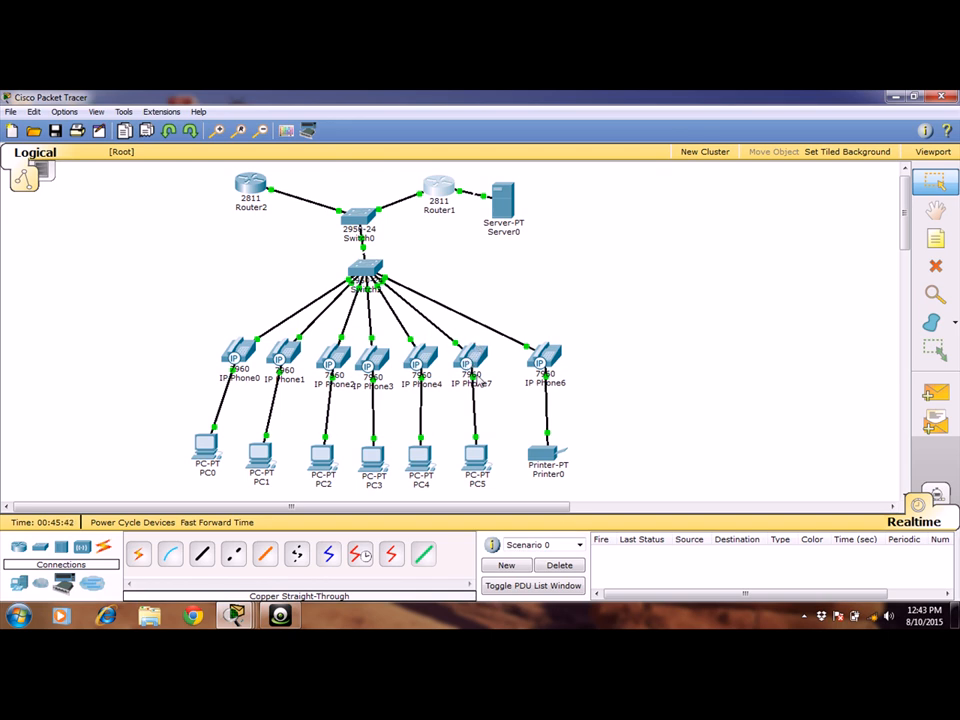
Check the extension numbers on the phone displays of IP Phone6 and IP Phone0.
{"action": "mouse_move", "coordinate": [479, 381]}
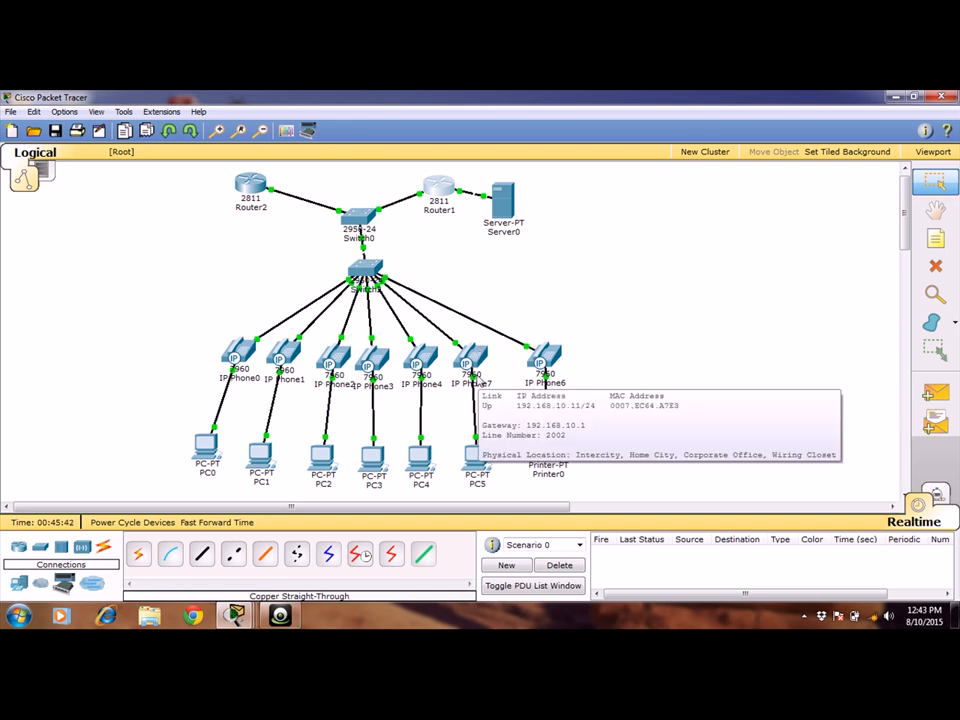
{"action": "left_click", "coordinate": [544, 362]}
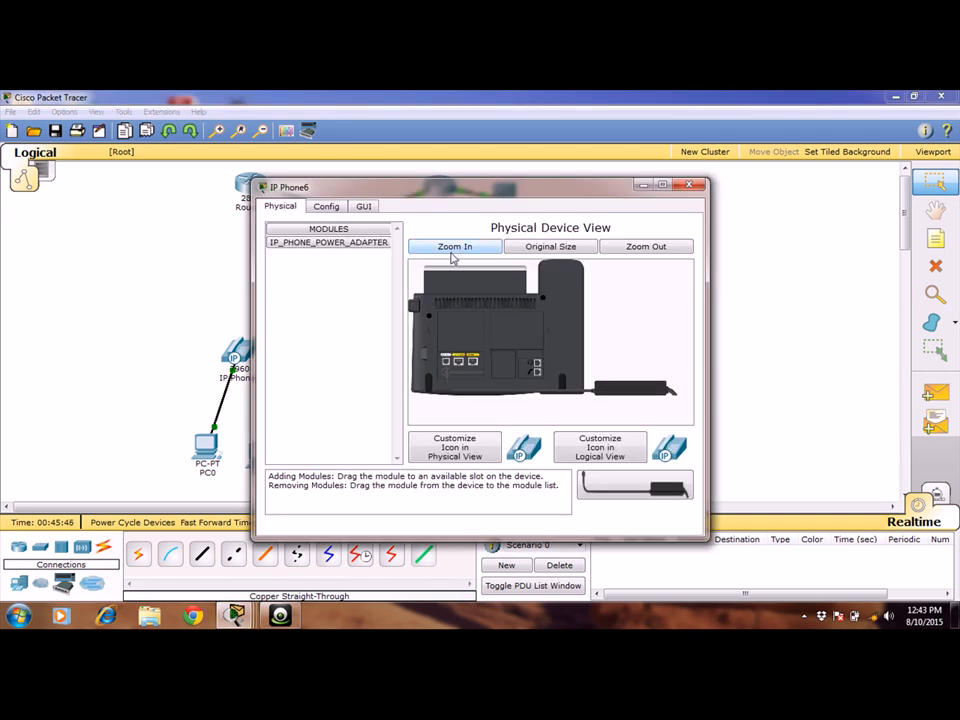
{"action": "left_click", "coordinate": [365, 207]}
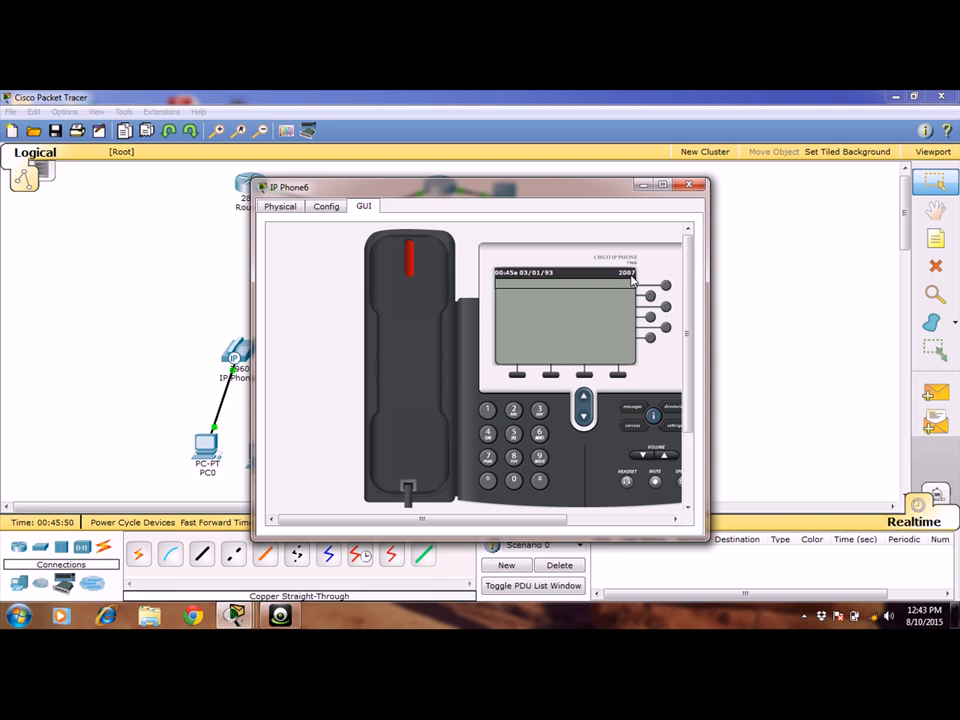
{"action": "left_click", "coordinate": [689, 184]}
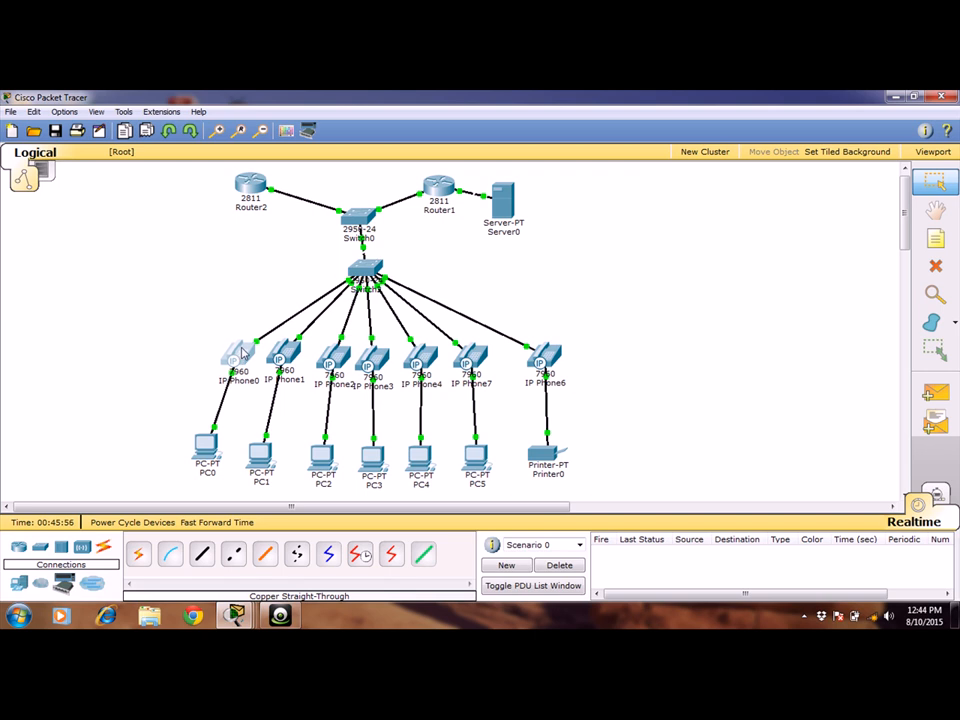
{"action": "left_click", "coordinate": [241, 353]}
{"action": "left_click", "coordinate": [364, 206]}
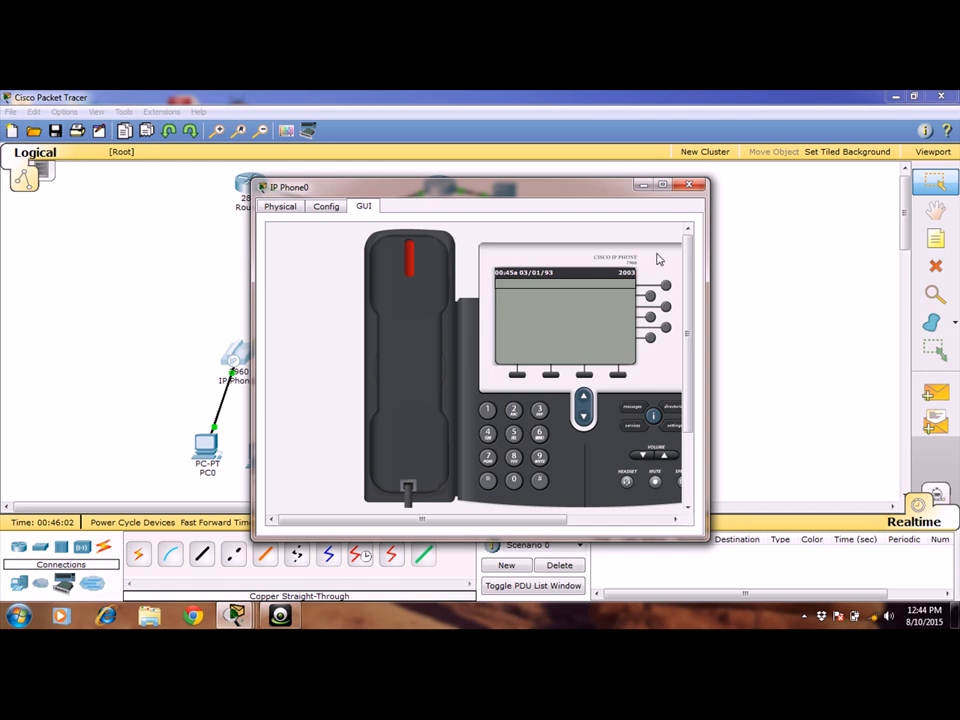
{"action": "left_click", "coordinate": [688, 184]}
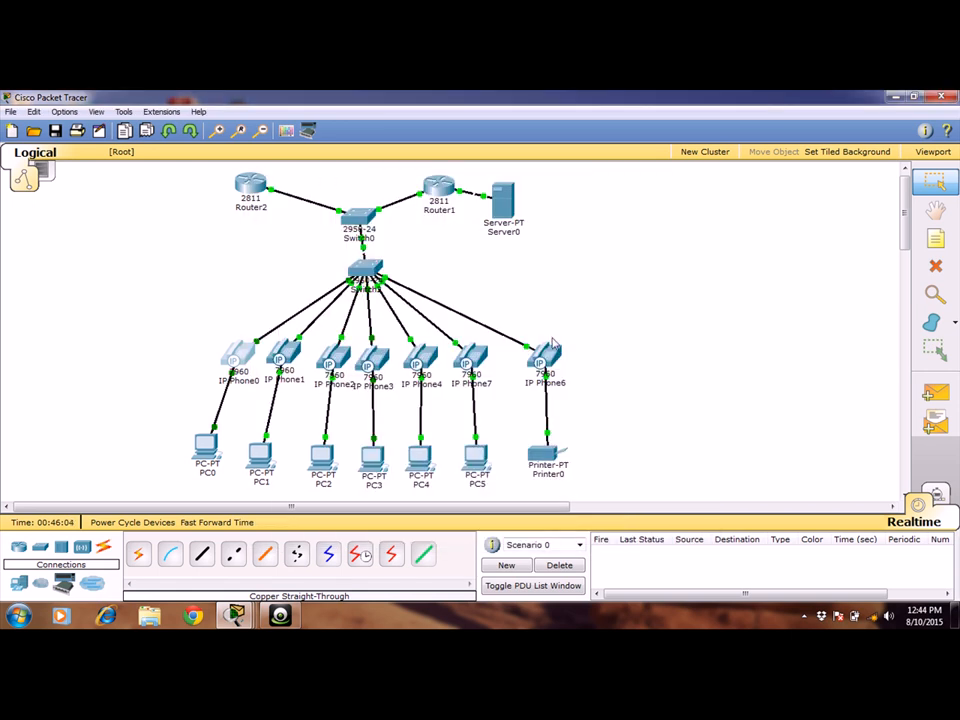
Call extension 2003 from IP Phone6 by dialing it and lifting the handset, and close the phone's window.
{"action": "left_click", "coordinate": [541, 352]}
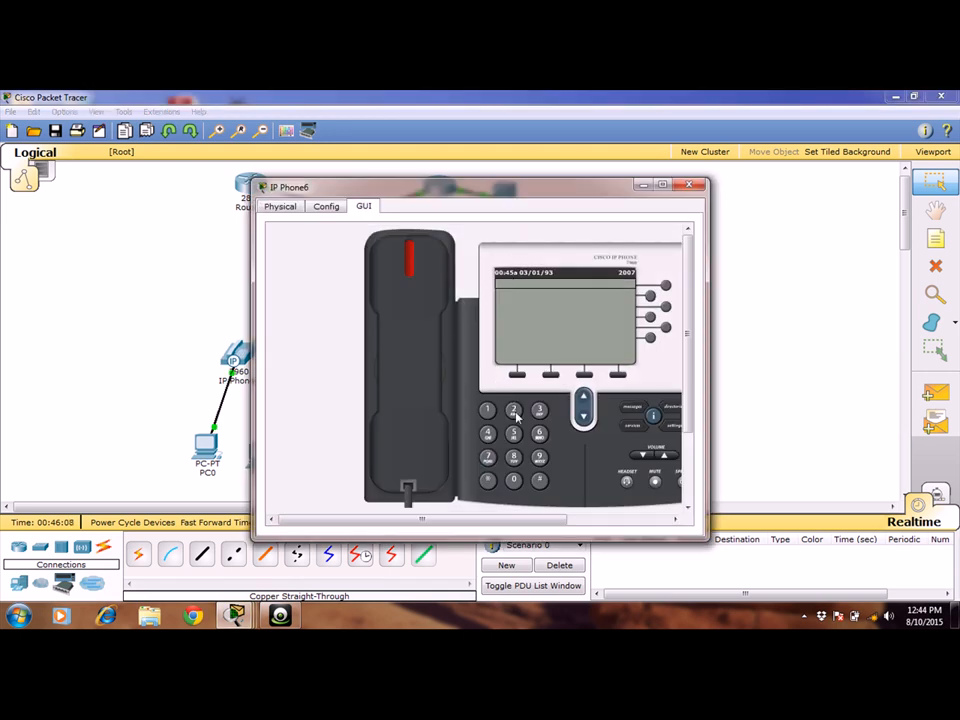
{"action": "left_click", "coordinate": [513, 411]}
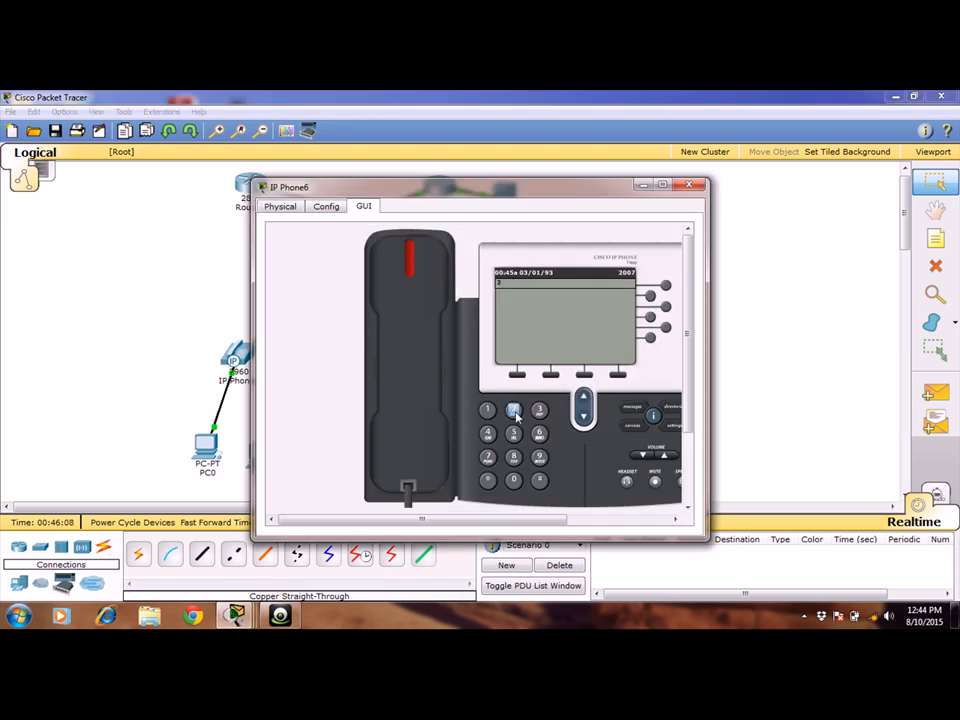
{"action": "left_click", "coordinate": [515, 481]}
{"action": "left_click", "coordinate": [515, 481]}
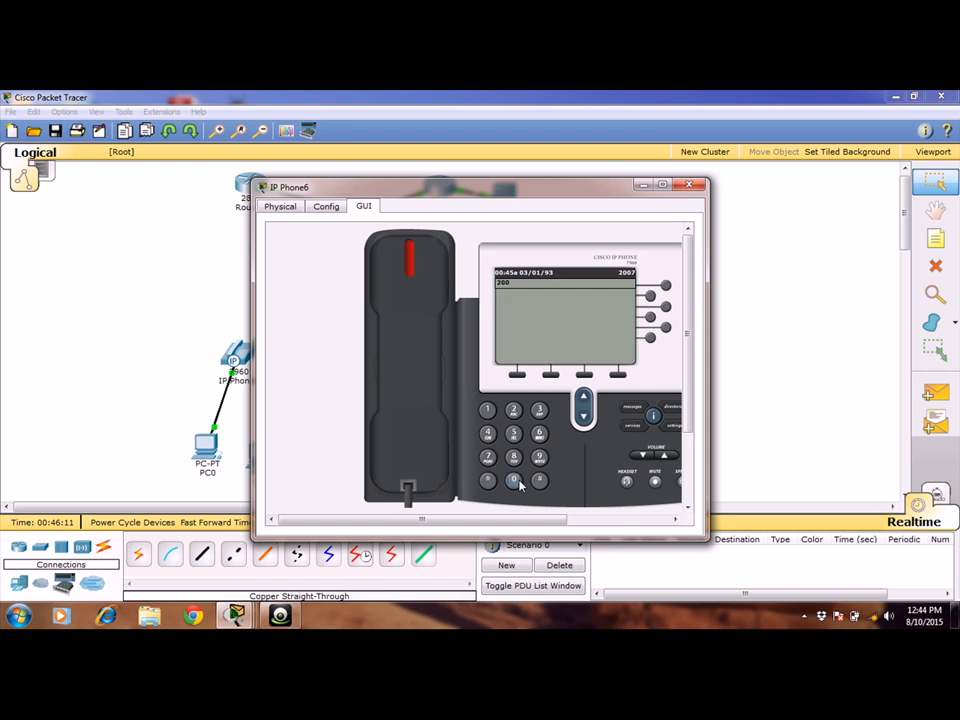
{"action": "left_click", "coordinate": [541, 411]}
{"action": "left_click", "coordinate": [421, 376]}
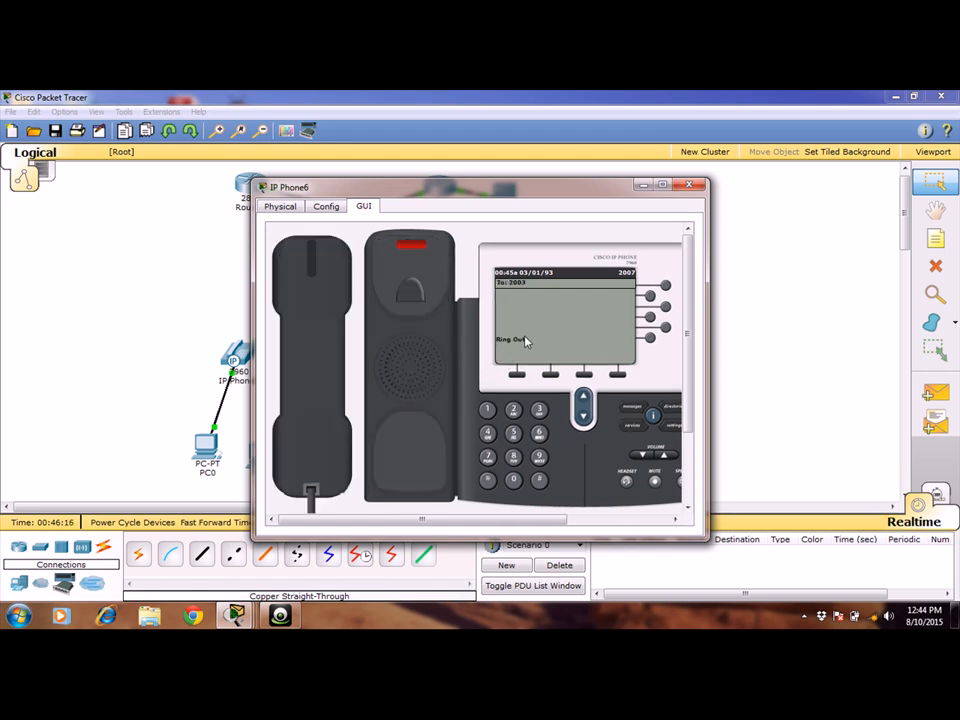
{"action": "left_click", "coordinate": [689, 187]}
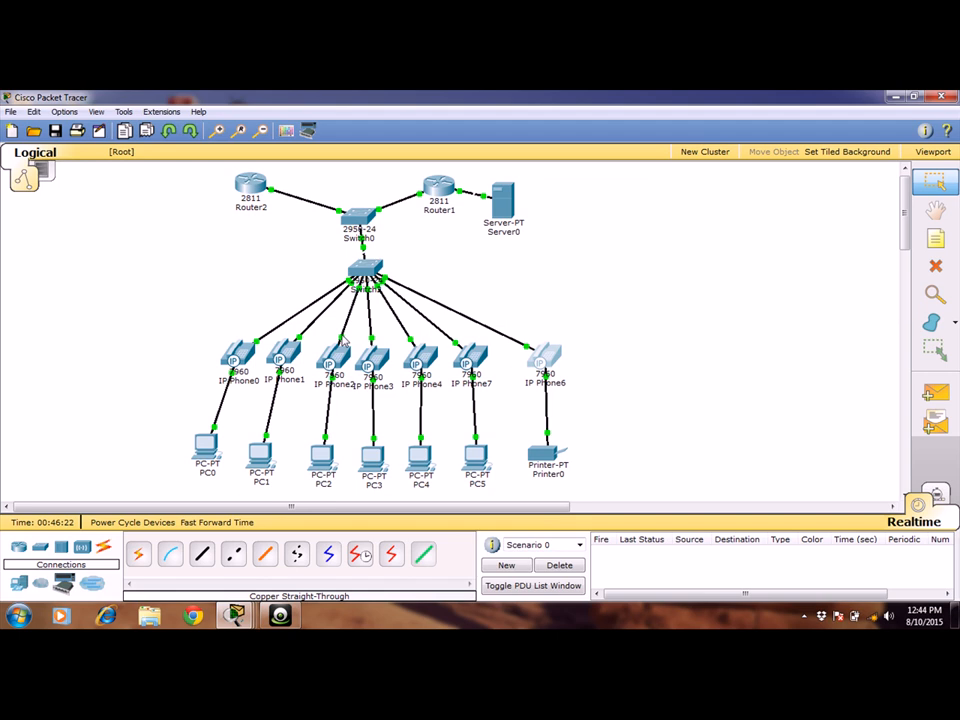
Answer the incoming call on IP Phone0 by lifting its handset, and check the call status on IP Phone6.
{"action": "left_click", "coordinate": [231, 357]}
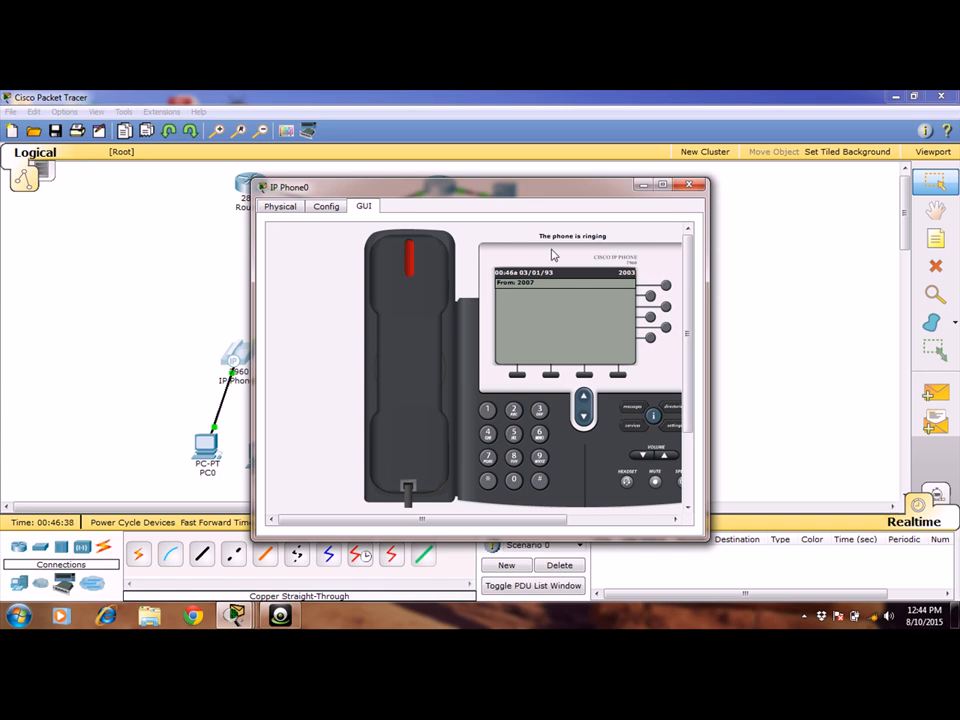
{"action": "left_click", "coordinate": [423, 335]}
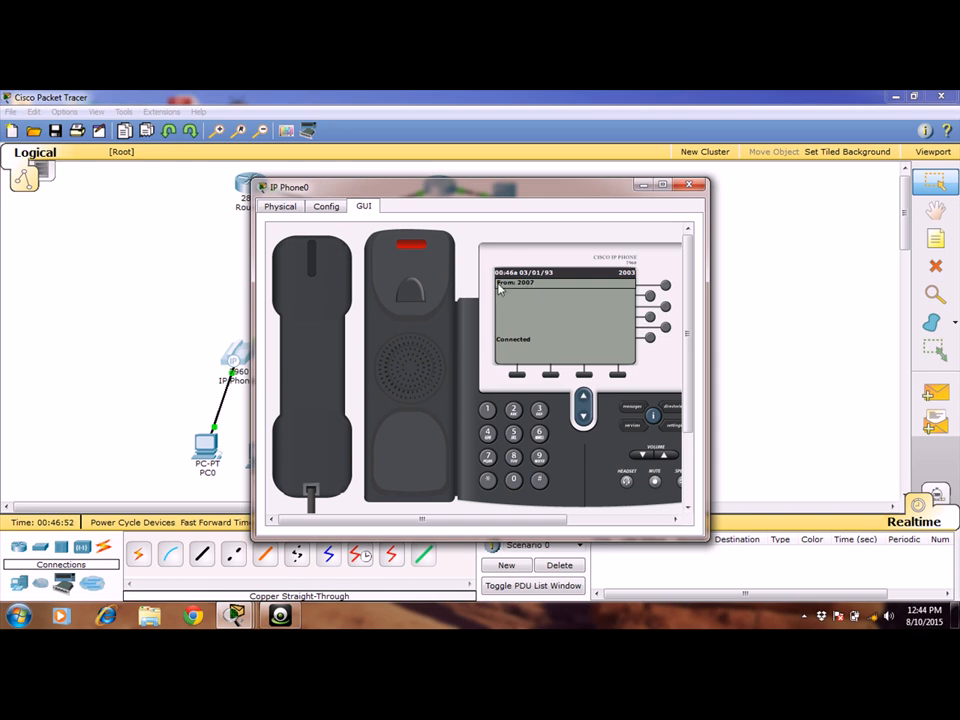
{"action": "left_click", "coordinate": [643, 186]}
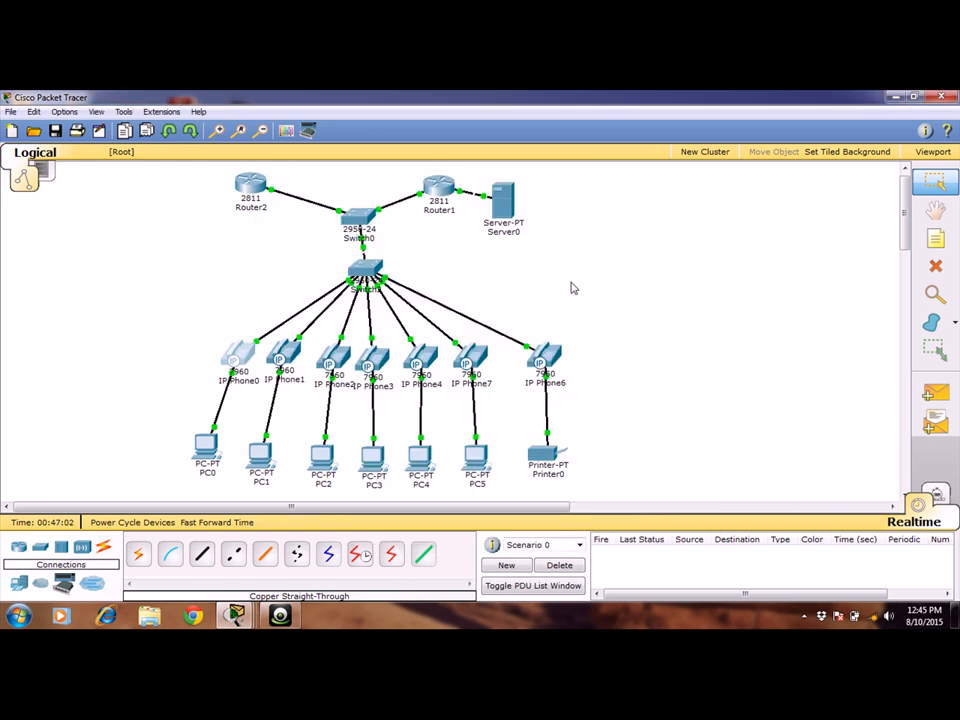
{"action": "left_click", "coordinate": [545, 358]}
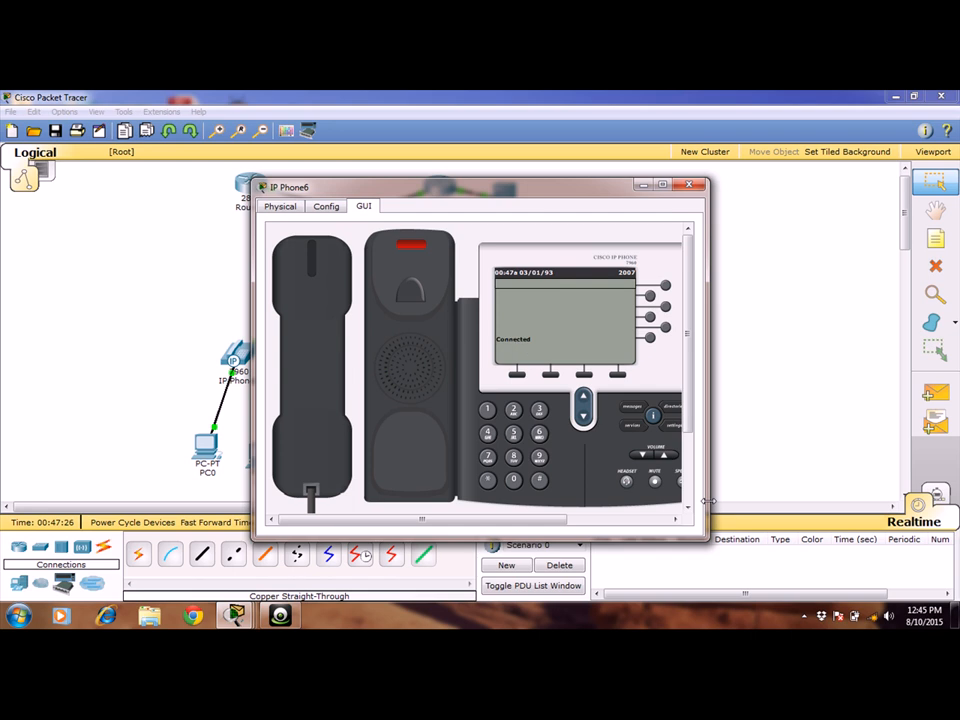
{"action": "left_click", "coordinate": [282, 616]}
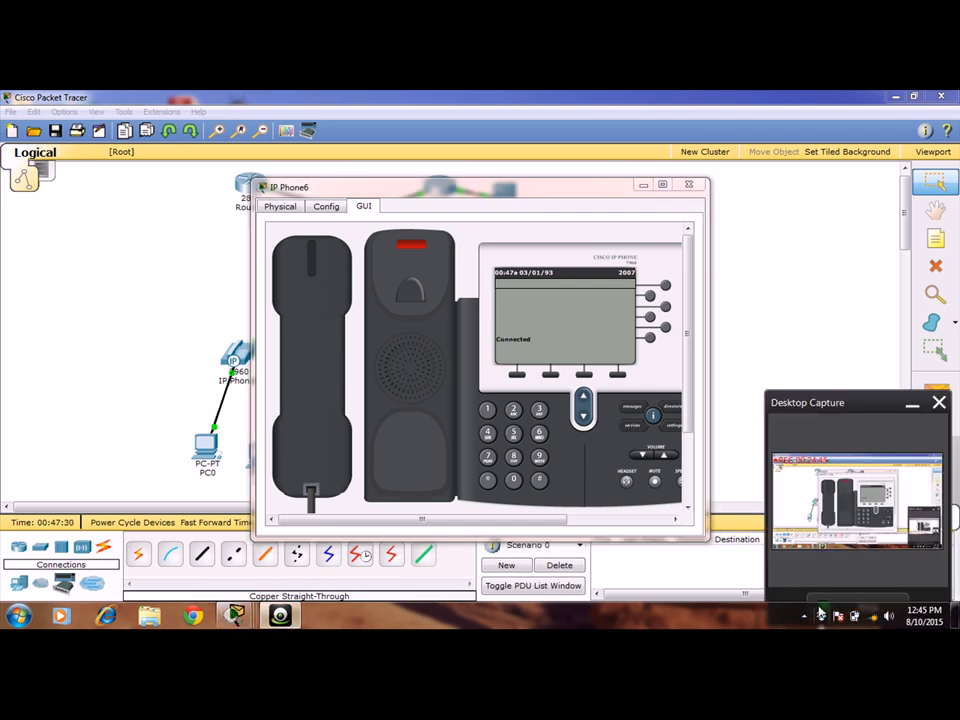